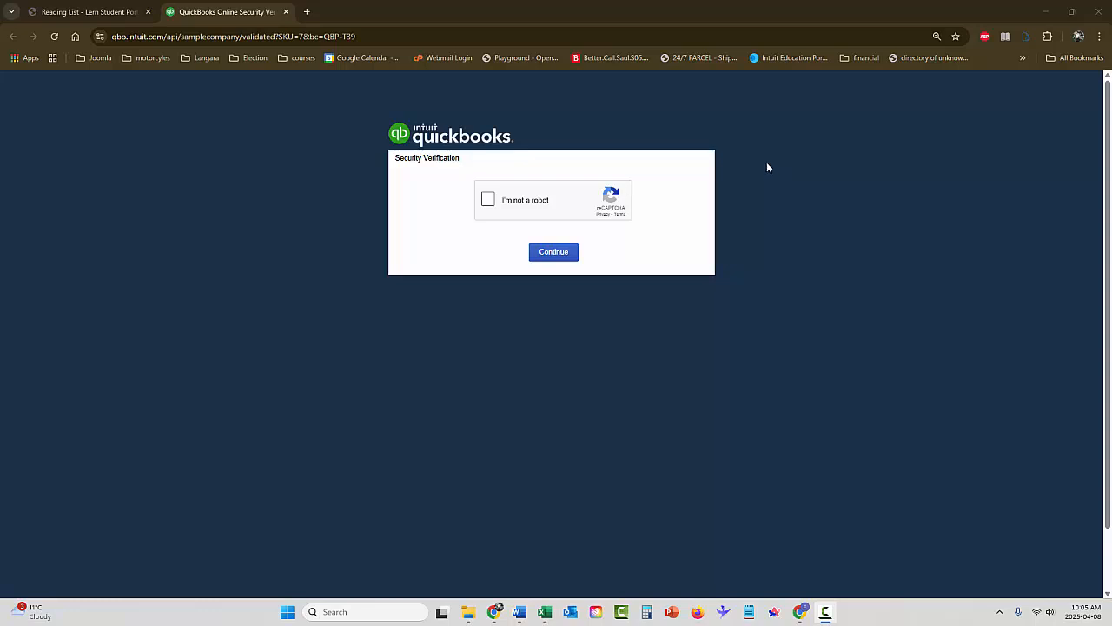
Complete the security verification to open the QuickBooks sample company
click(488, 200)
click(555, 253)
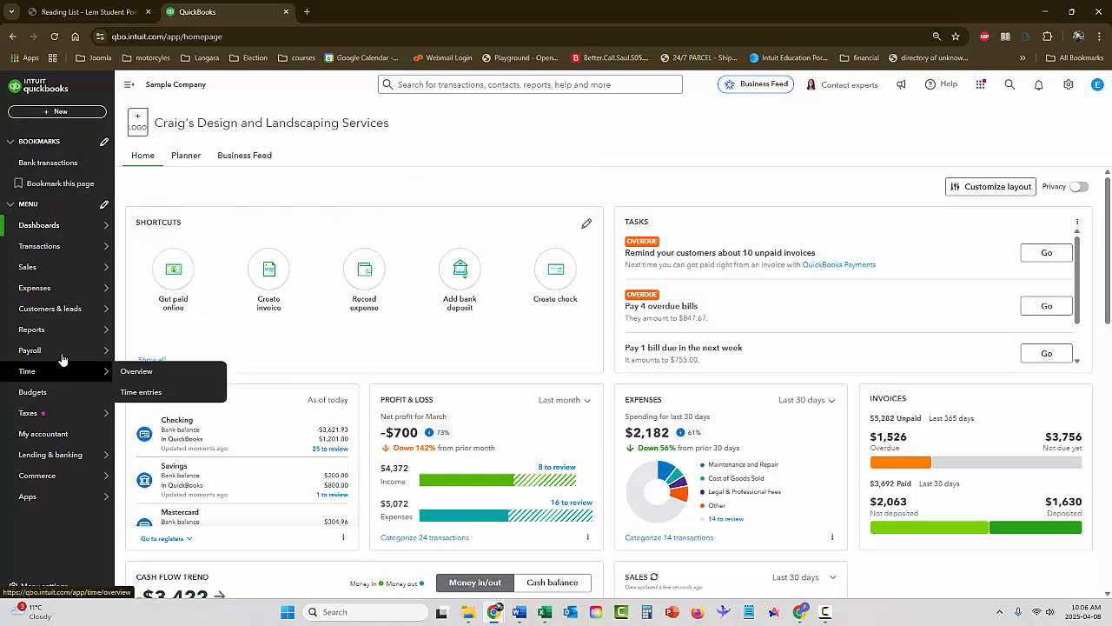
Open the Dashboards home page of the sample company
mouse_move(73, 363)
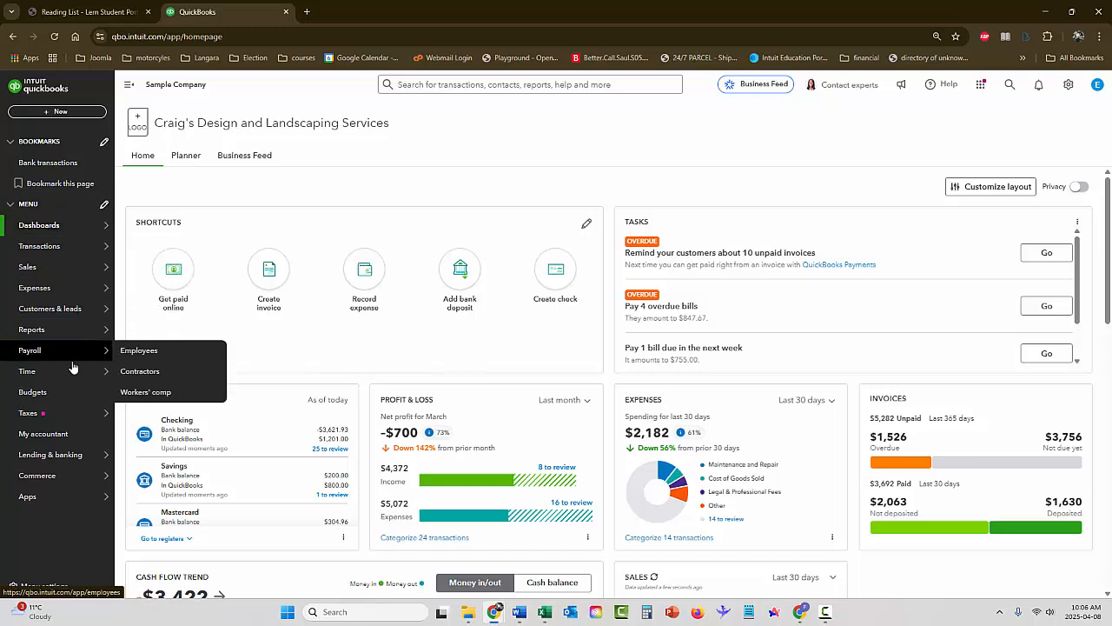
mouse_move(82, 233)
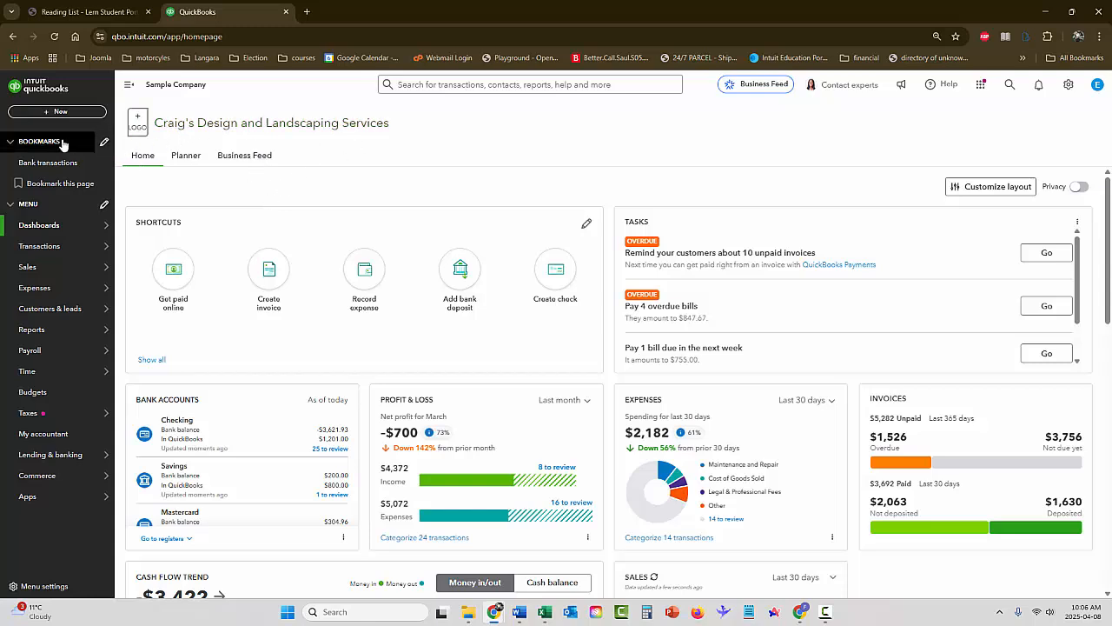
mouse_move(40, 227)
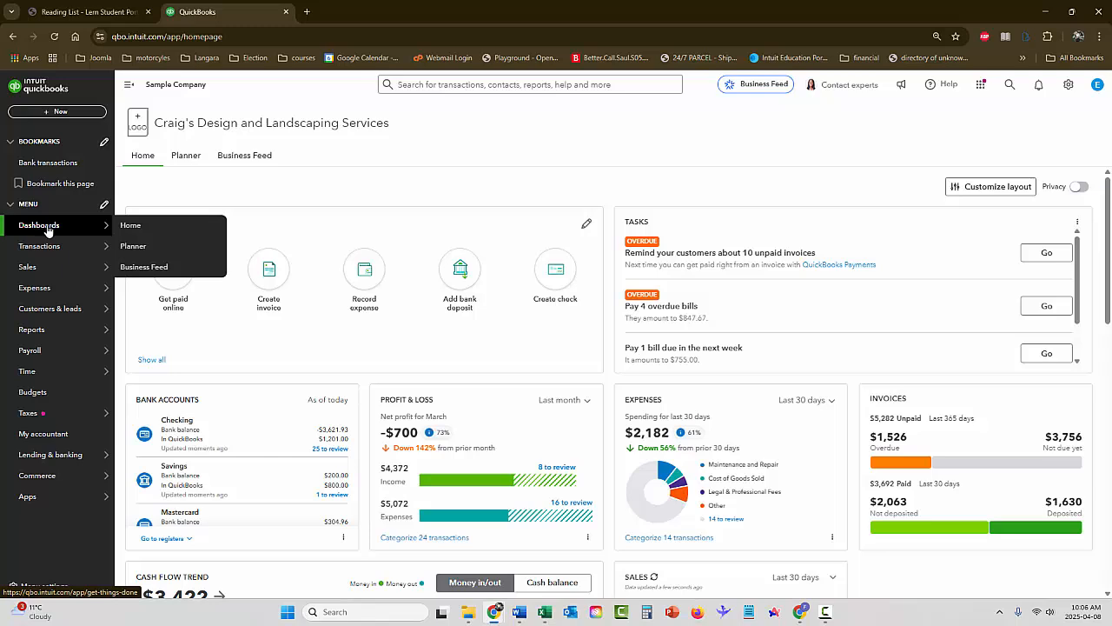
click(48, 227)
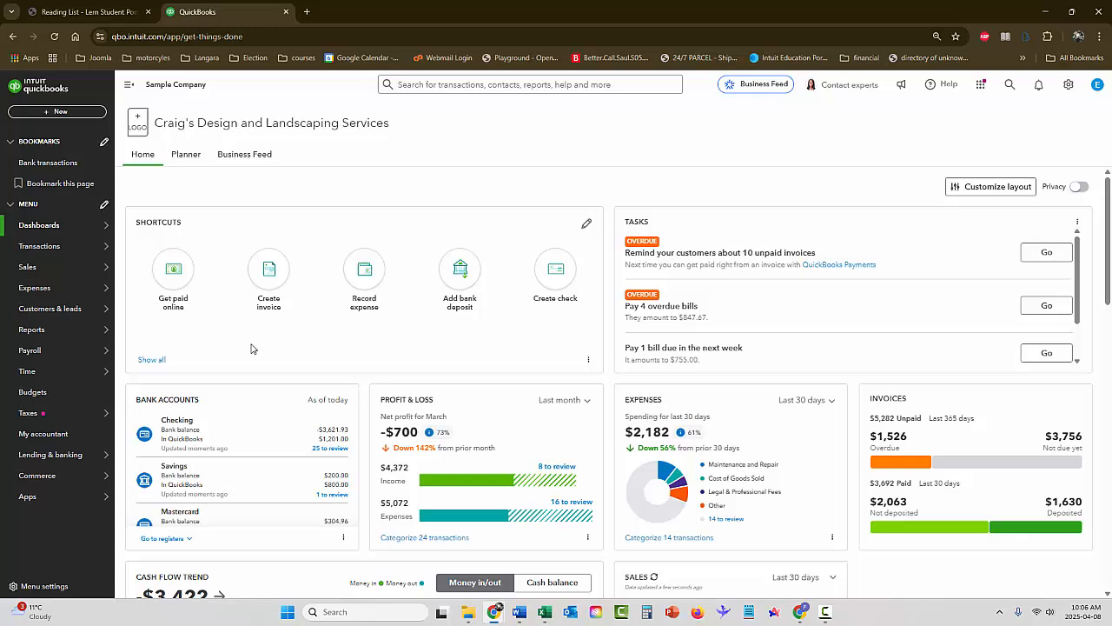
Open a blank estimate from the full list of home page shortcuts and close it without entering anything
click(151, 359)
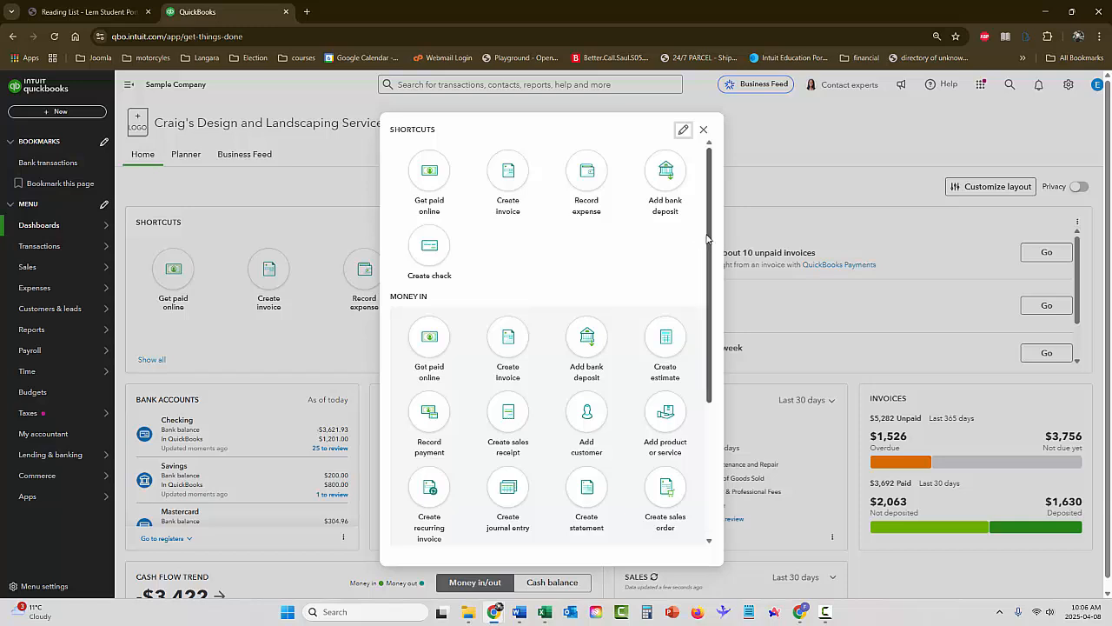
mouse_move(710, 239)
mouse_down()
mouse_move(714, 352)
mouse_move(713, 222)
mouse_up()
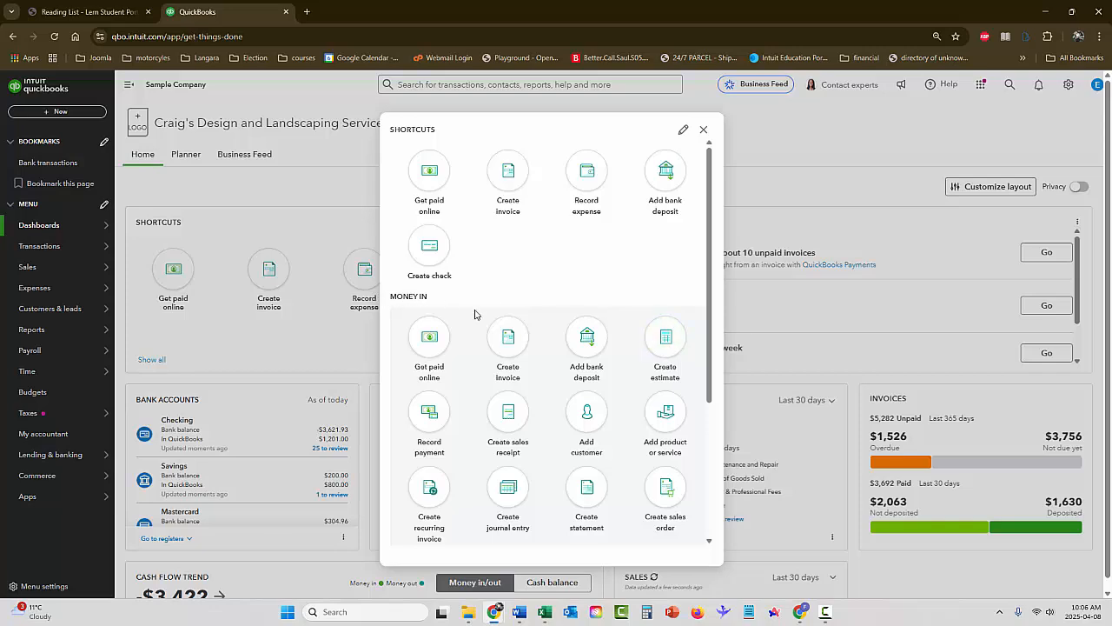
click(690, 342)
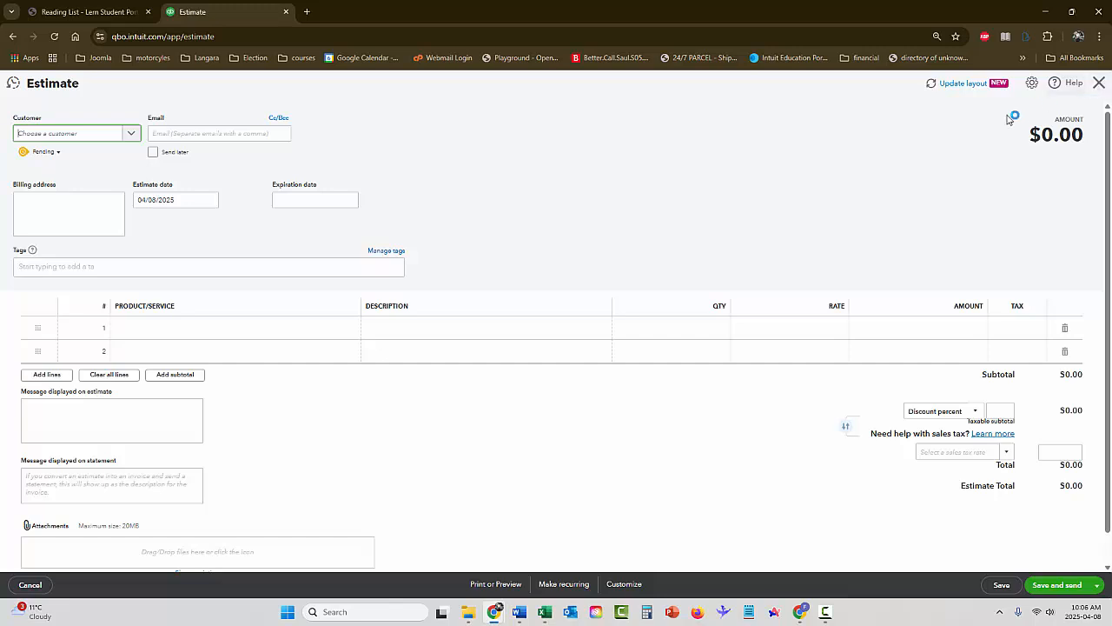
click(1099, 84)
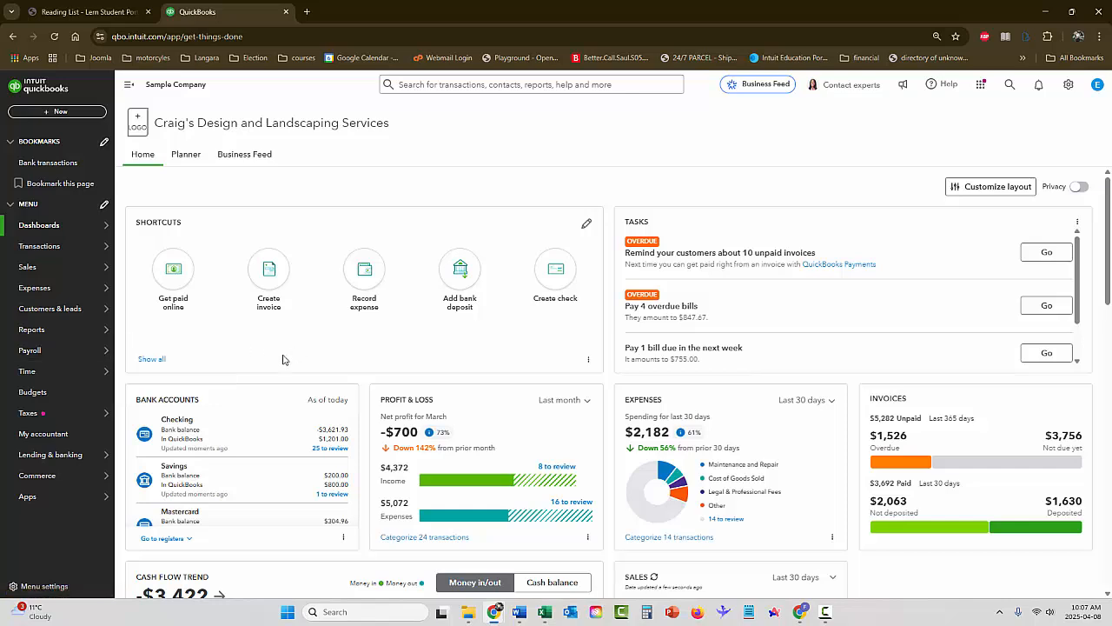
Open the Vendors list in the Expenses area
mouse_move(37, 290)
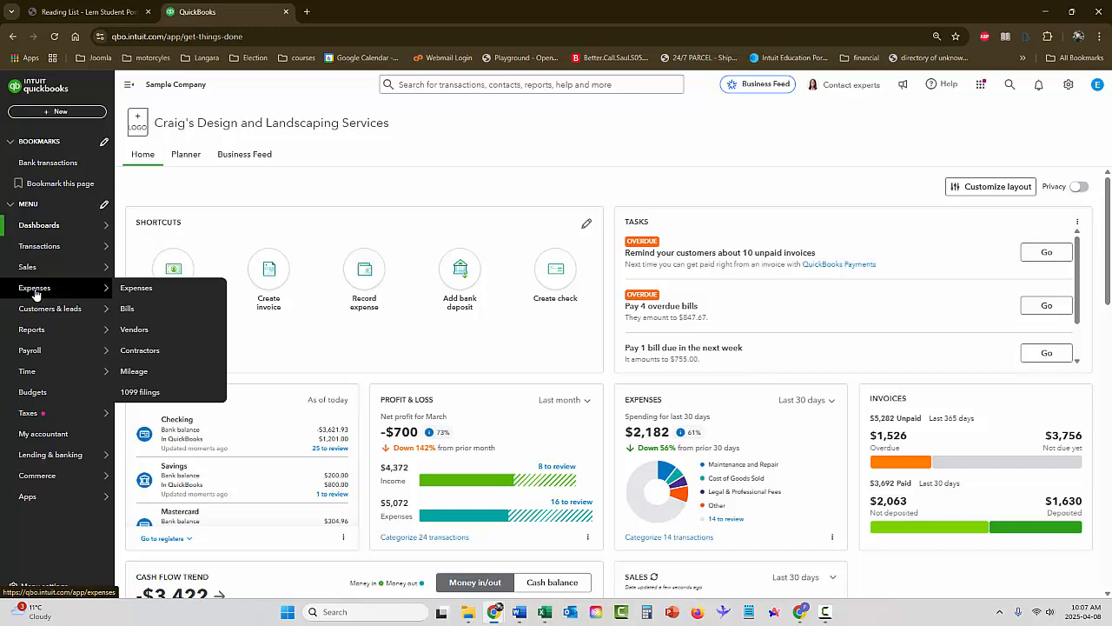
click(35, 291)
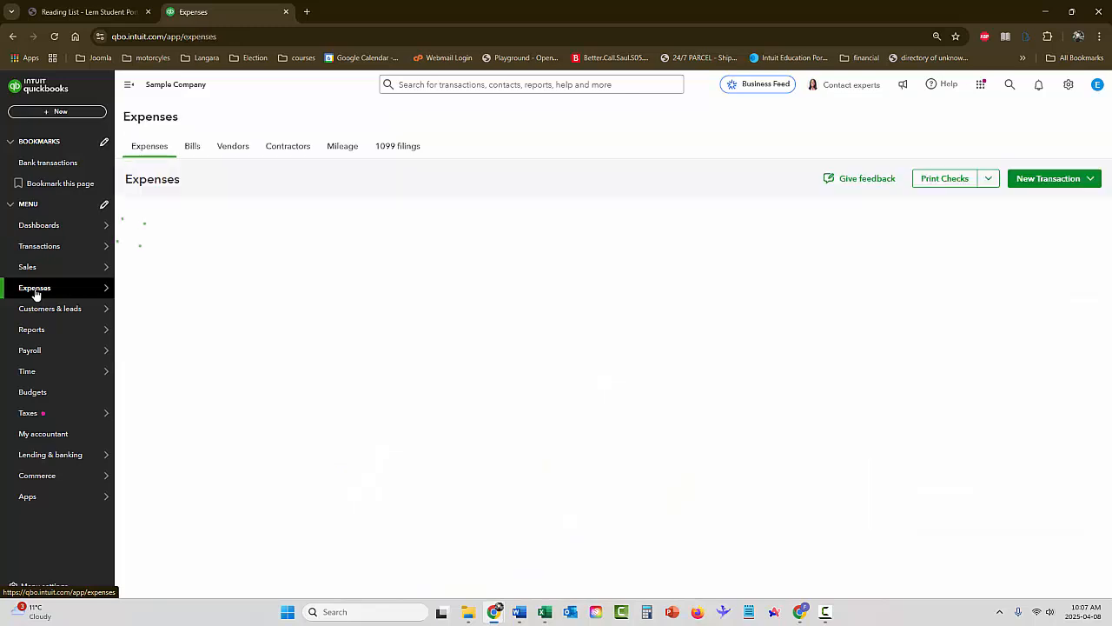
click(234, 150)
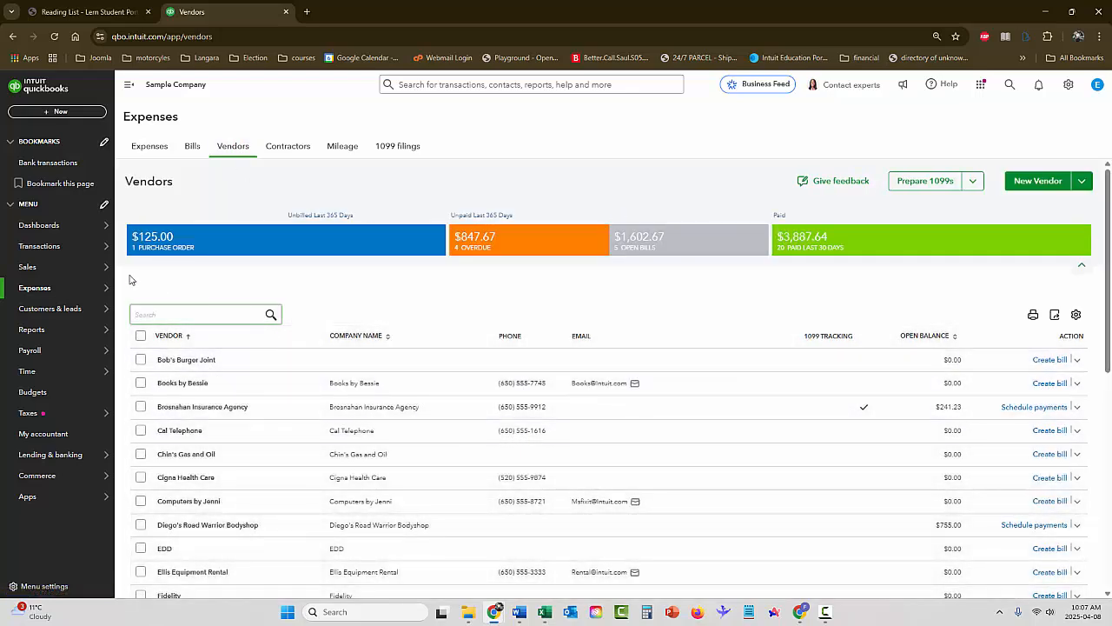
mouse_move(33, 290)
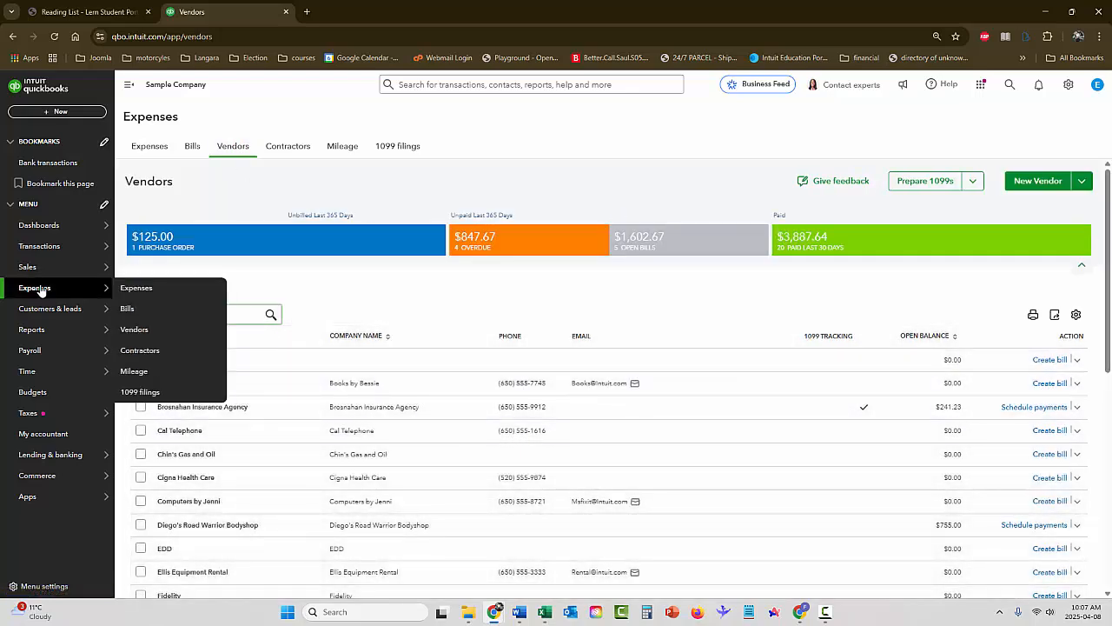
click(140, 330)
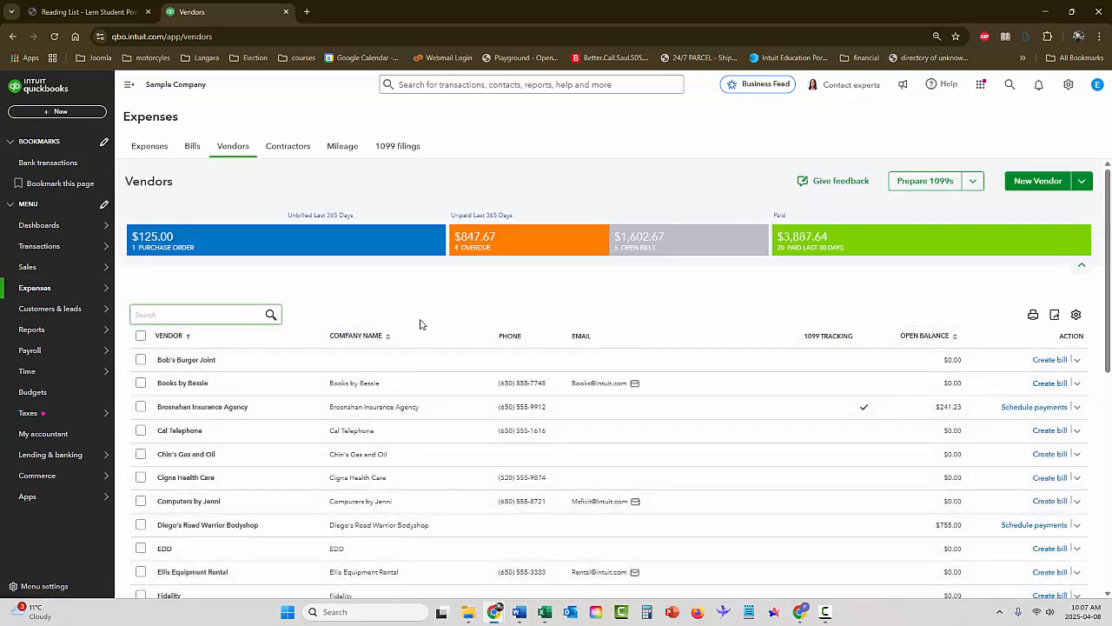
Add the vendor's e-mail address to the Bob's Burger Joint record and save the vendor
click(186, 360)
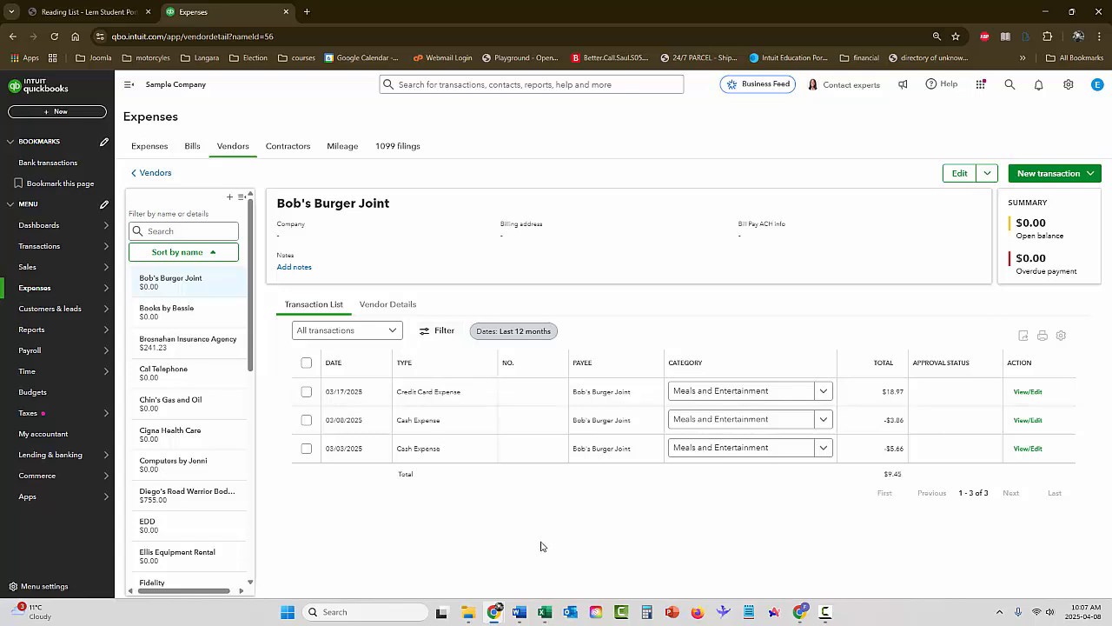
click(960, 175)
click(842, 268)
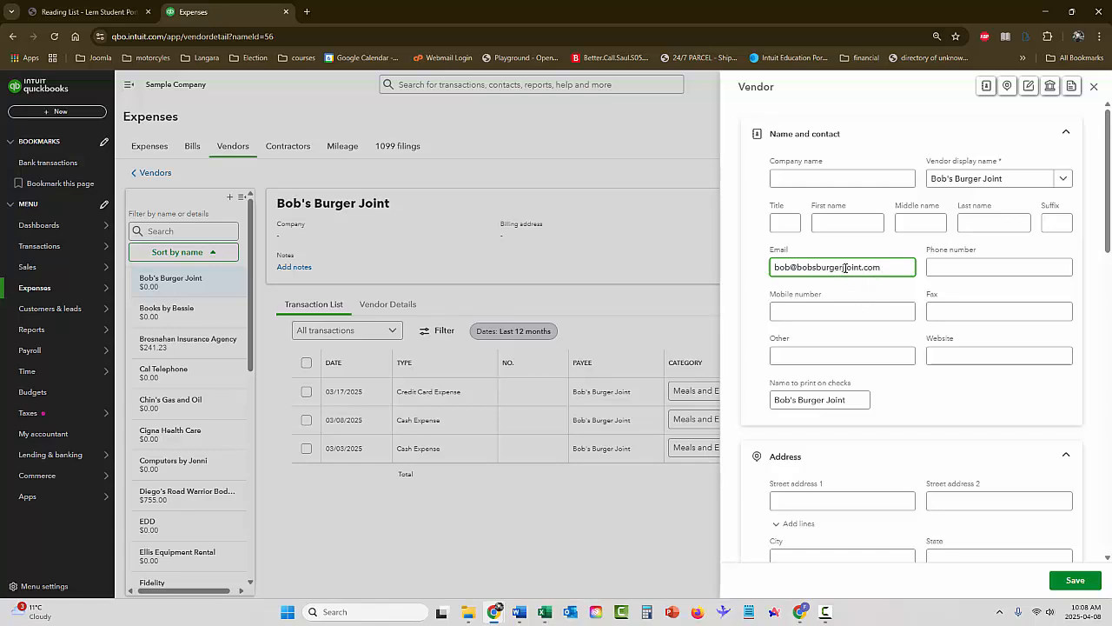
key(BackSpace)
click(1078, 581)
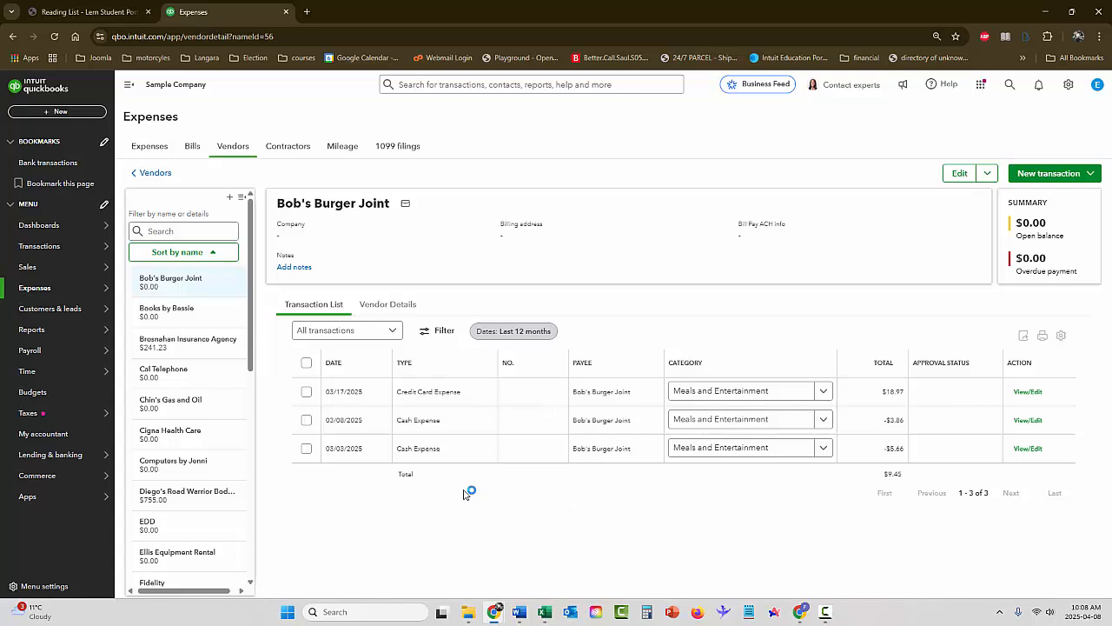
Start a new bill for Bob's Burger Joint from the Bills page and leave it without saving
click(192, 149)
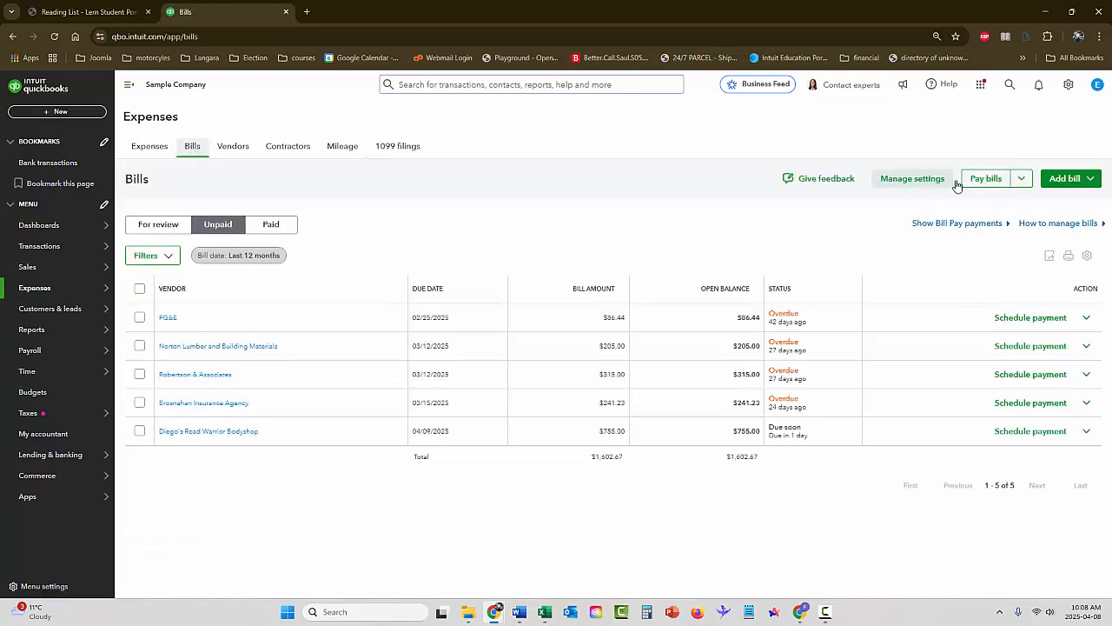
click(1089, 178)
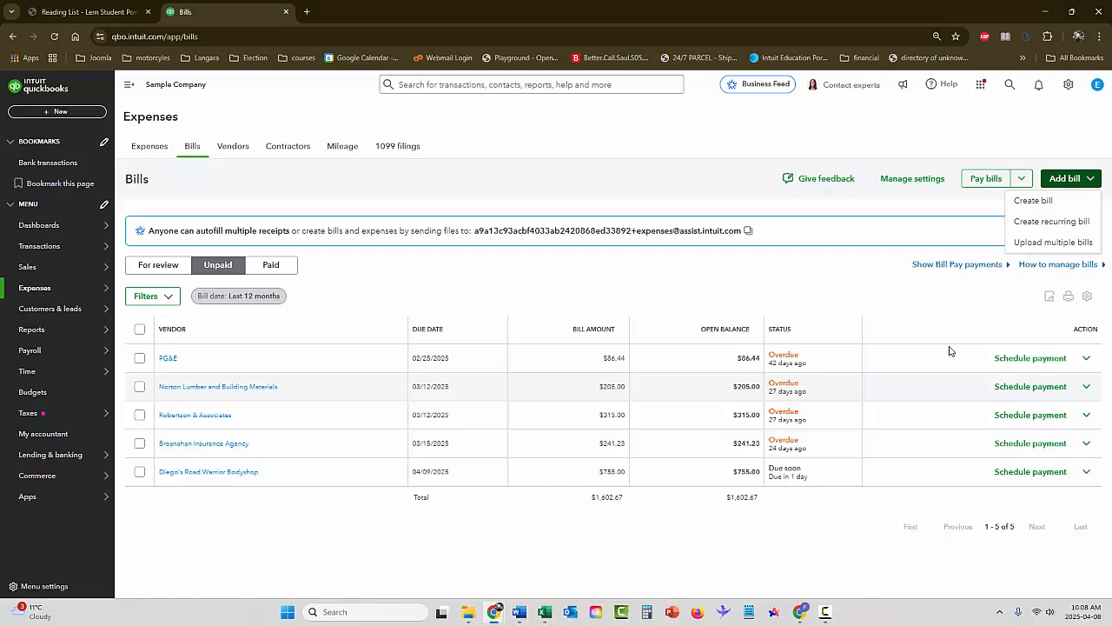
click(1036, 200)
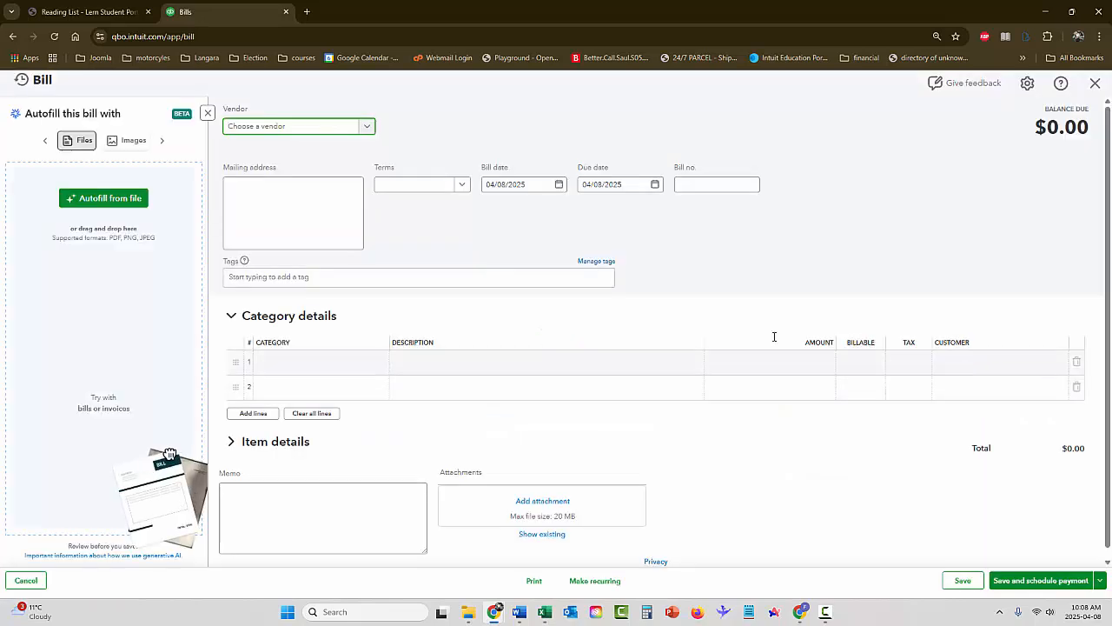
click(367, 127)
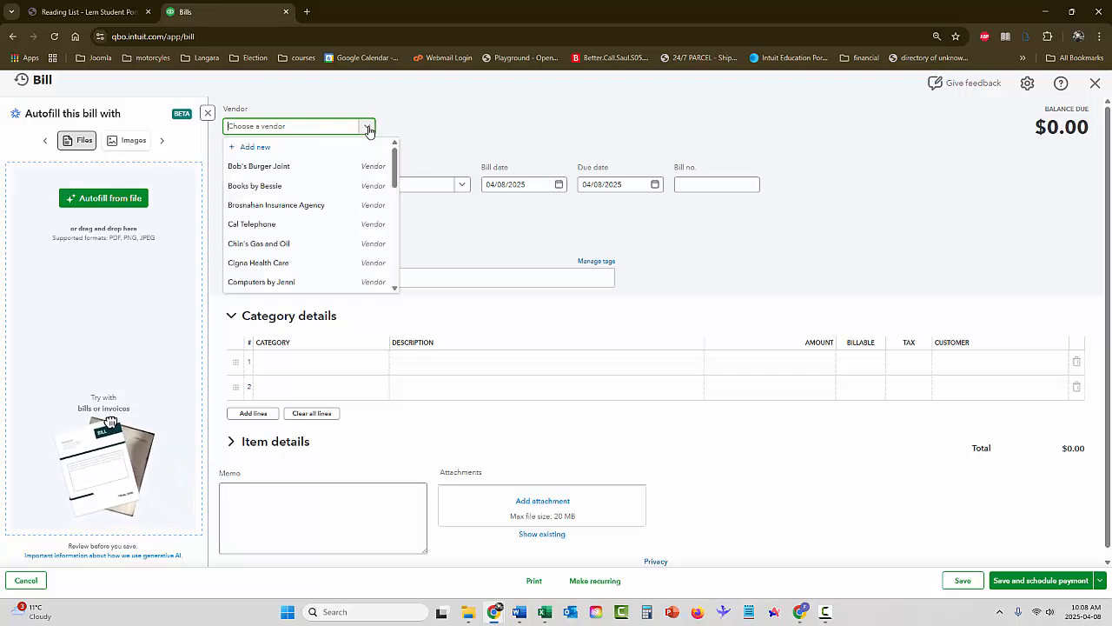
click(260, 167)
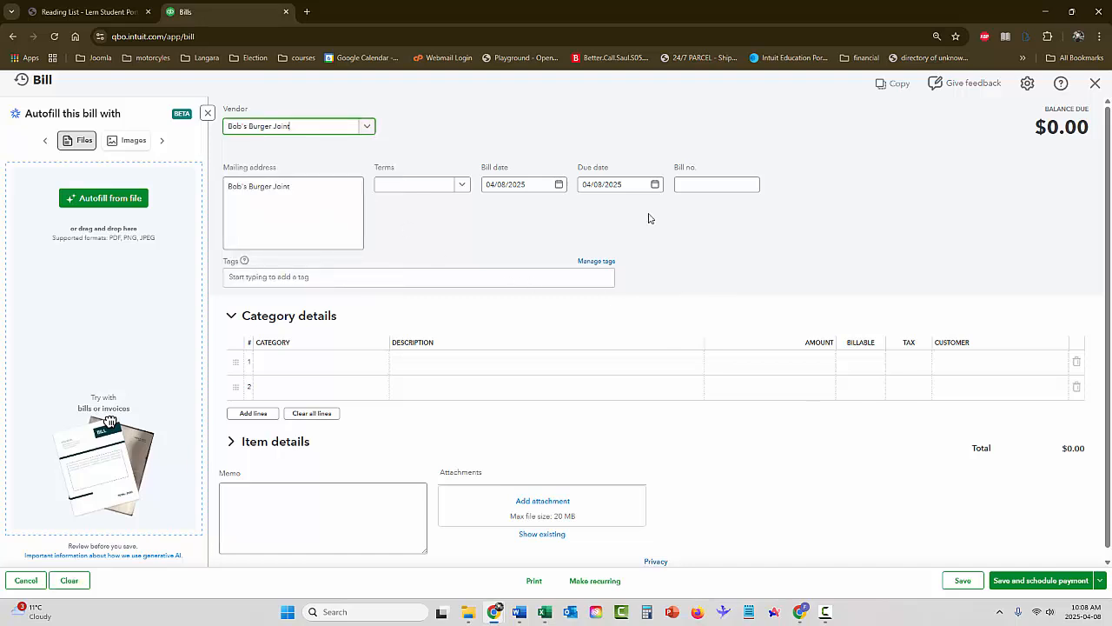
click(1095, 82)
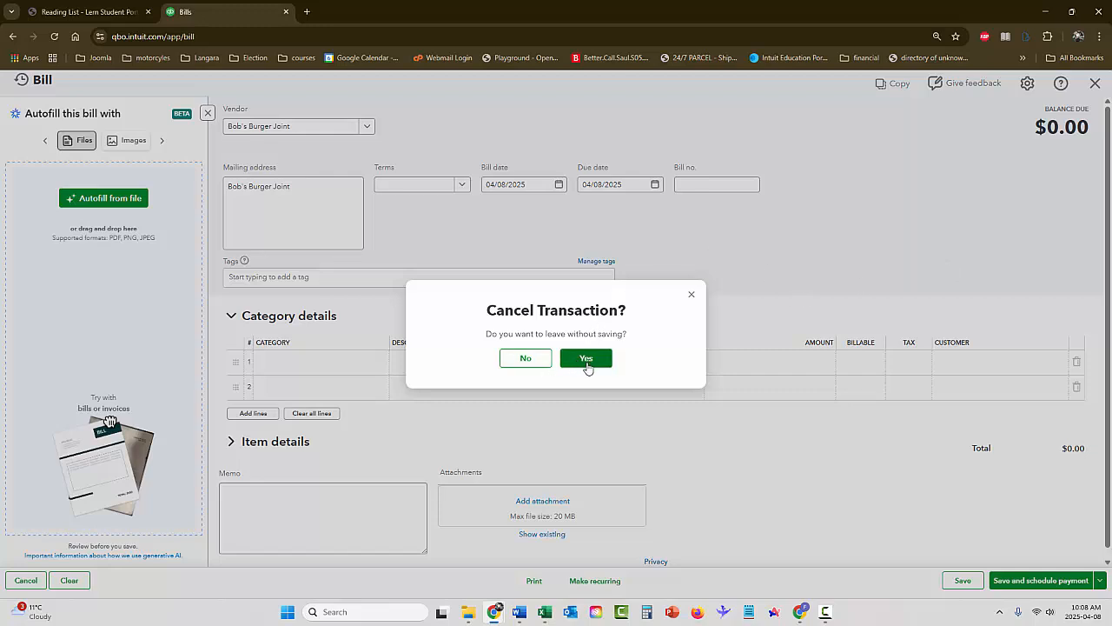
click(589, 363)
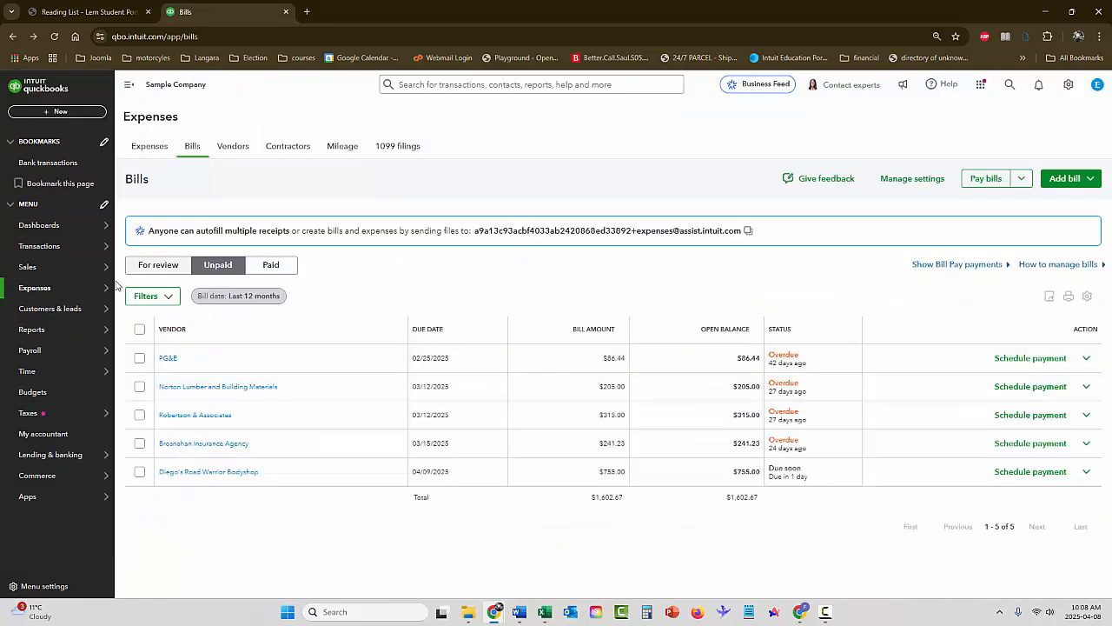
Start a bill for Bob's Burger Joint as a new transaction from the Expenses page and discard it unsaved
mouse_move(41, 290)
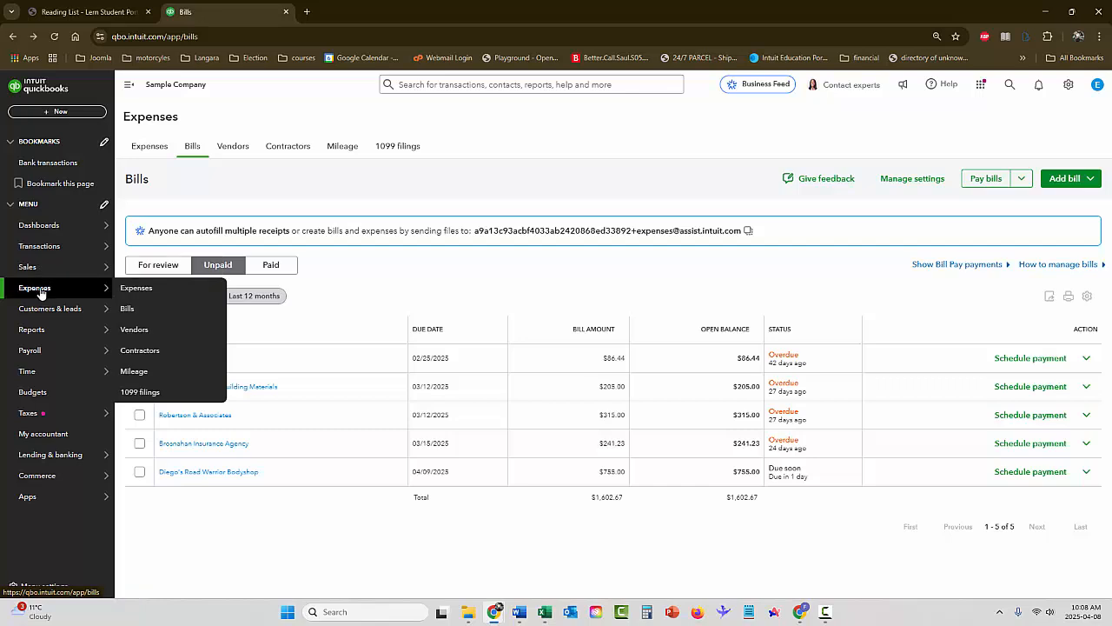
click(128, 287)
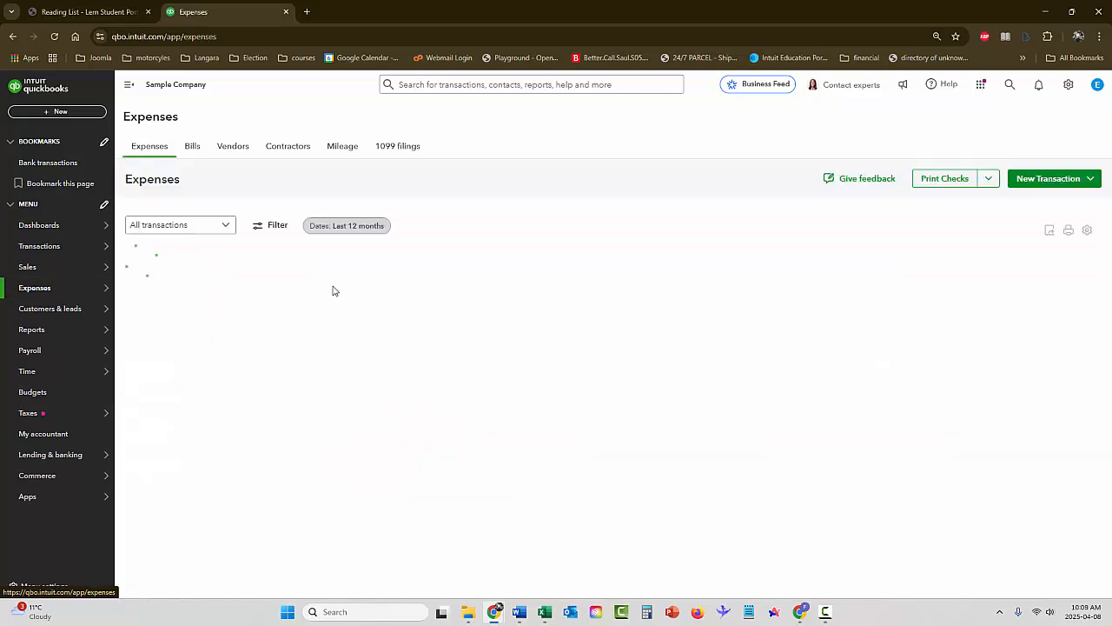
click(1036, 180)
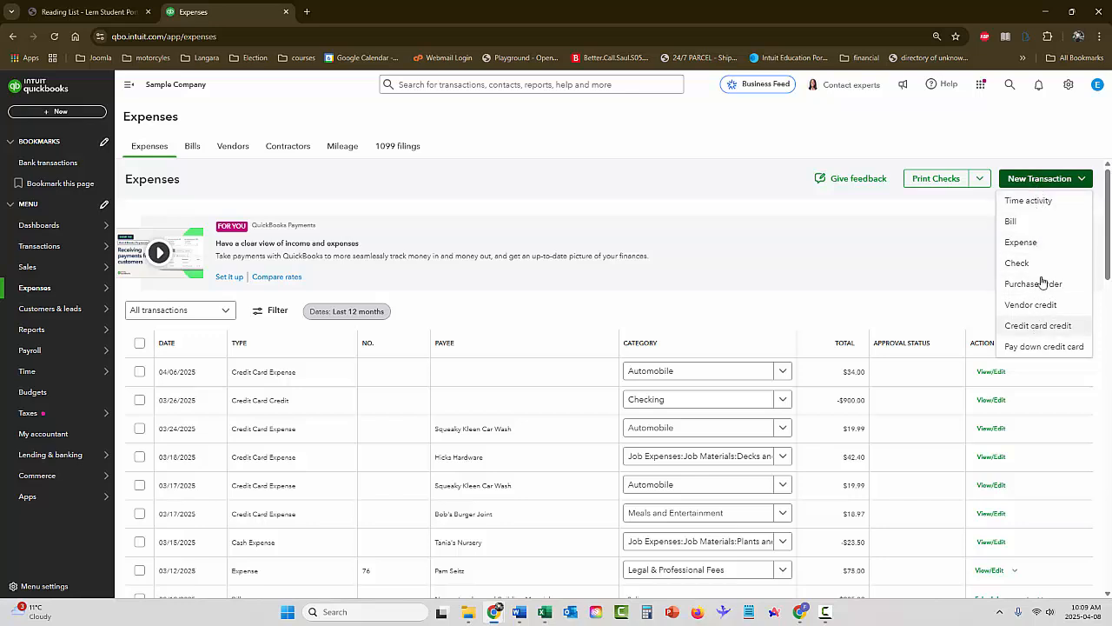
click(1010, 223)
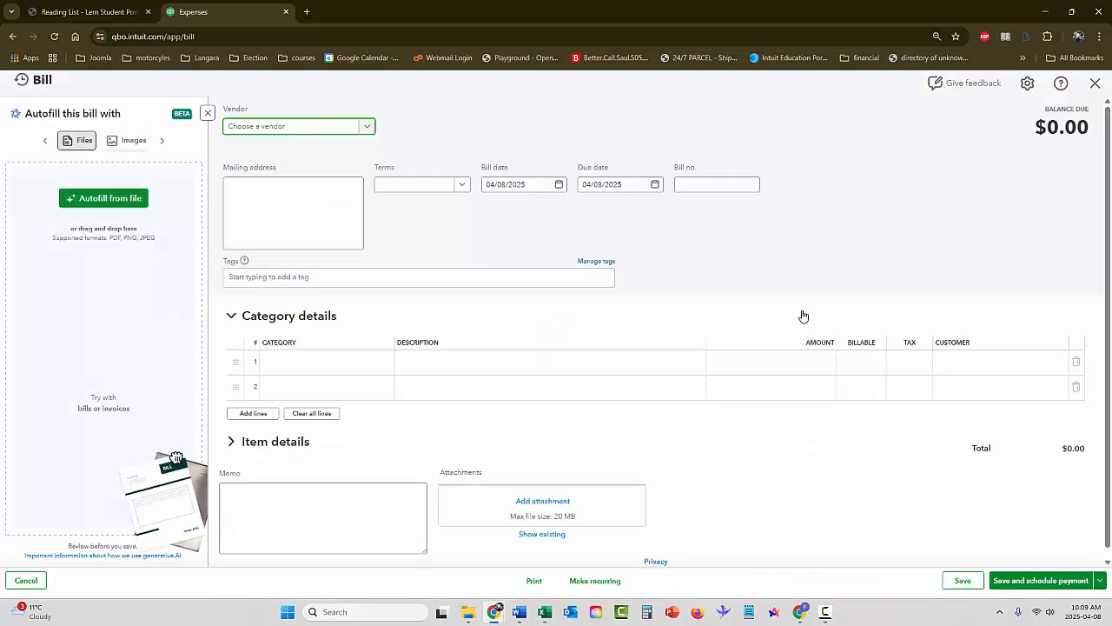
click(366, 128)
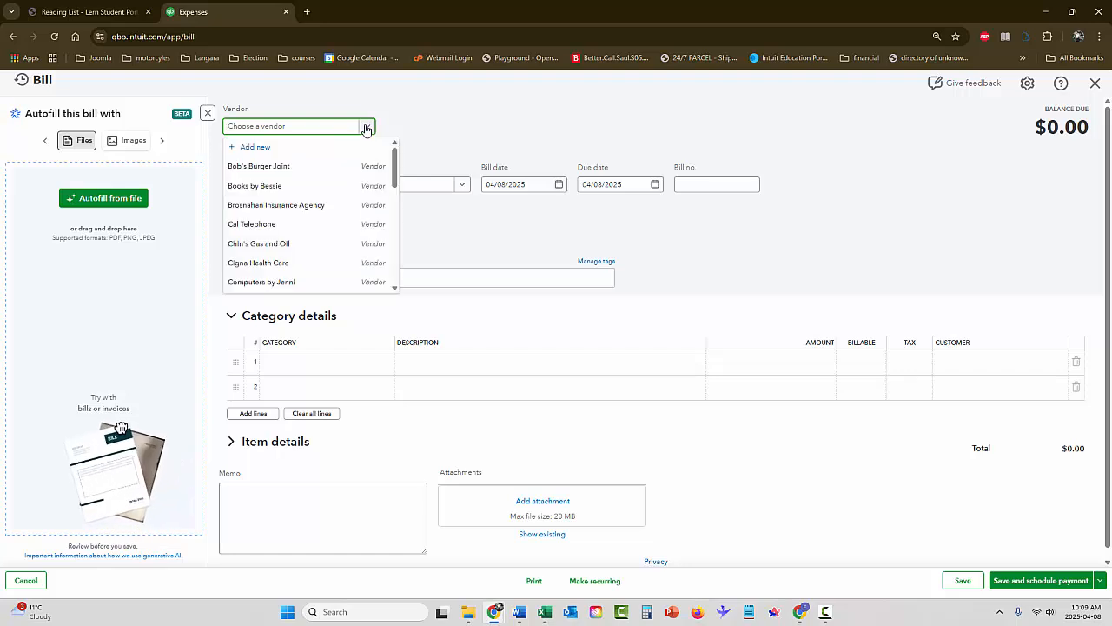
click(286, 166)
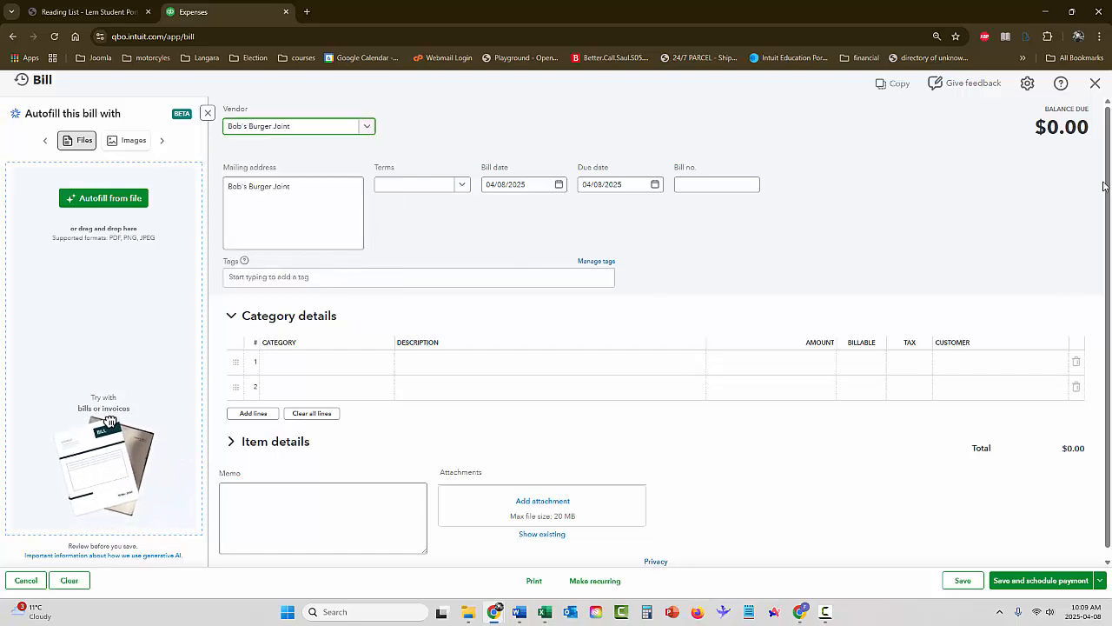
click(1095, 84)
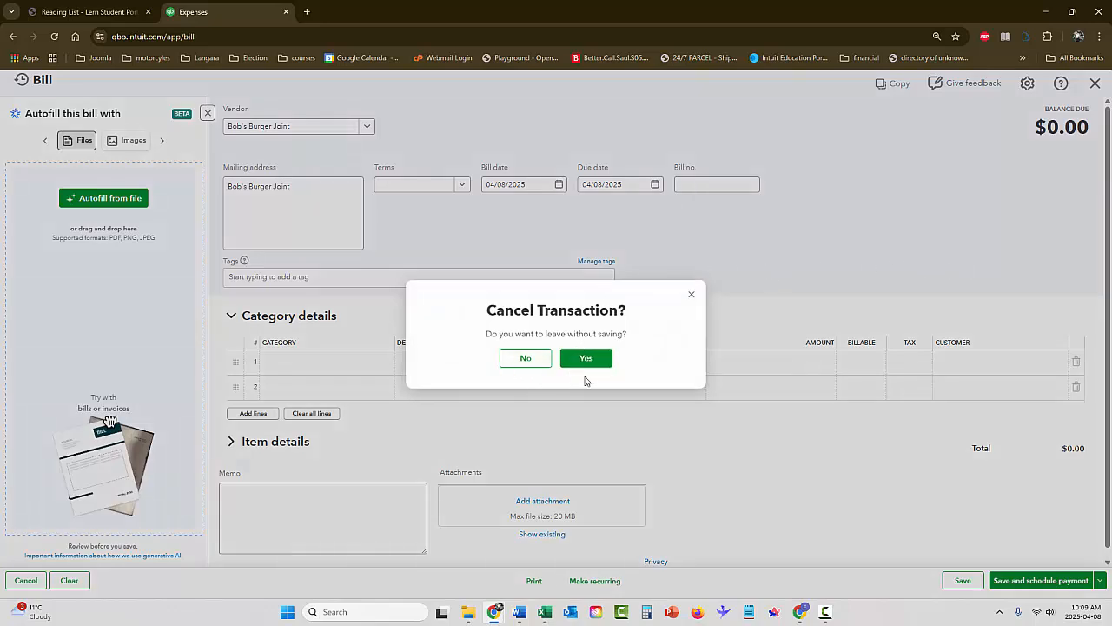
click(585, 358)
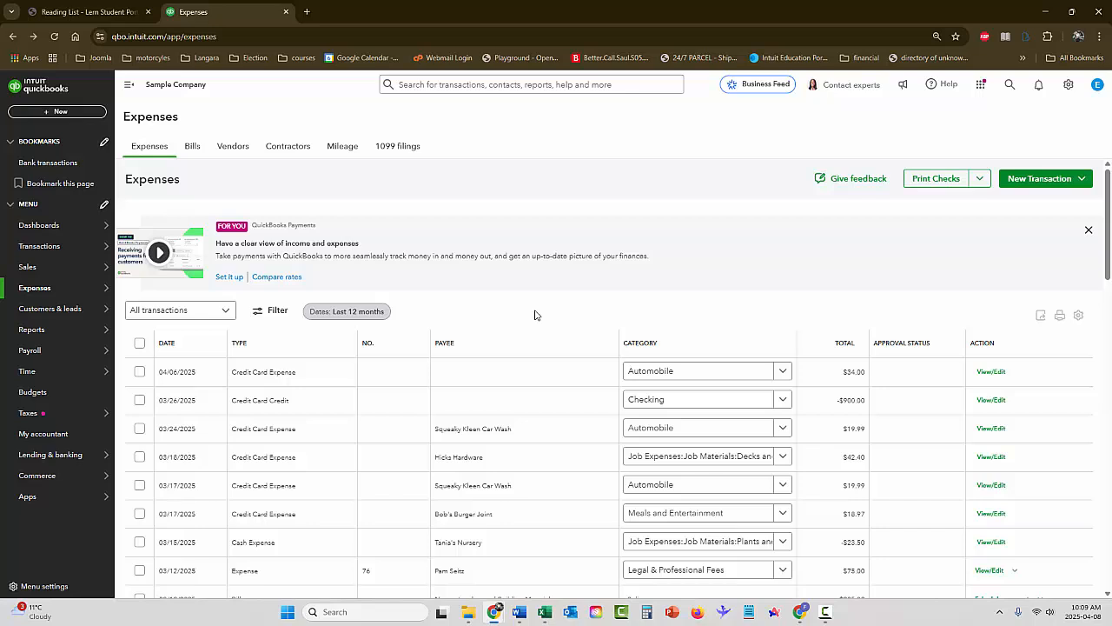
Open the Customers list in the Sales area
mouse_move(37, 275)
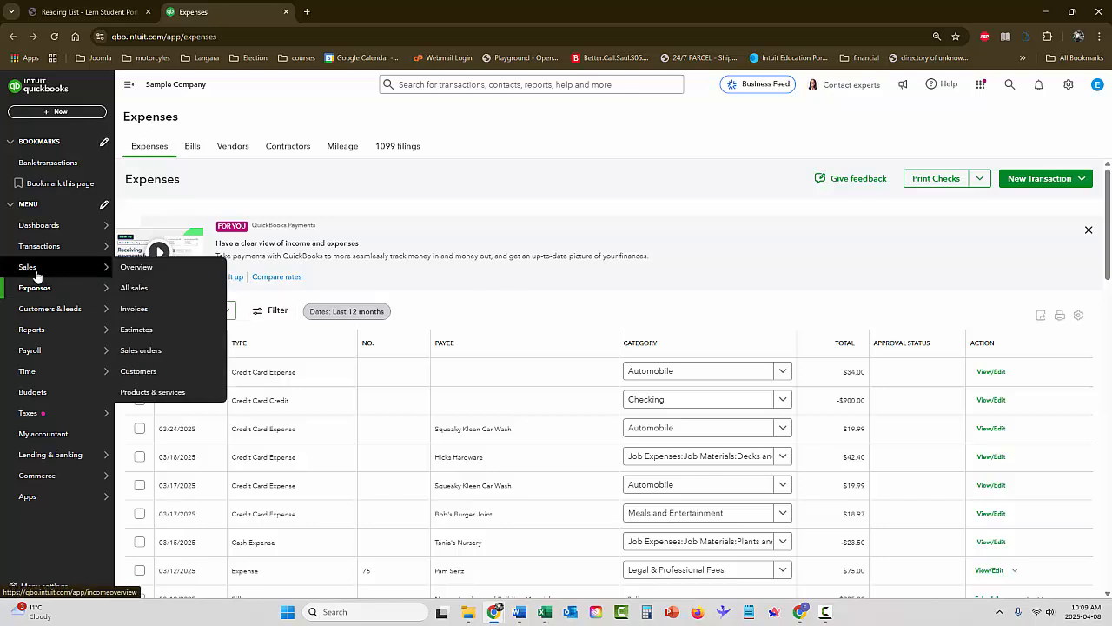
click(30, 274)
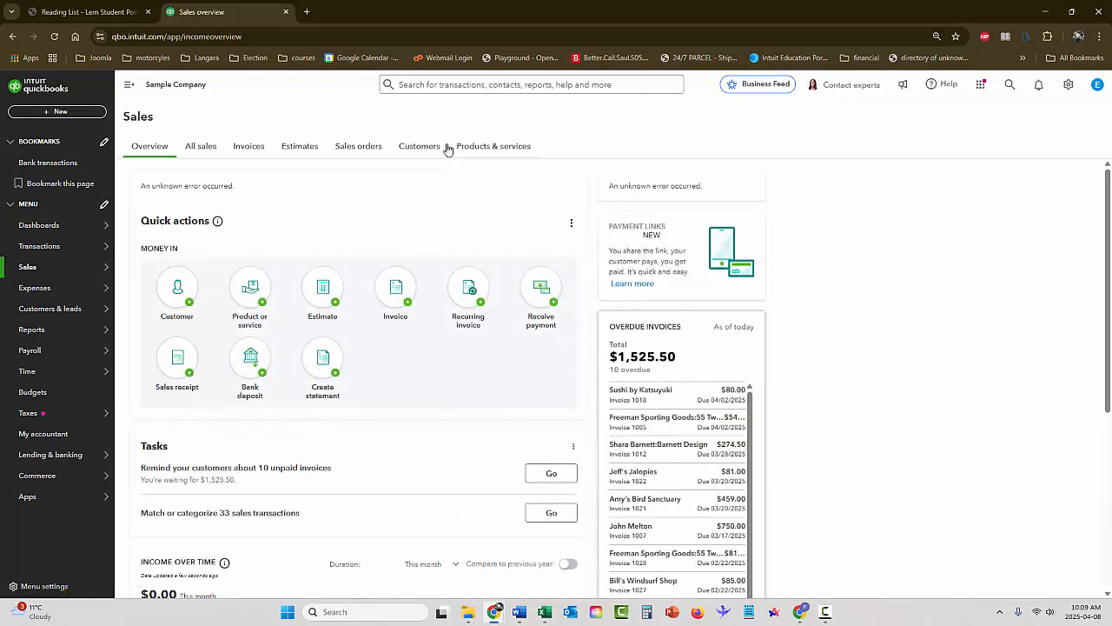
click(420, 146)
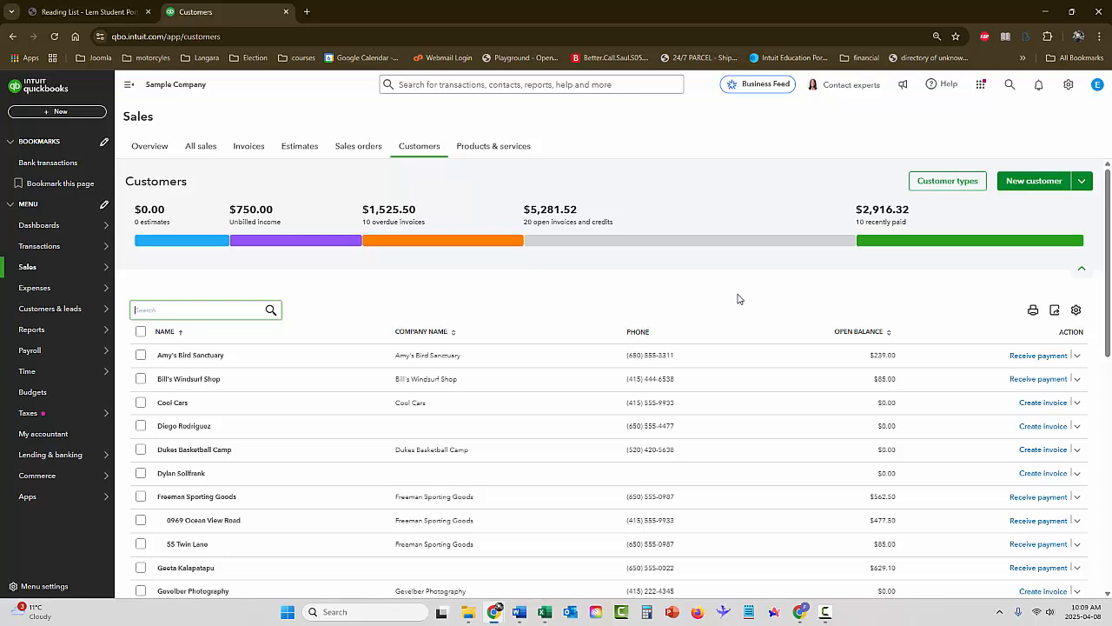
Replace the e-mail address in the Amy's Bird Sanctuary customer record with the customer's new e-mail and save the record
click(187, 356)
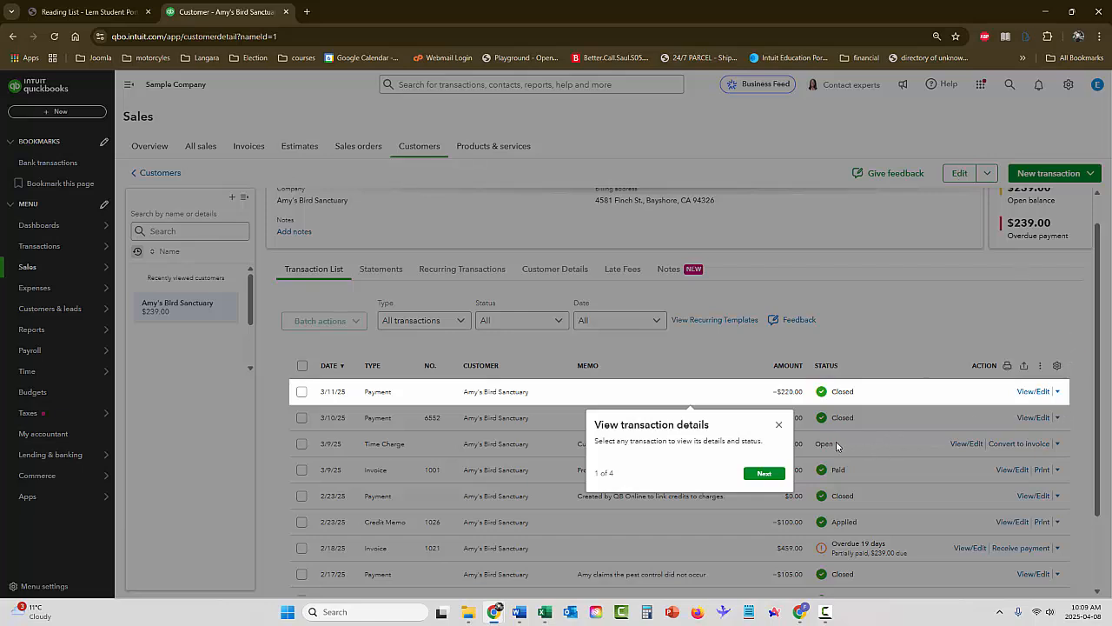
click(779, 425)
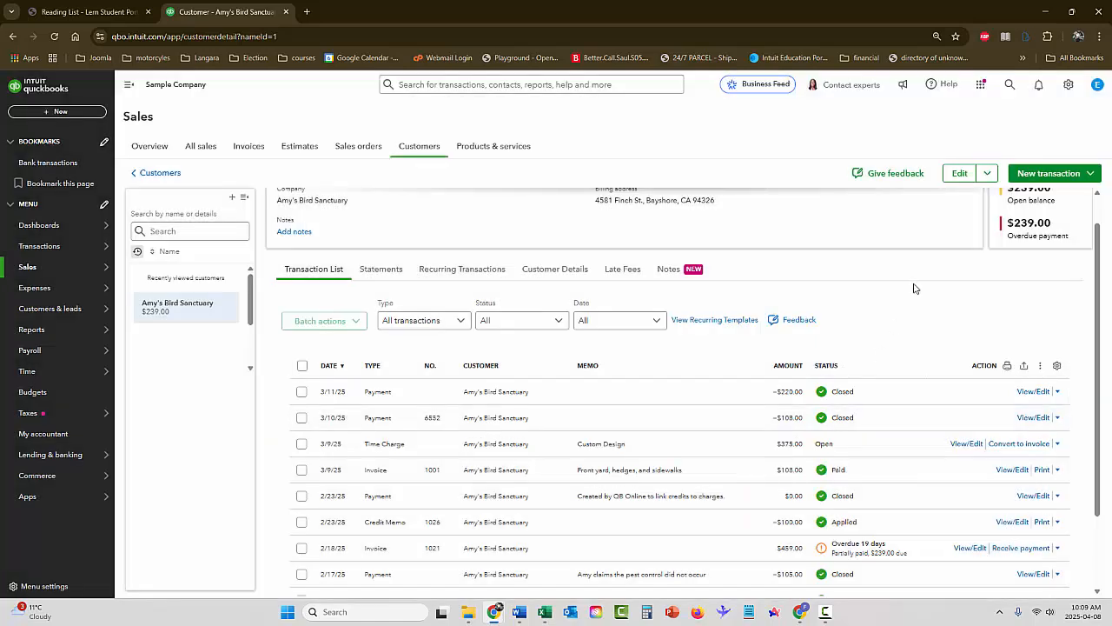
click(959, 173)
click(855, 268)
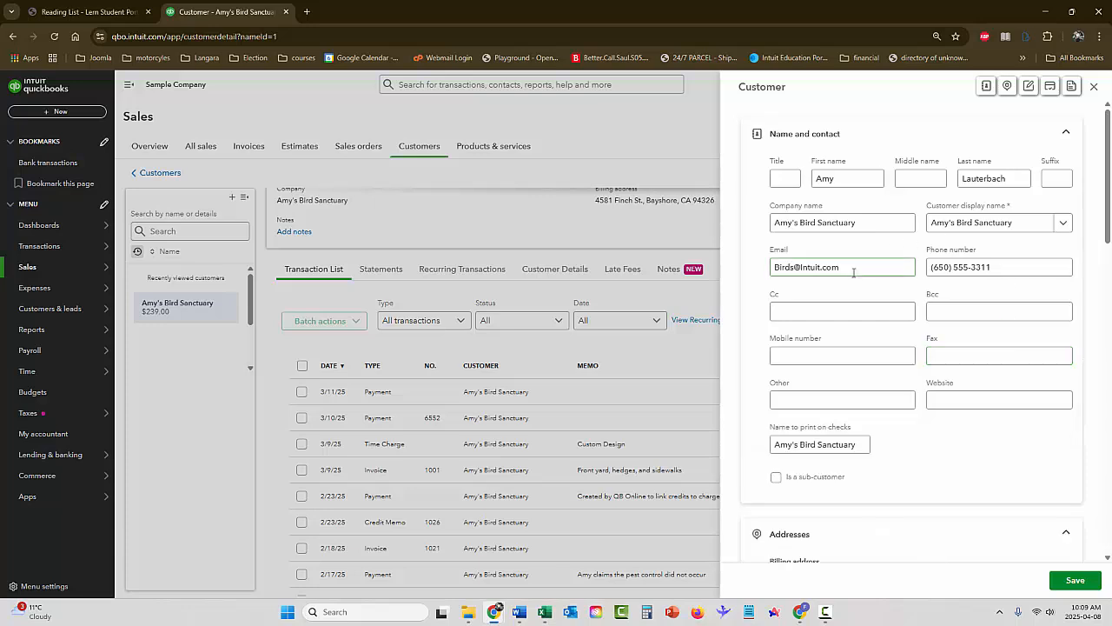
drag(855, 267, 776, 268)
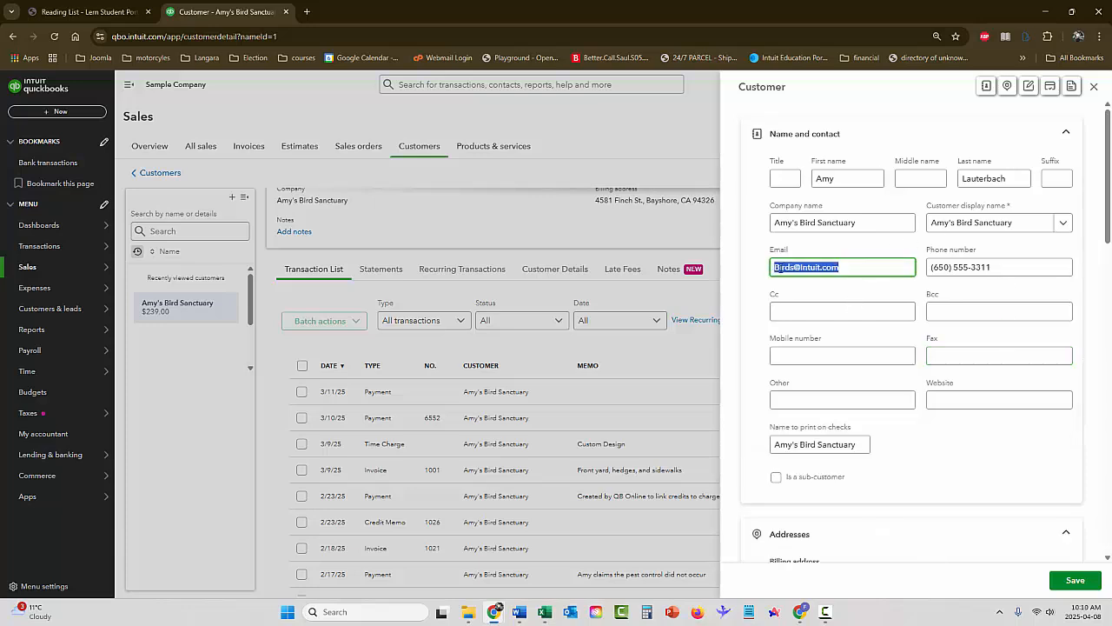
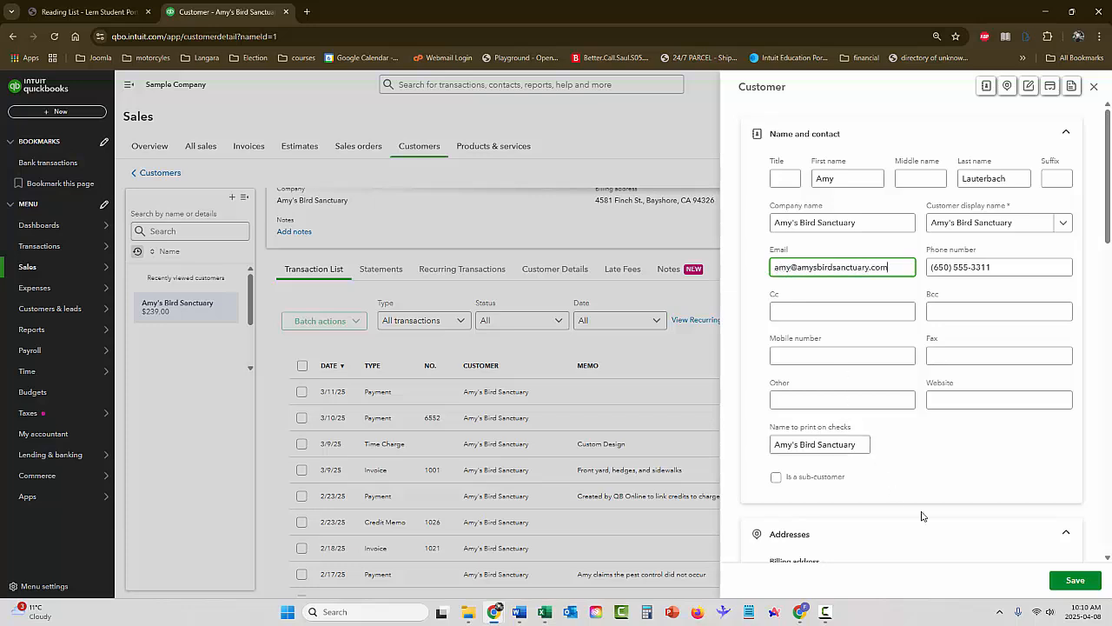
click(1074, 580)
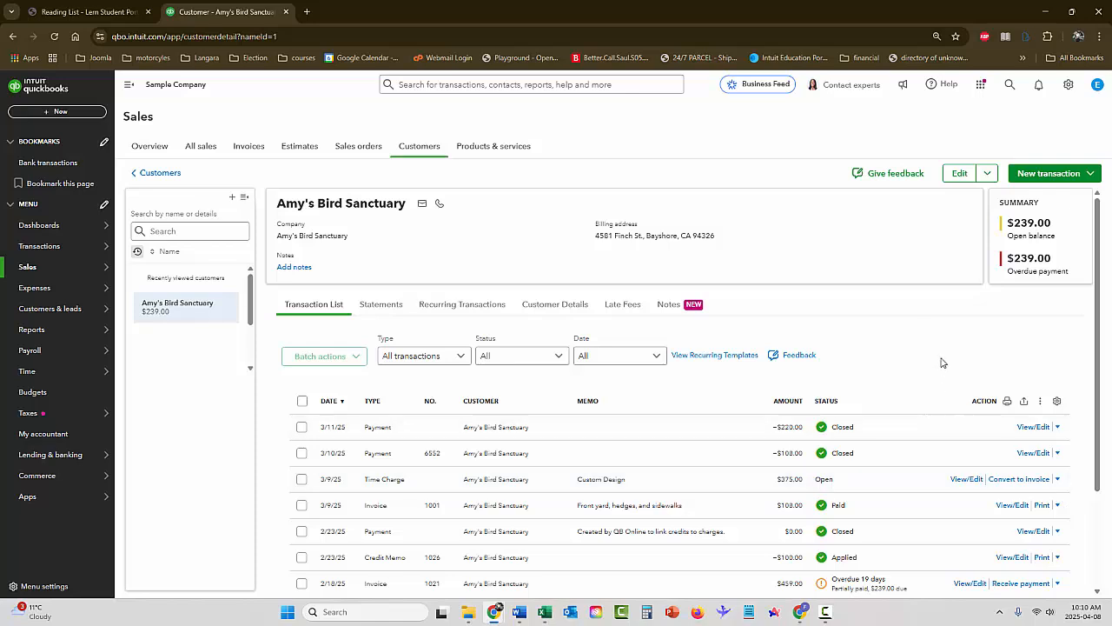
Start a new invoice for Amy's Bird Sanctuary from the Invoices page and leave it without saving
mouse_move(35, 273)
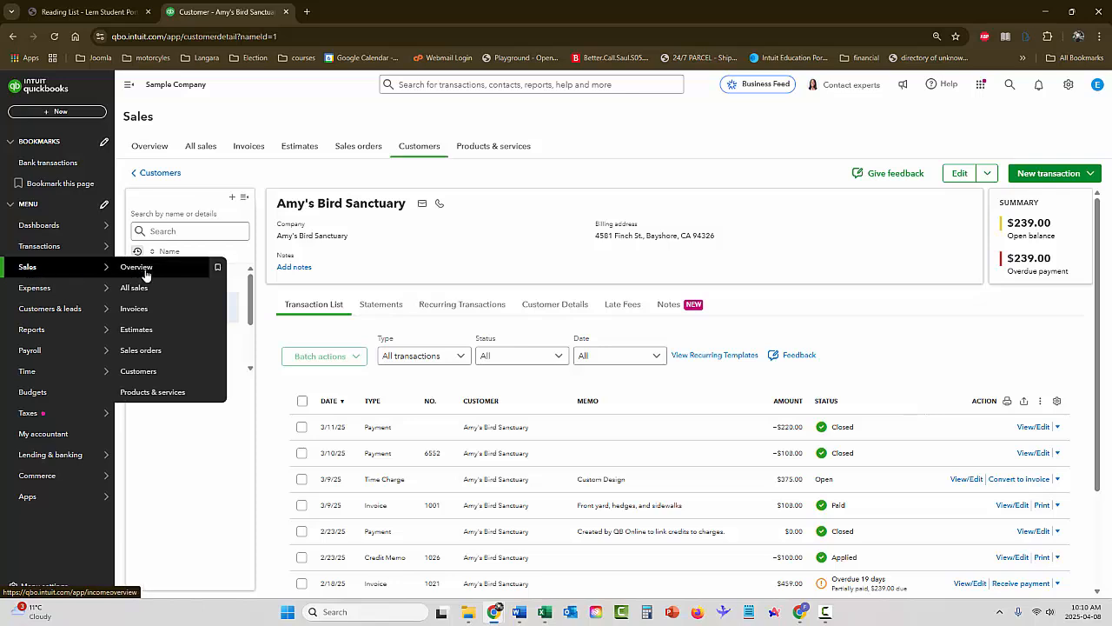
click(139, 313)
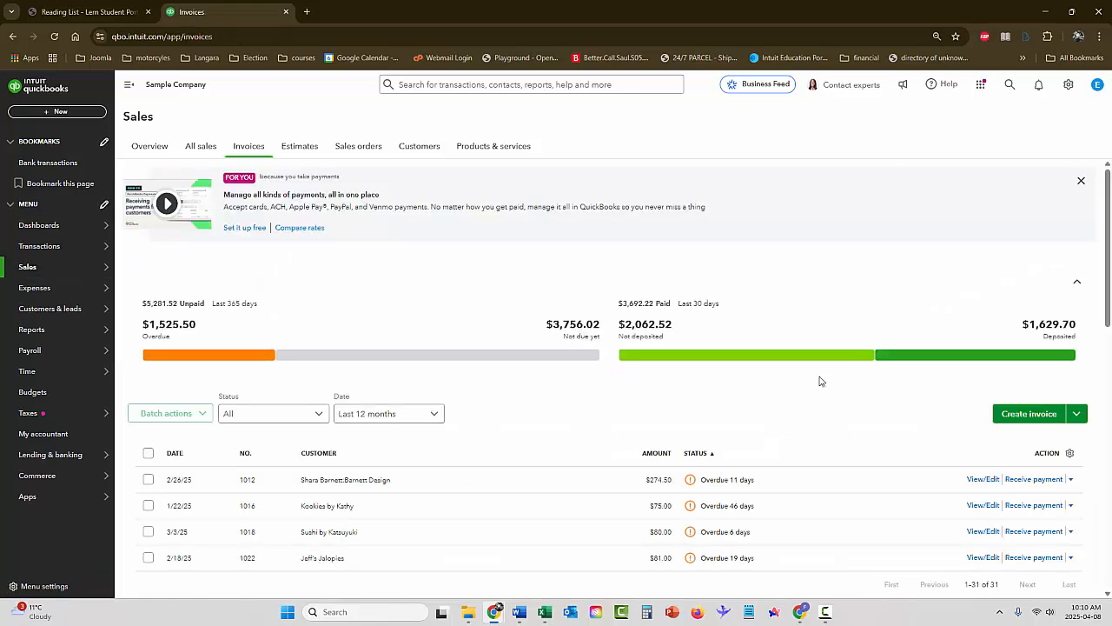
click(1008, 461)
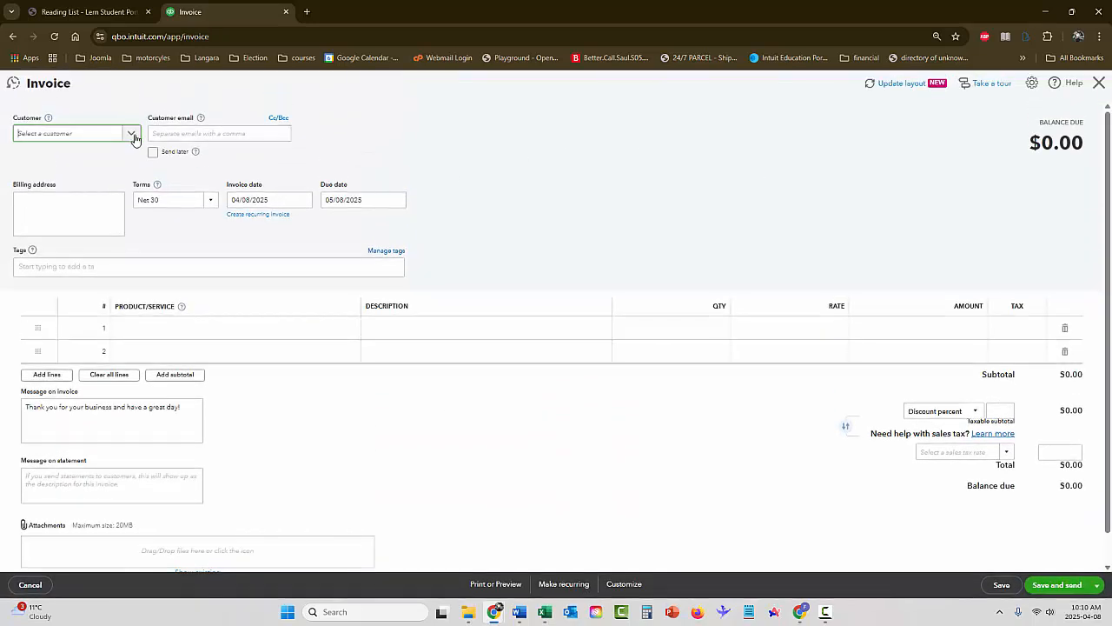
click(131, 133)
click(87, 173)
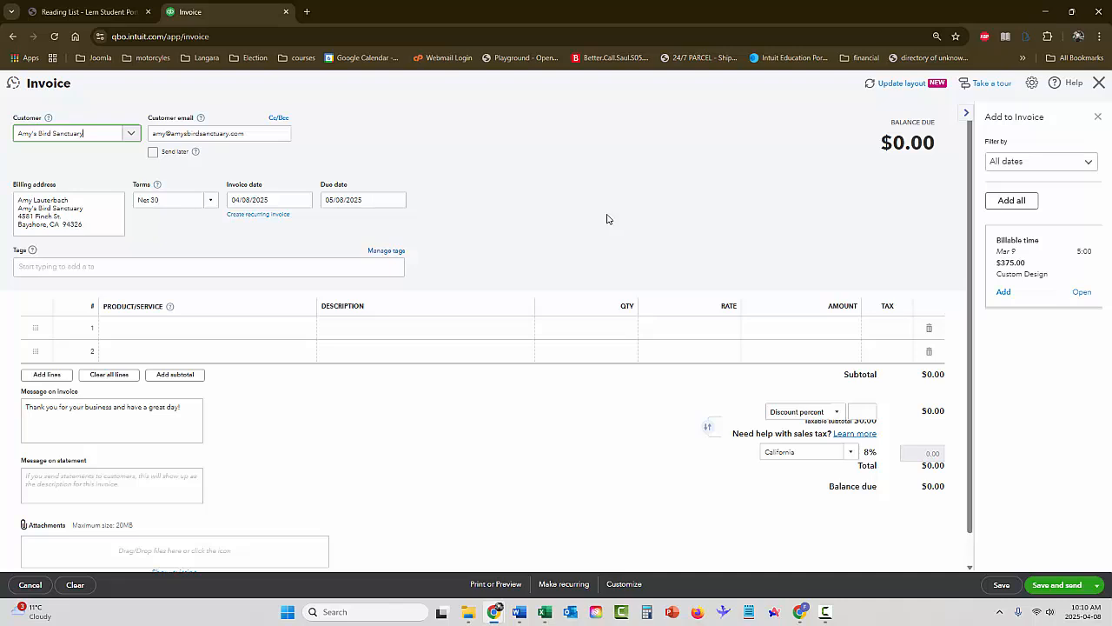
click(1099, 83)
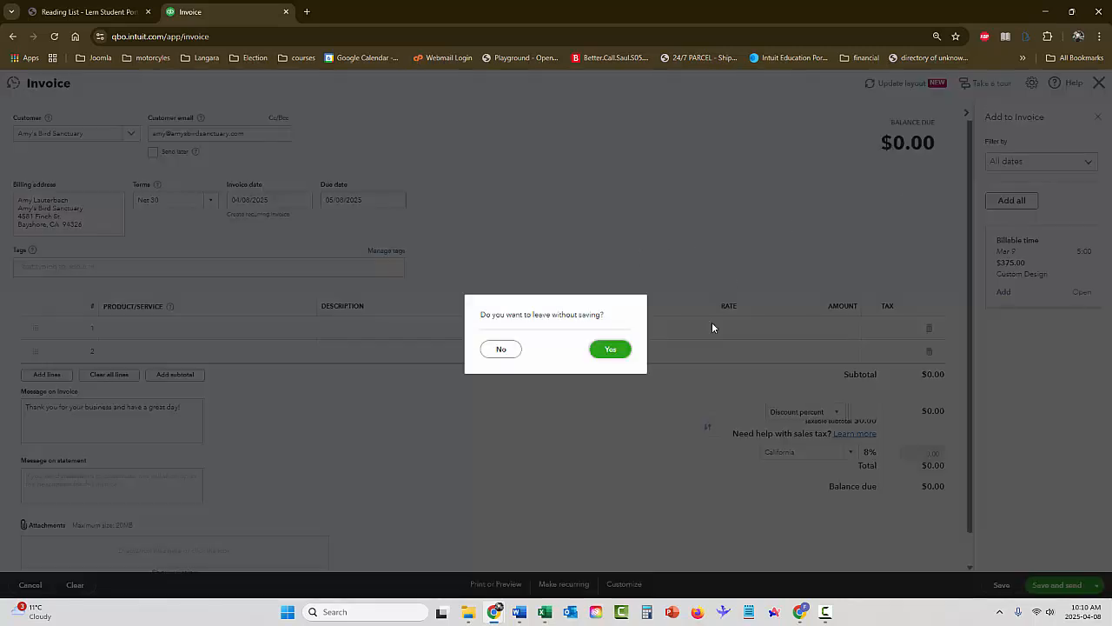
click(614, 356)
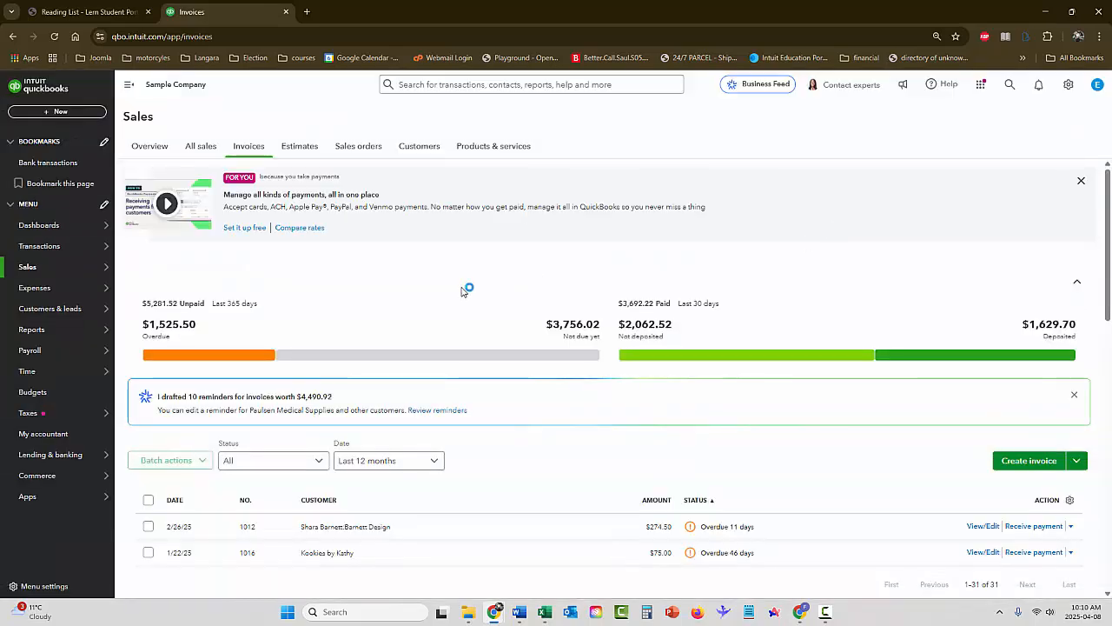
Start an invoice for Amy's Bird Sanctuary as a new transaction from the All sales page and discard it unsaved
mouse_move(23, 290)
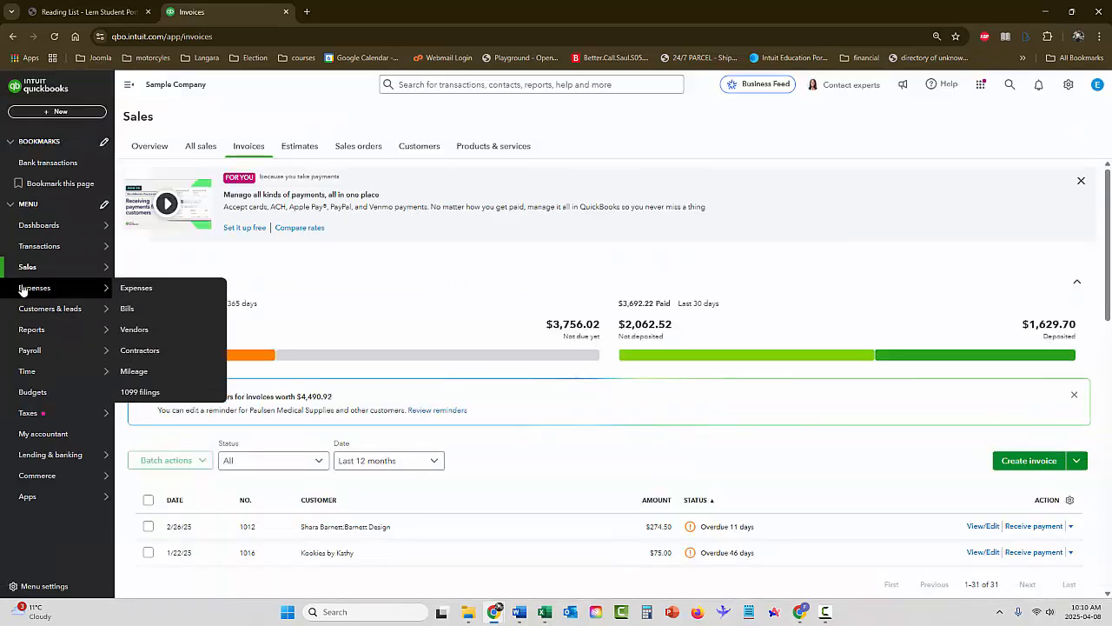
mouse_move(31, 267)
click(130, 290)
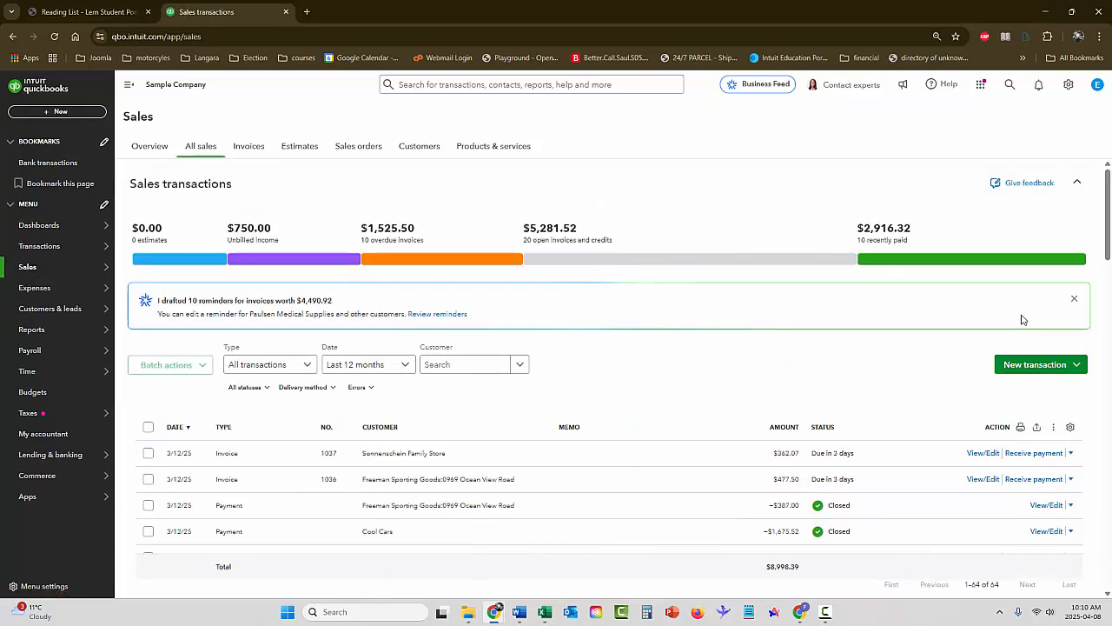
click(1036, 364)
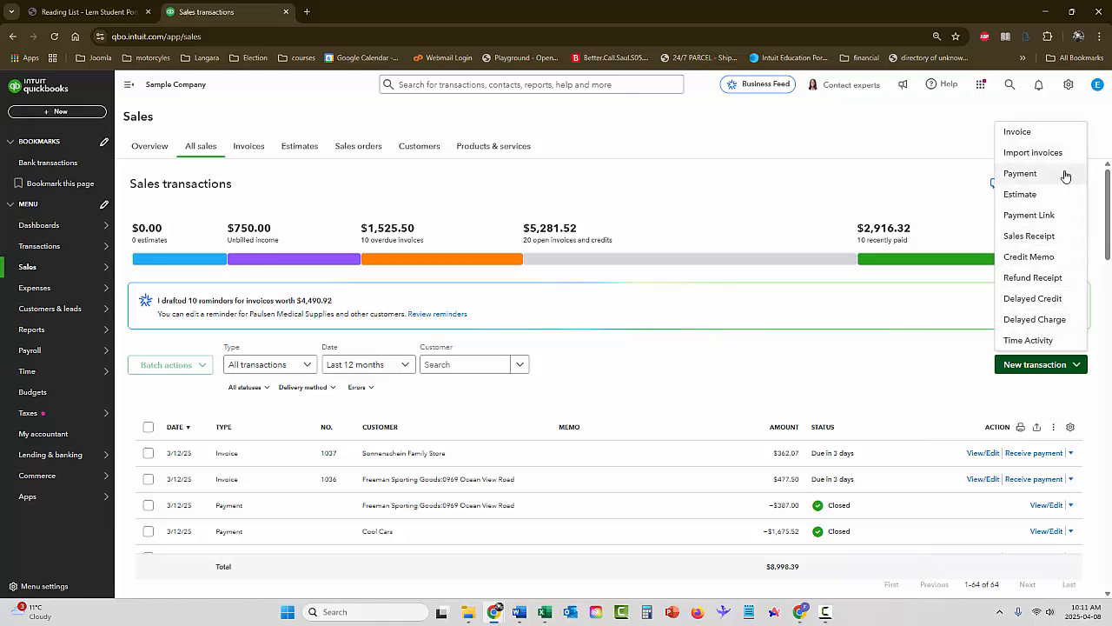
click(1017, 133)
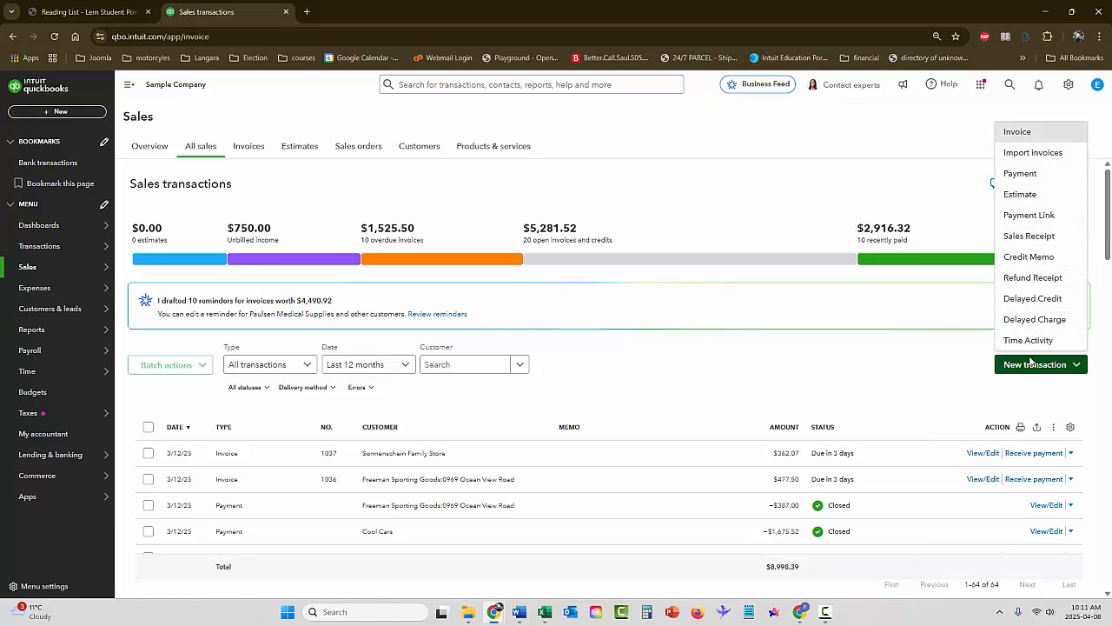
click(130, 132)
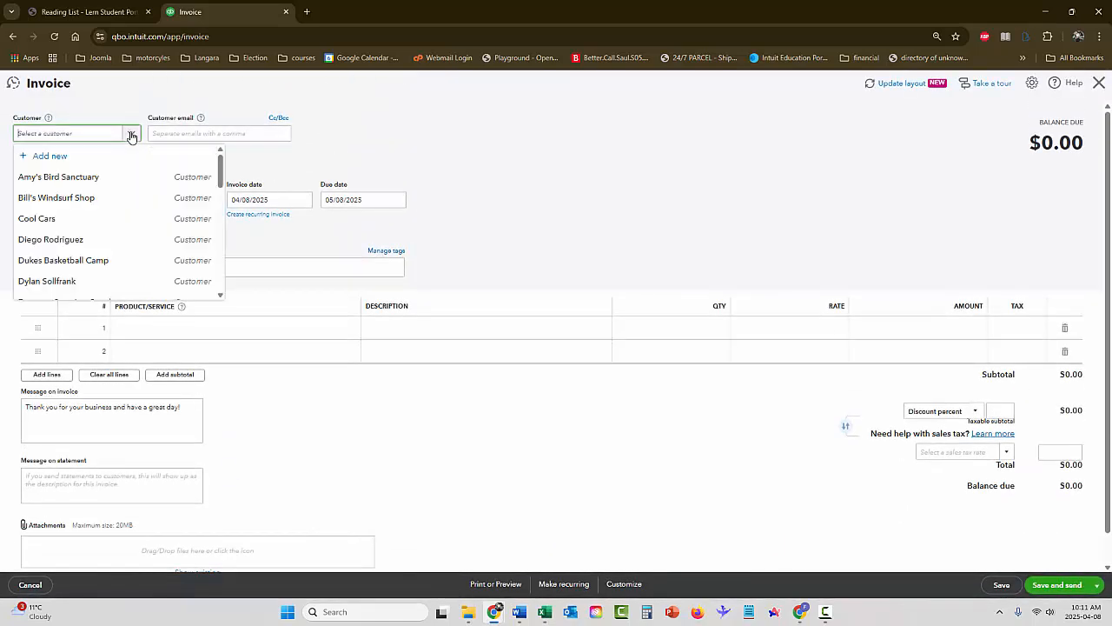
click(87, 173)
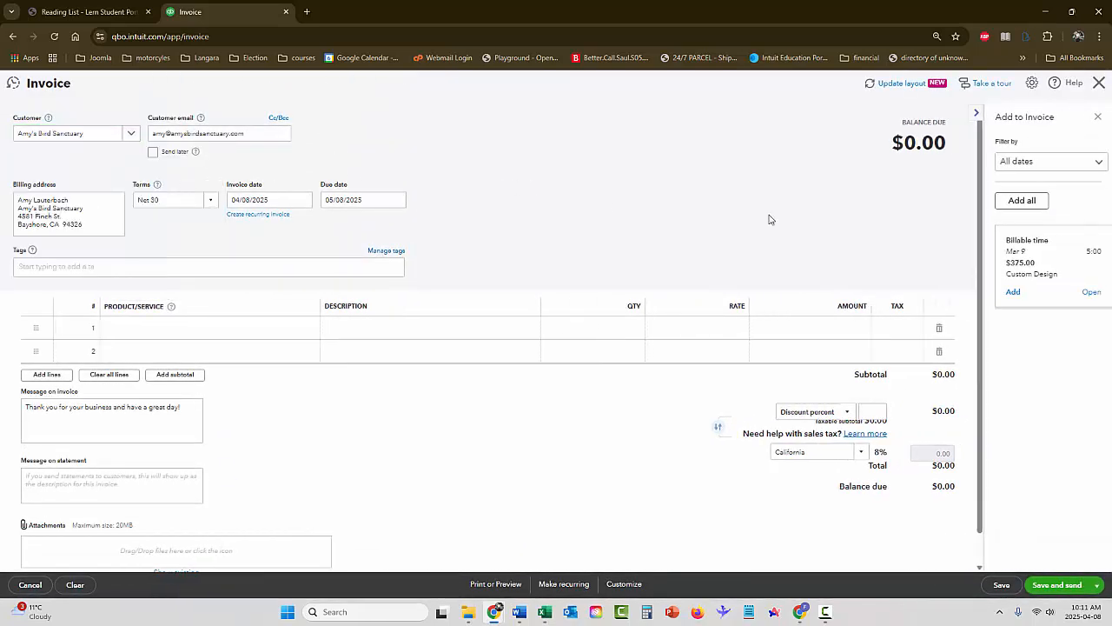
click(1099, 83)
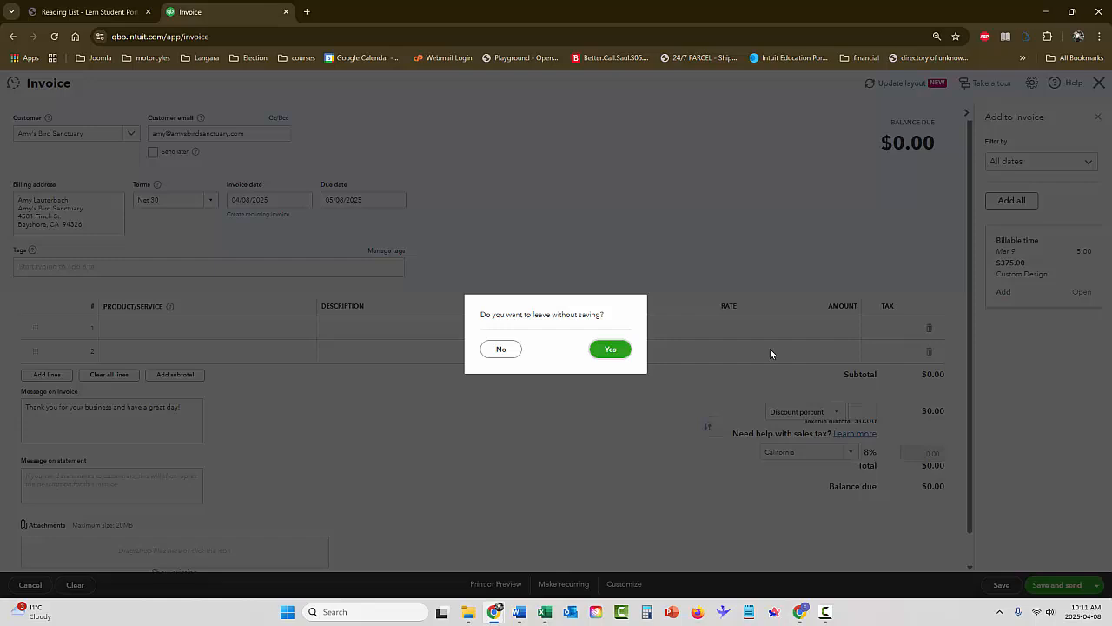
click(627, 353)
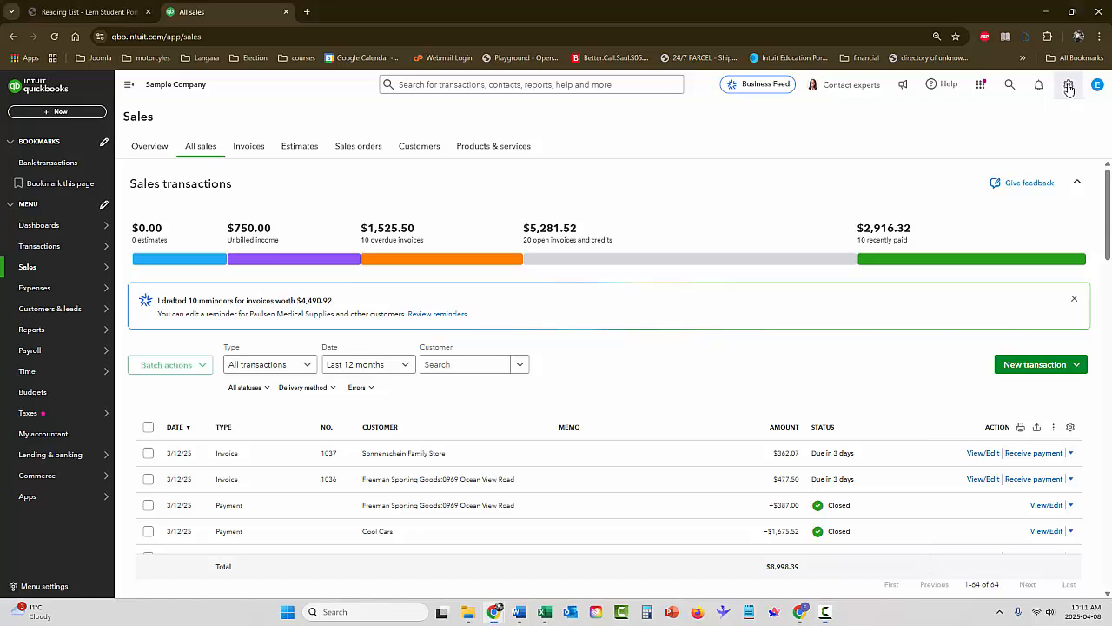
Open the Products and Services list and view the available types for a new item without creating one
click(1069, 87)
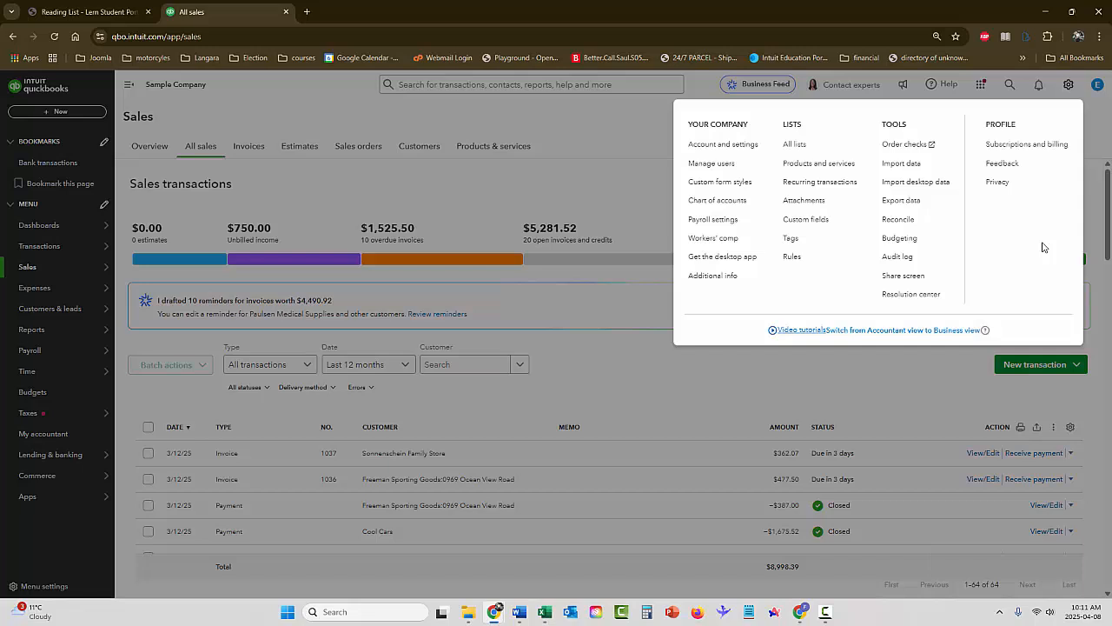
click(808, 165)
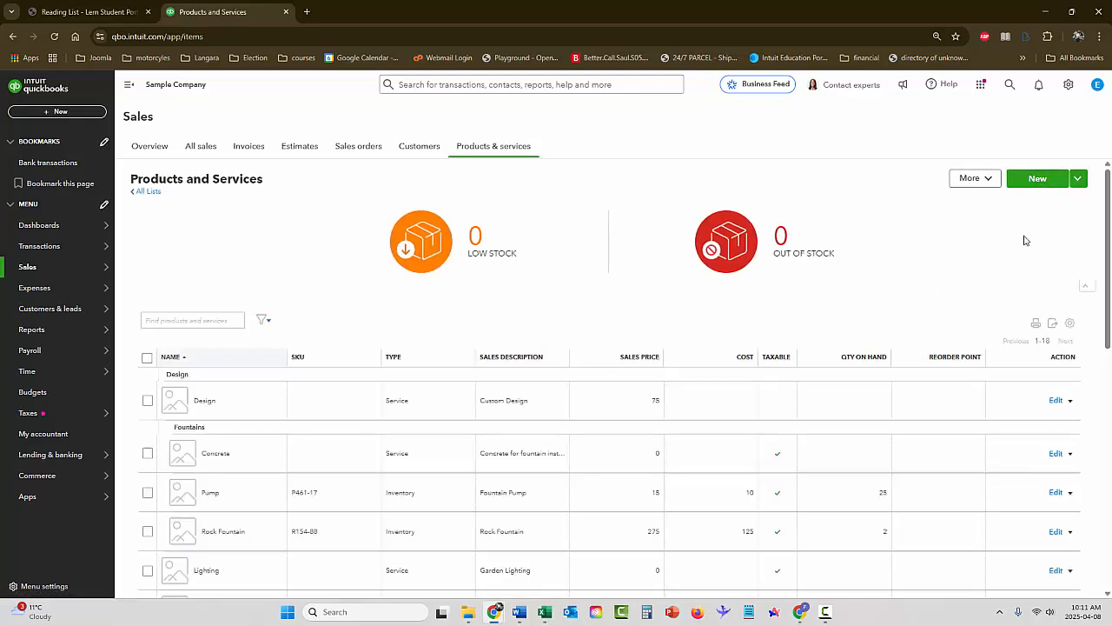
click(1038, 179)
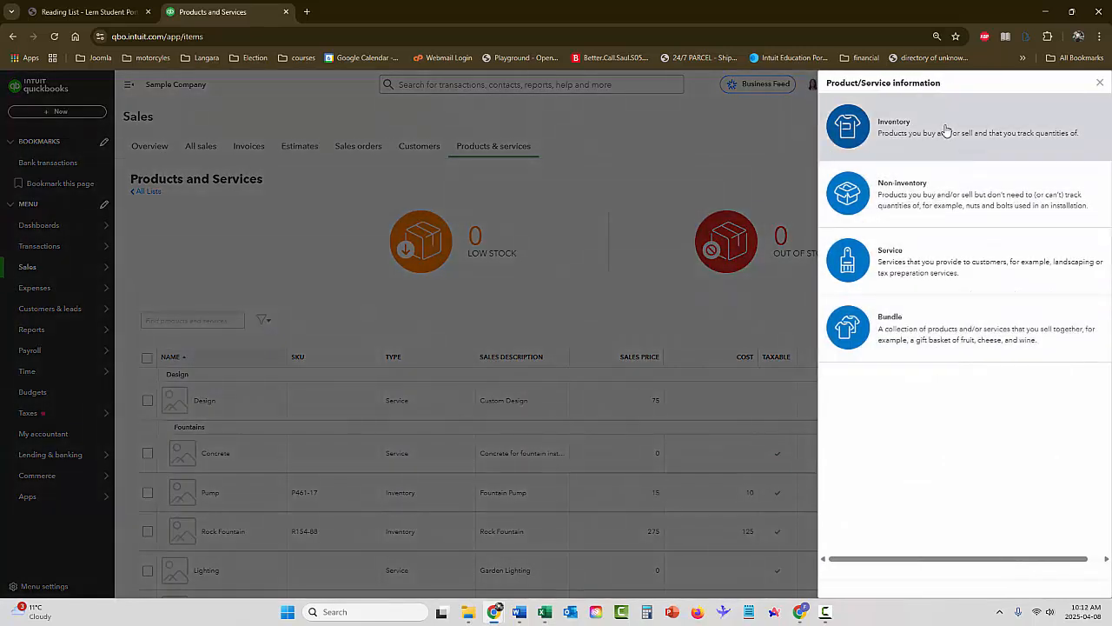
click(1100, 82)
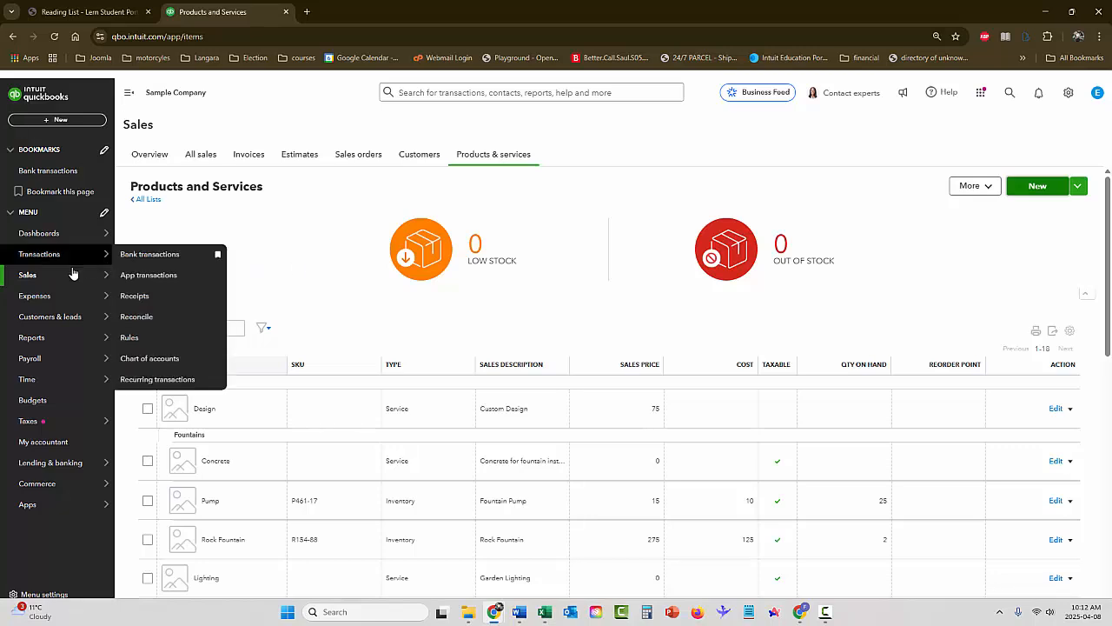
mouse_move(60, 278)
click(175, 401)
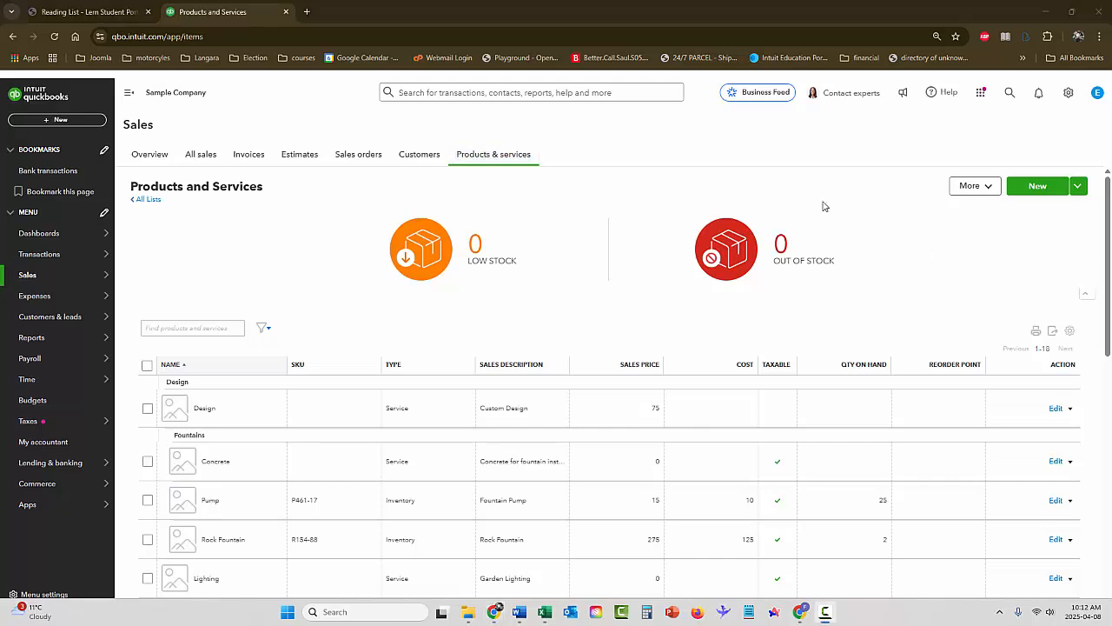
Open the company's chart of accounts and look through the account list
click(1068, 96)
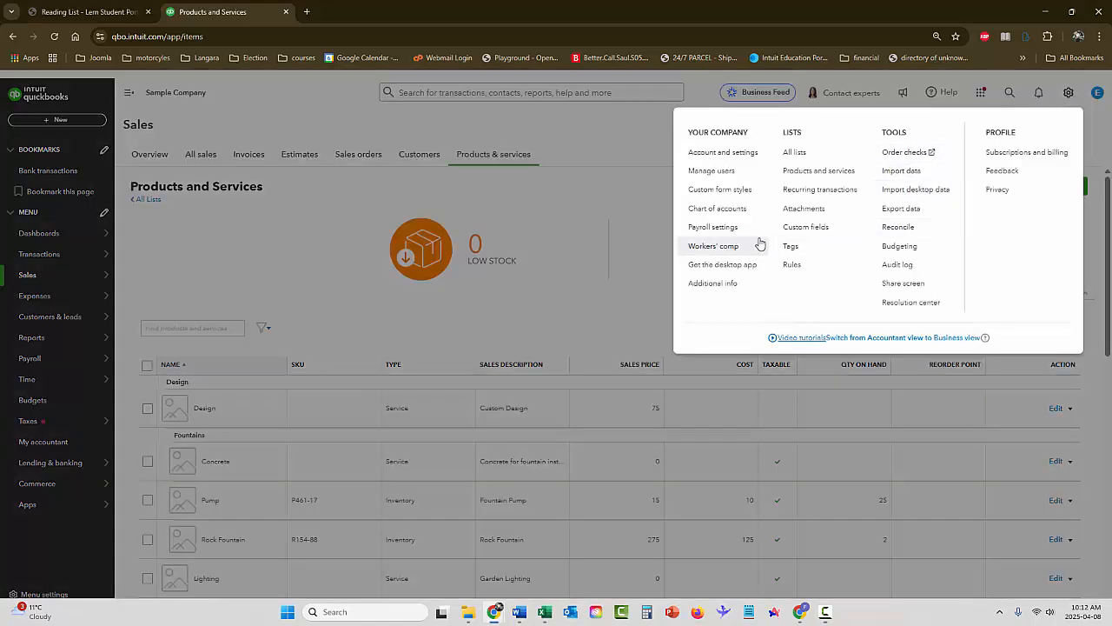
click(701, 211)
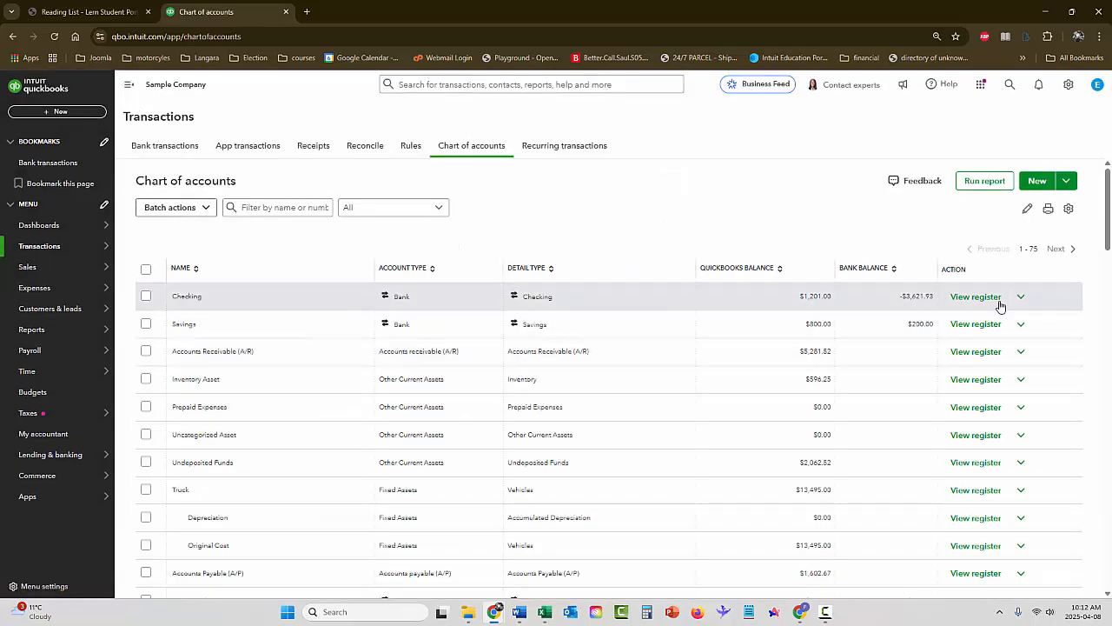
mouse_move(1107, 216)
mouse_down()
mouse_move(1107, 561)
mouse_move(1107, 209)
mouse_up()
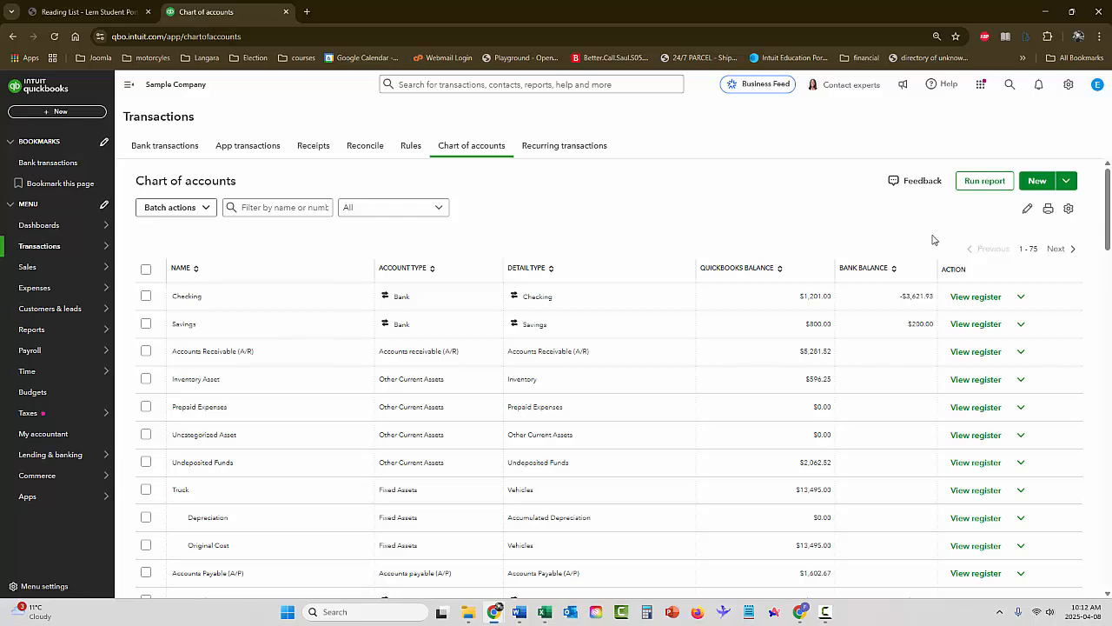
Start a new account named Chase Checking with account type Bank and detail type Checking
click(1039, 181)
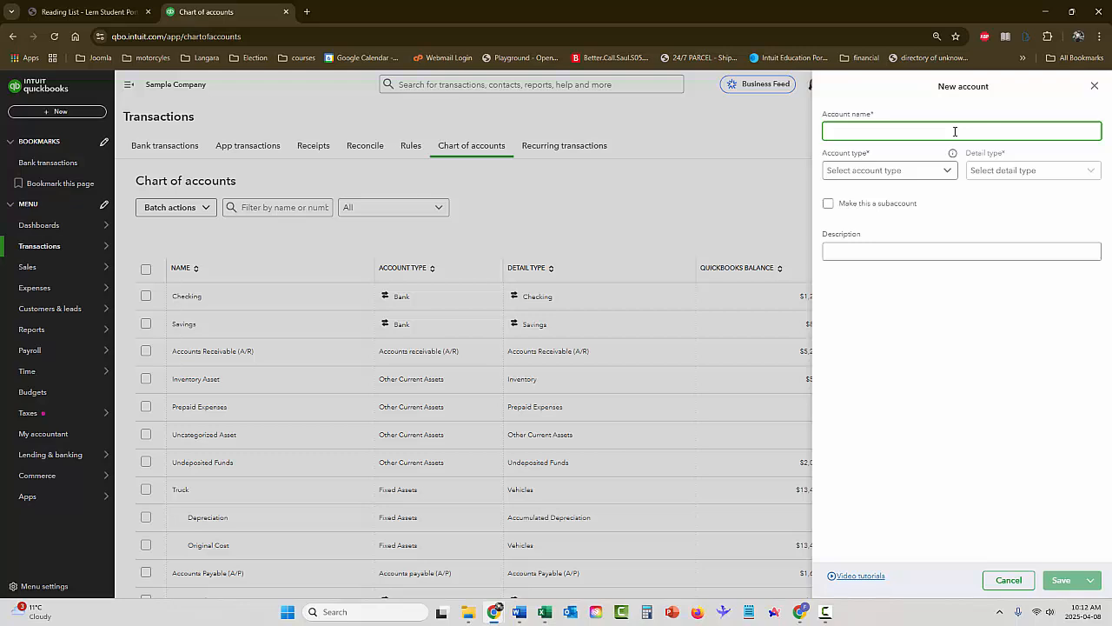
text(Chase Checking)
click(891, 170)
click(865, 235)
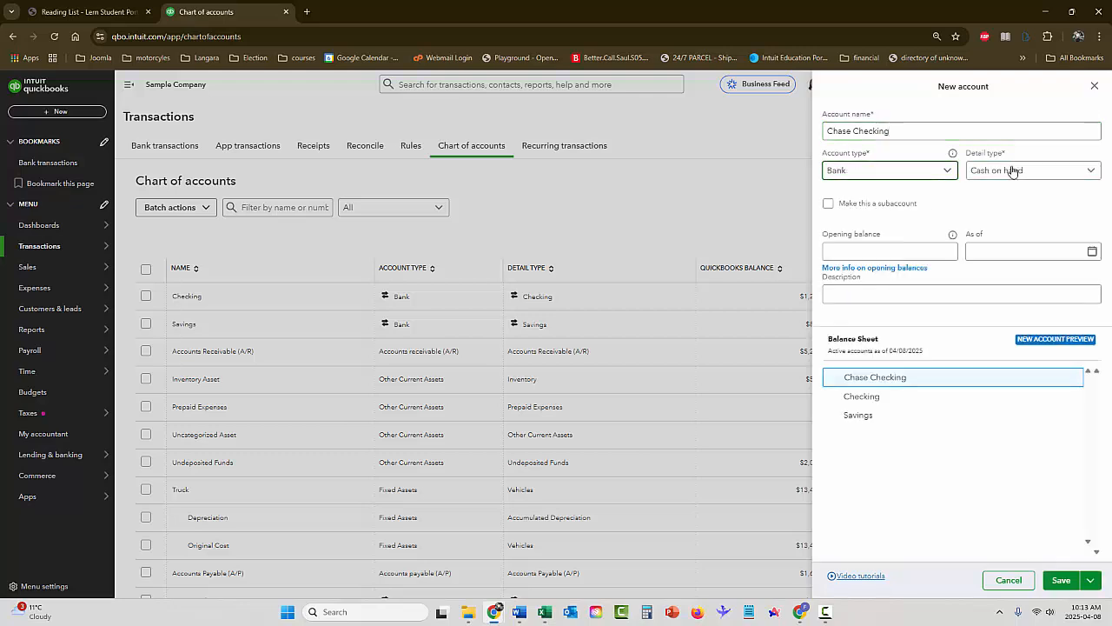
click(1013, 169)
click(1061, 210)
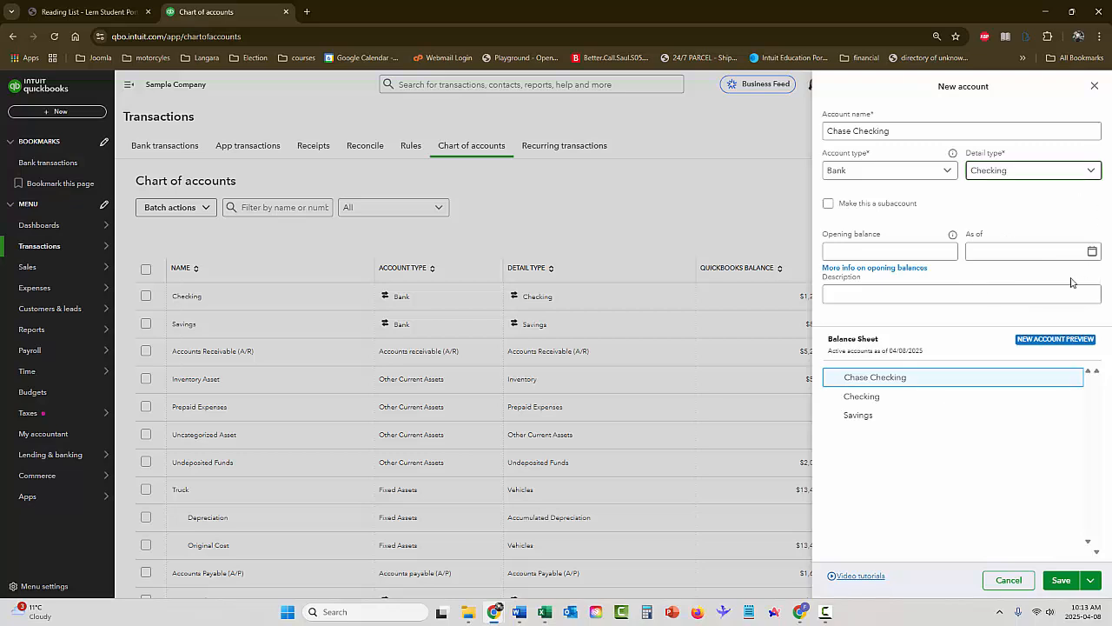
Enter "Chase Checking Account" as the new account's description and save the account
click(886, 291)
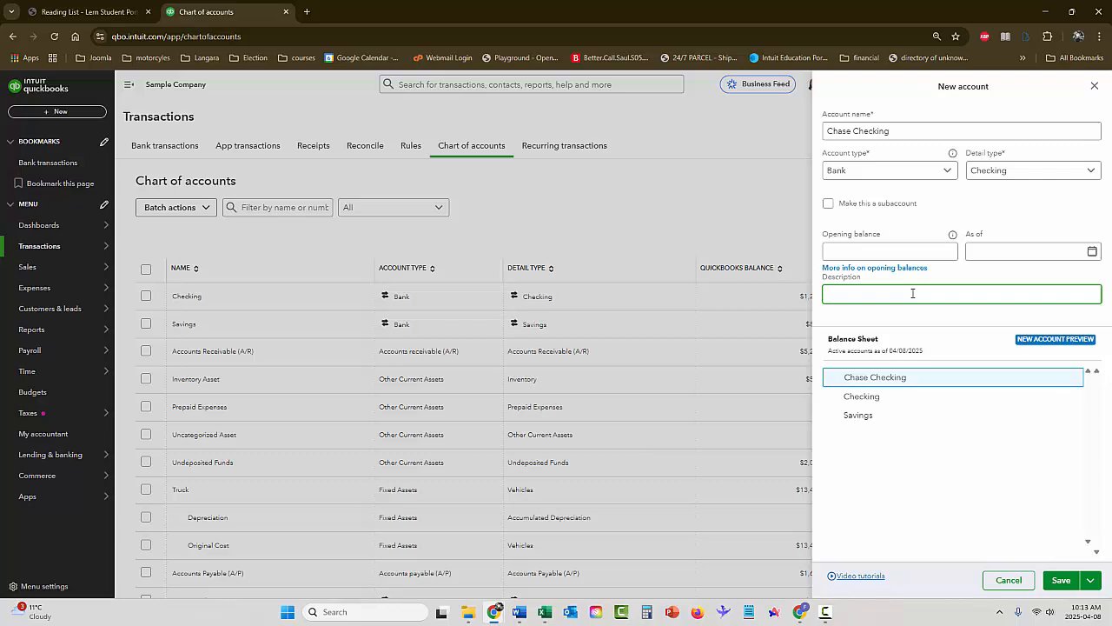
text(Chase Checking Account)
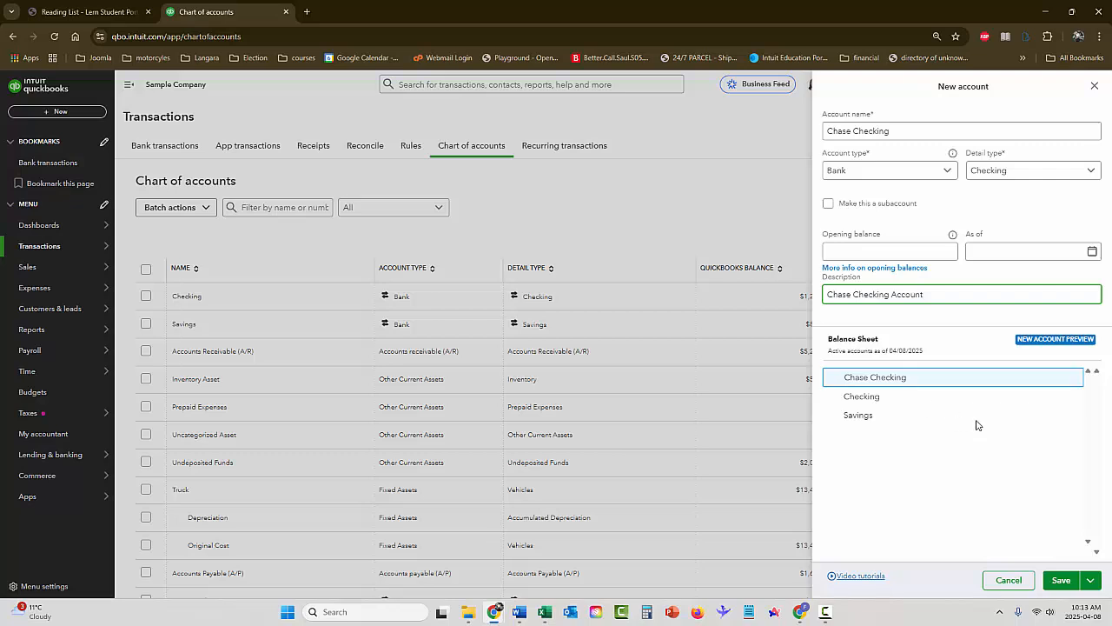
click(1061, 581)
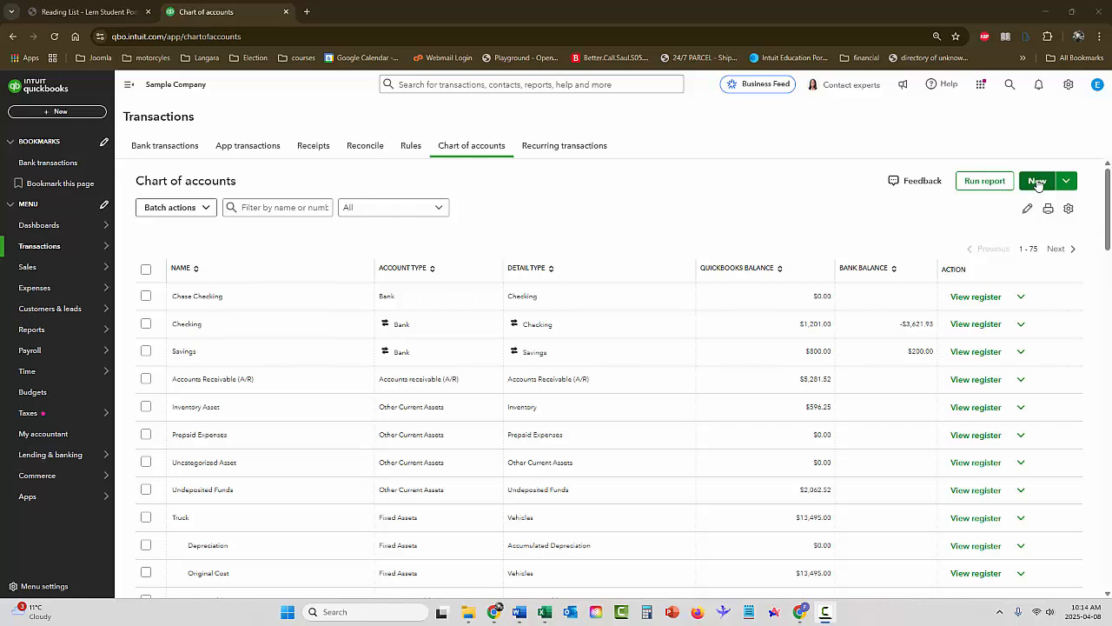
Start a new account named Trade Publications in the chart of accounts with account type Expenses
click(1037, 184)
click(939, 130)
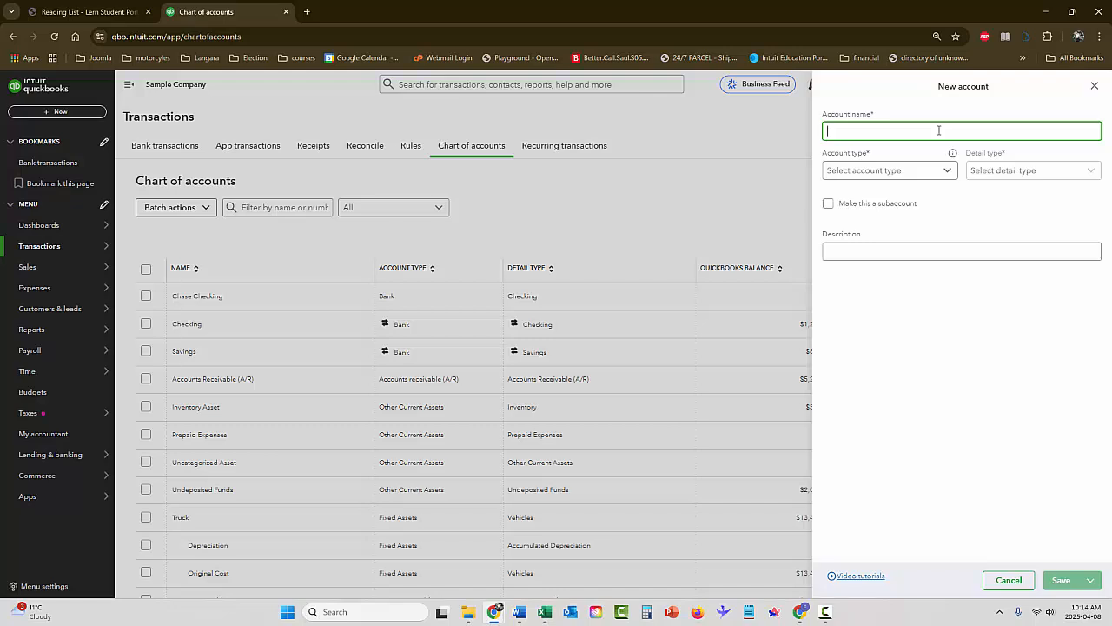
text(Trade Publications)
click(875, 171)
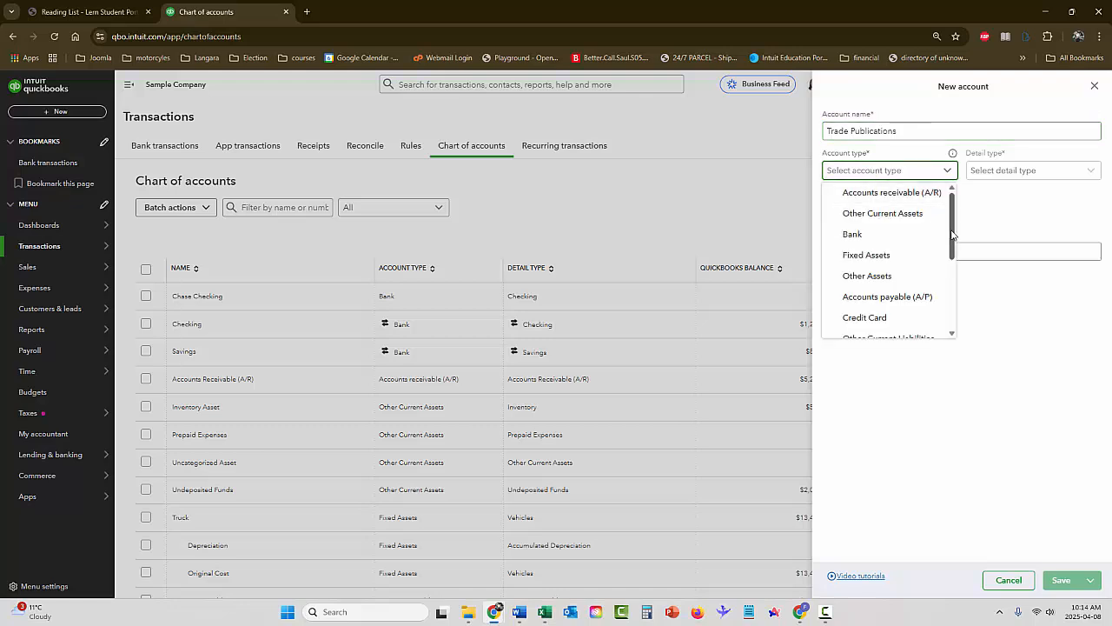
scroll(947, 297, down, 3)
scroll(947, 296, down, 1)
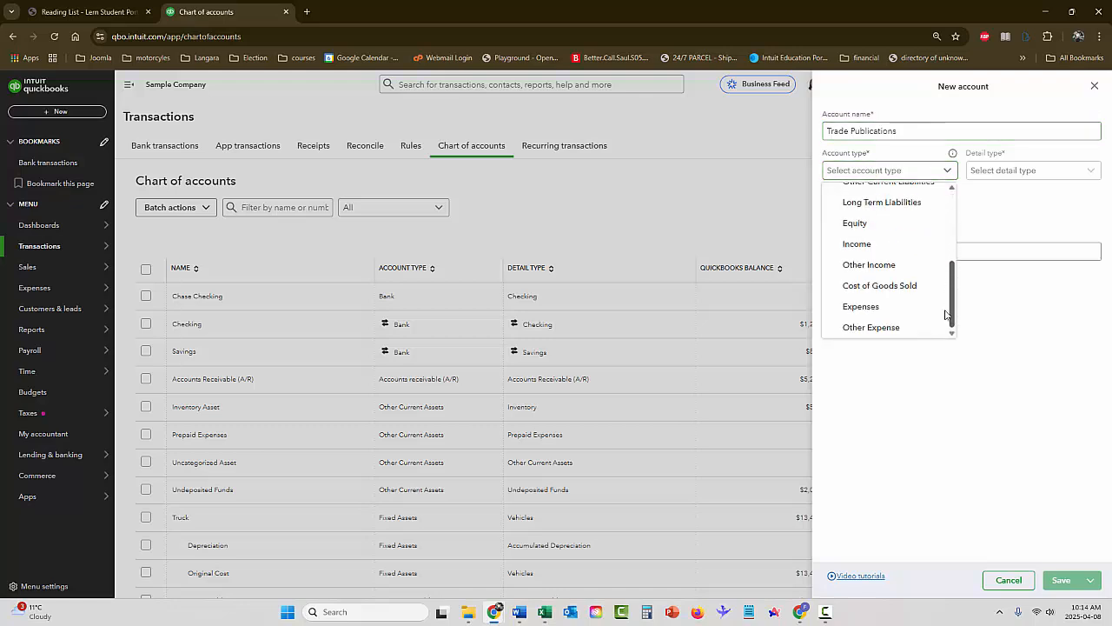
click(875, 315)
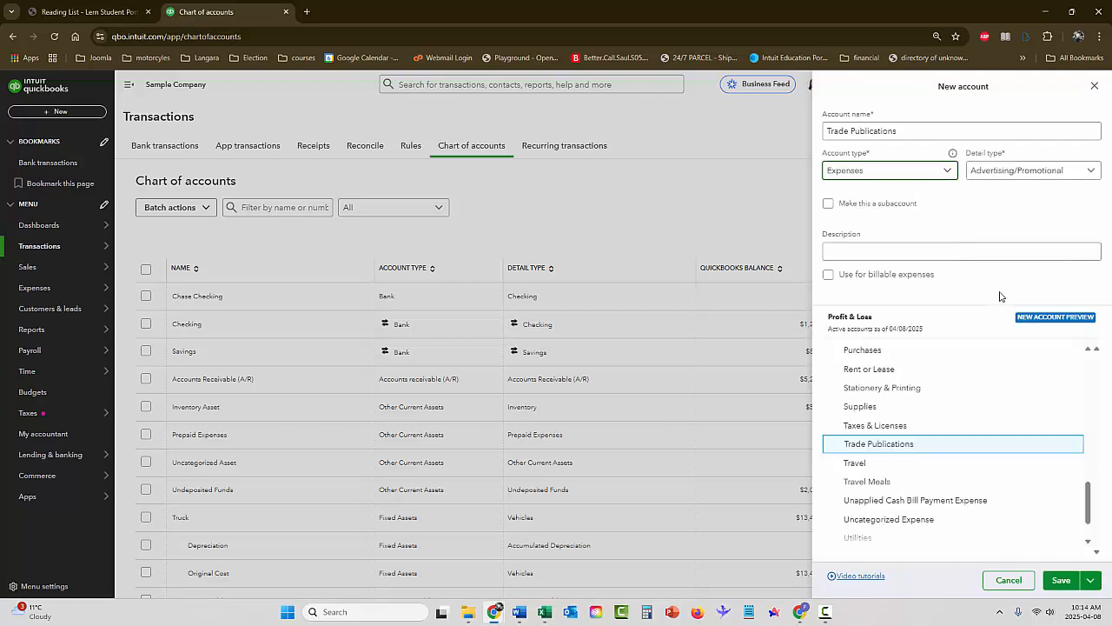
Set the new account's detail type to Dues & subscriptions, enter "Trade Publications" as its description and save it
click(988, 178)
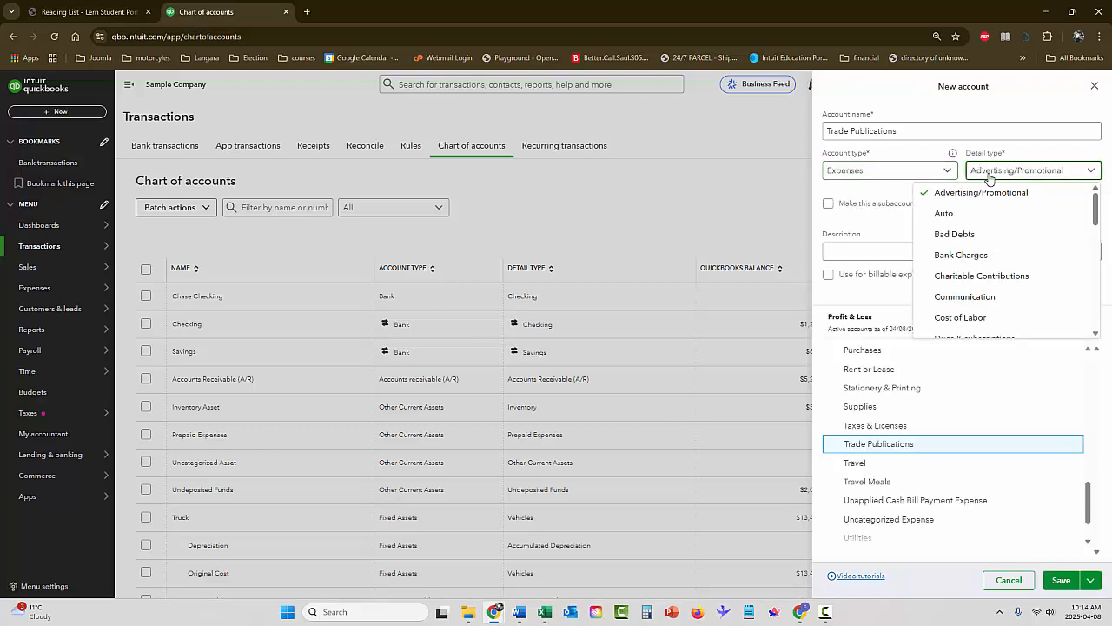
scroll(1096, 216, down, 2)
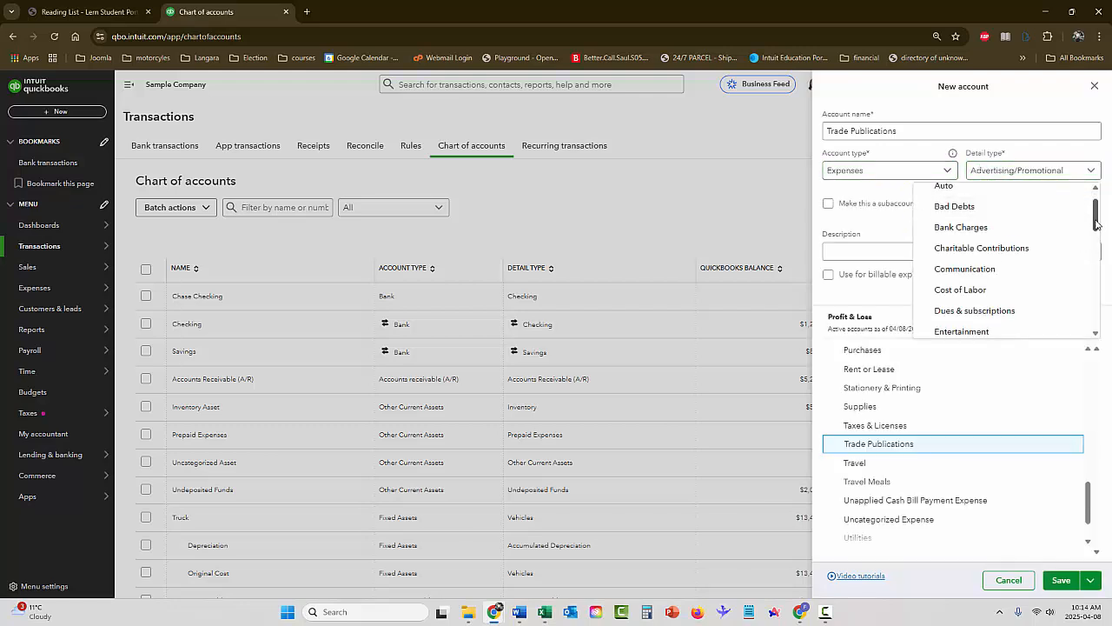
click(925, 268)
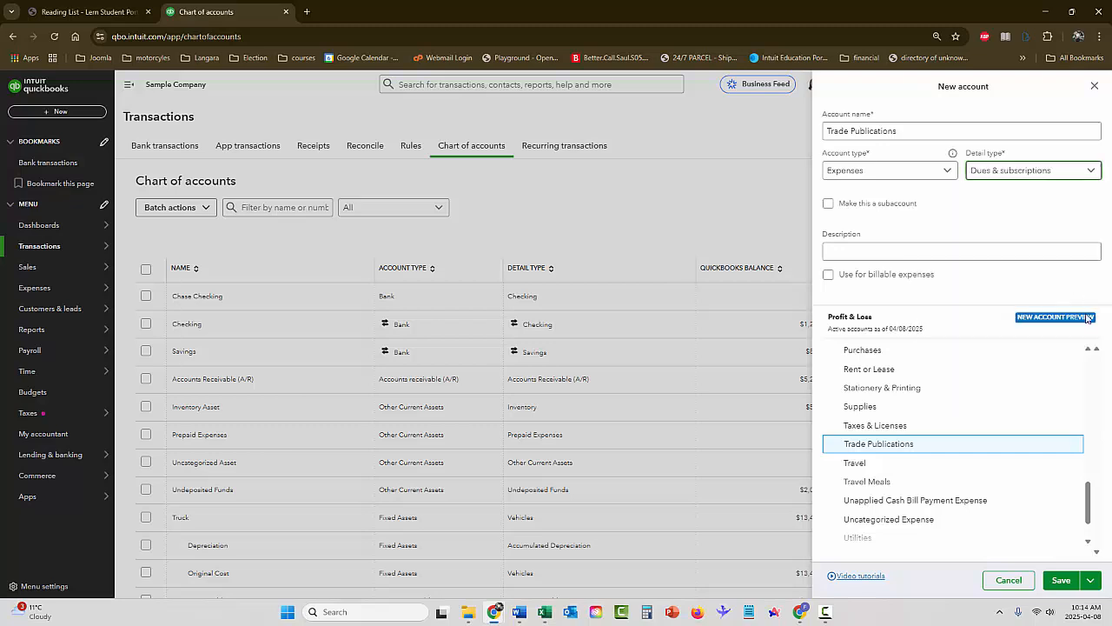
click(884, 250)
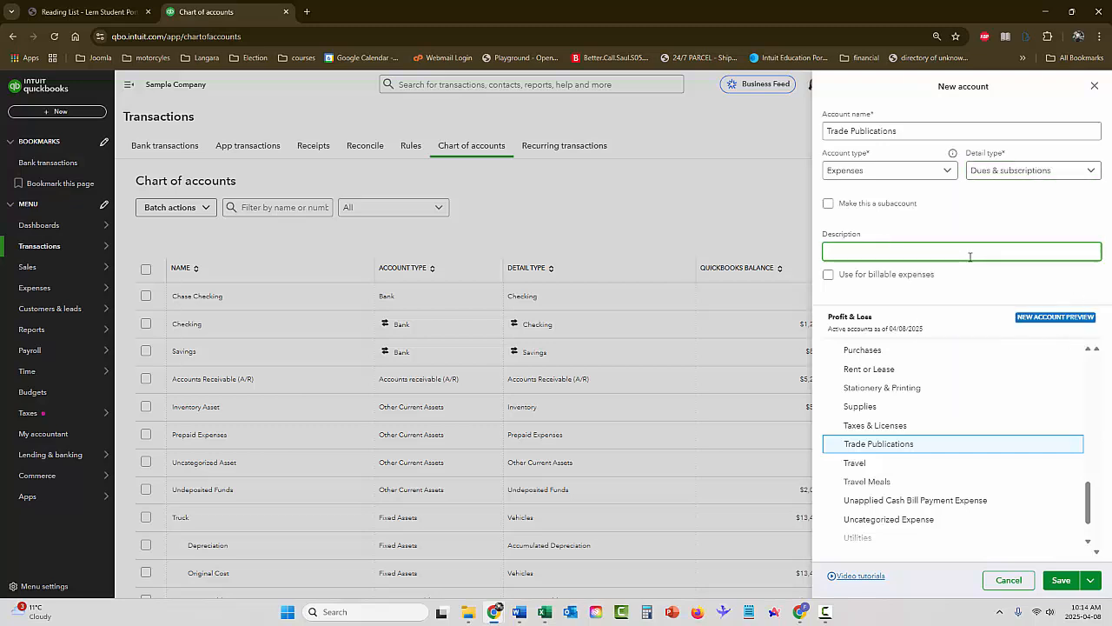
text(Trade Publicatoions)
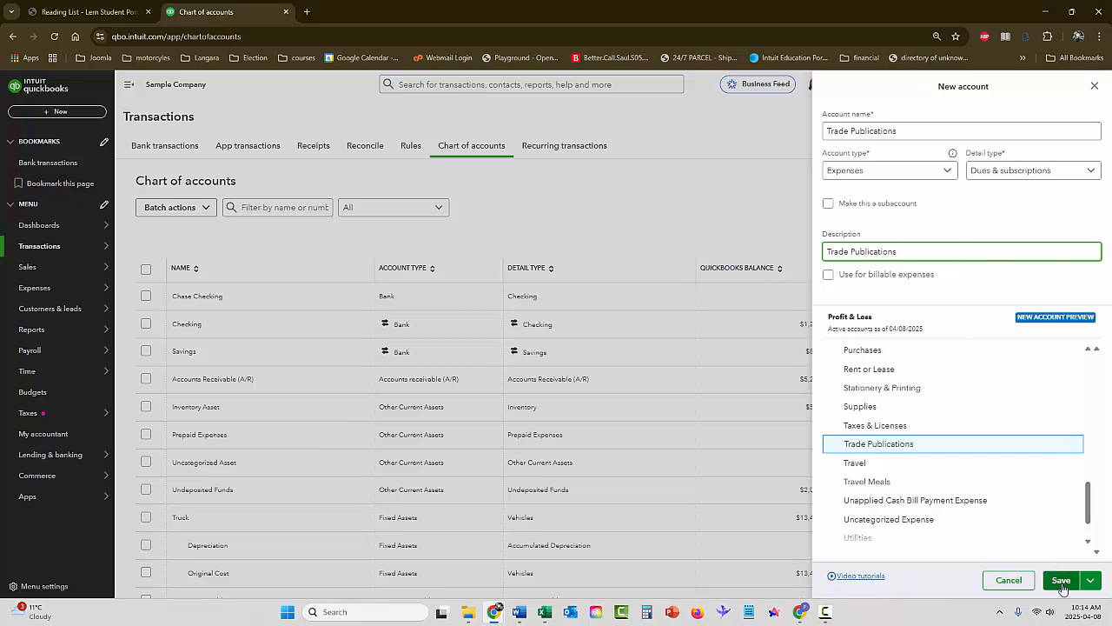
click(1062, 588)
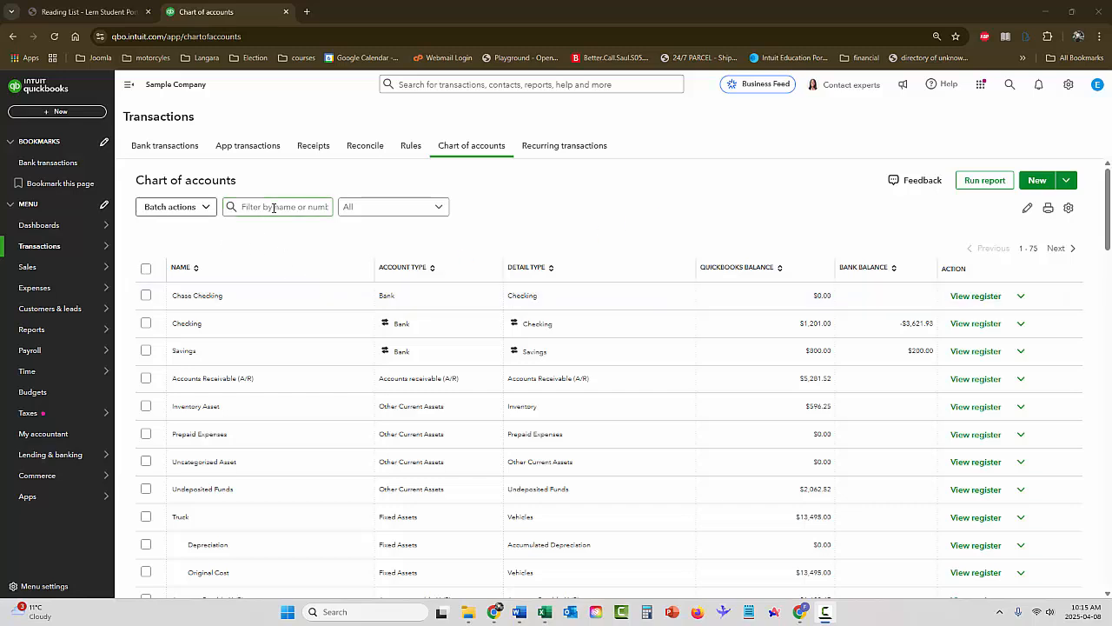
Filter the chart of accounts by "penal" to find the Penalties & Settlements account
click(304, 207)
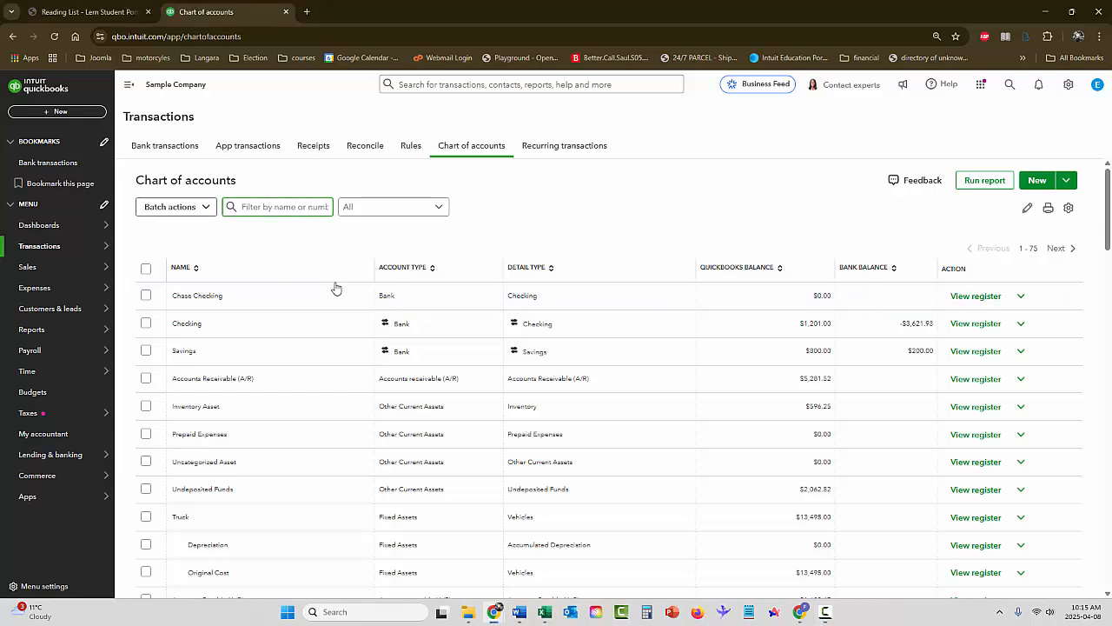
text(p)
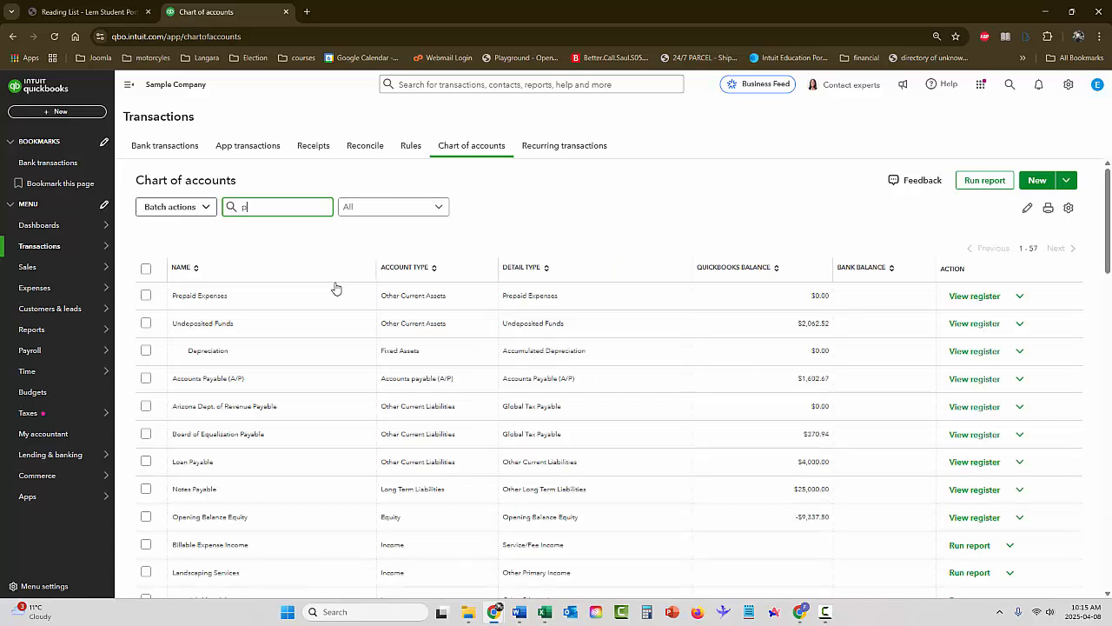
text(e)
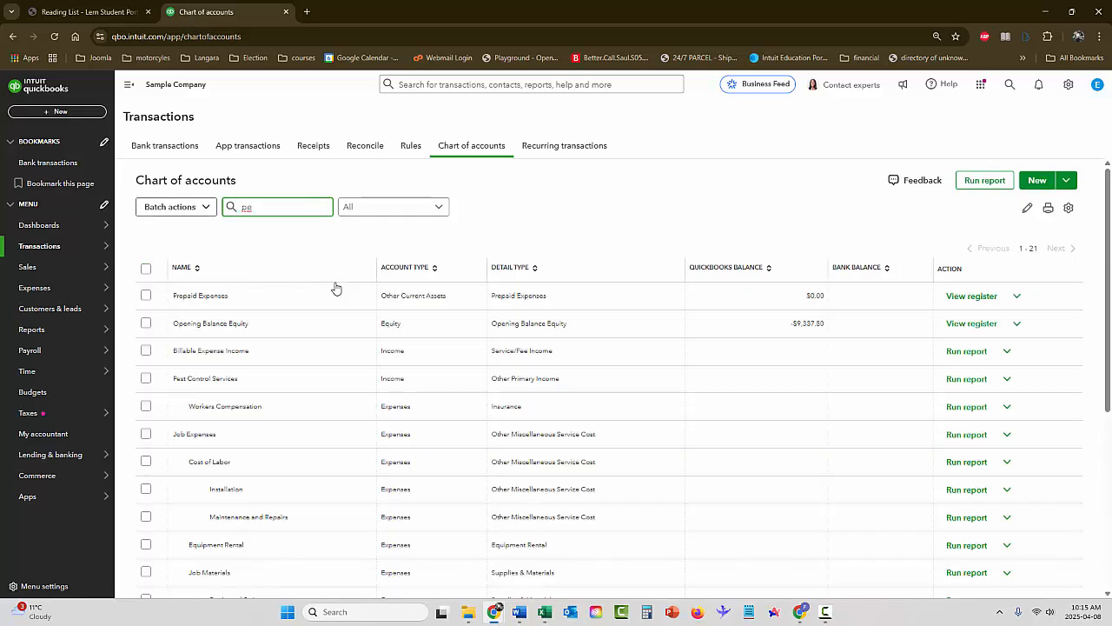
text(n)
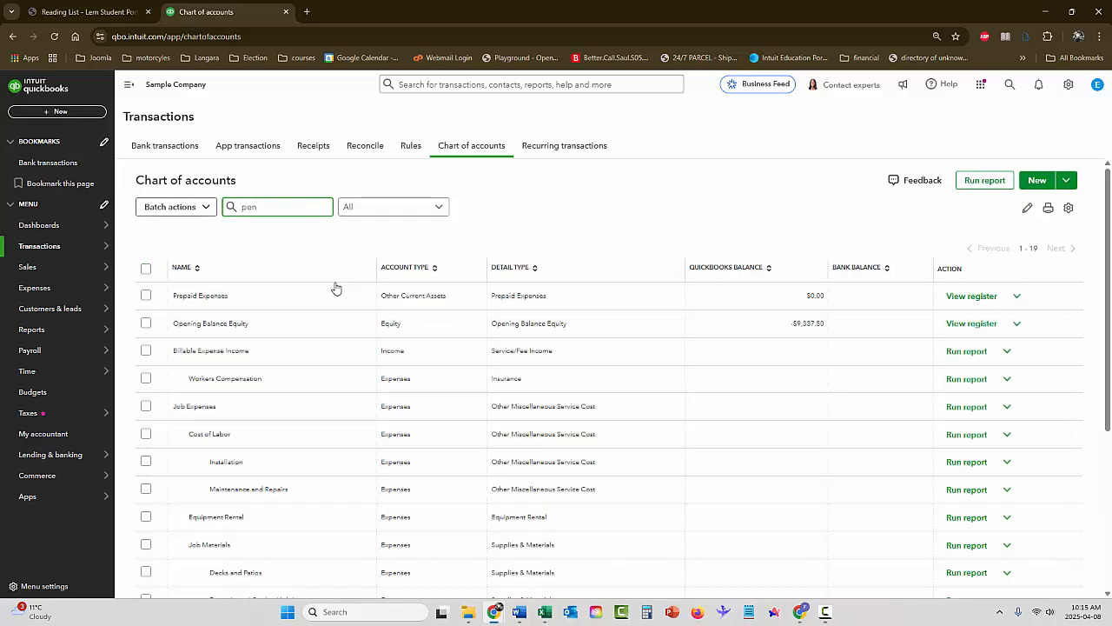
text(al)
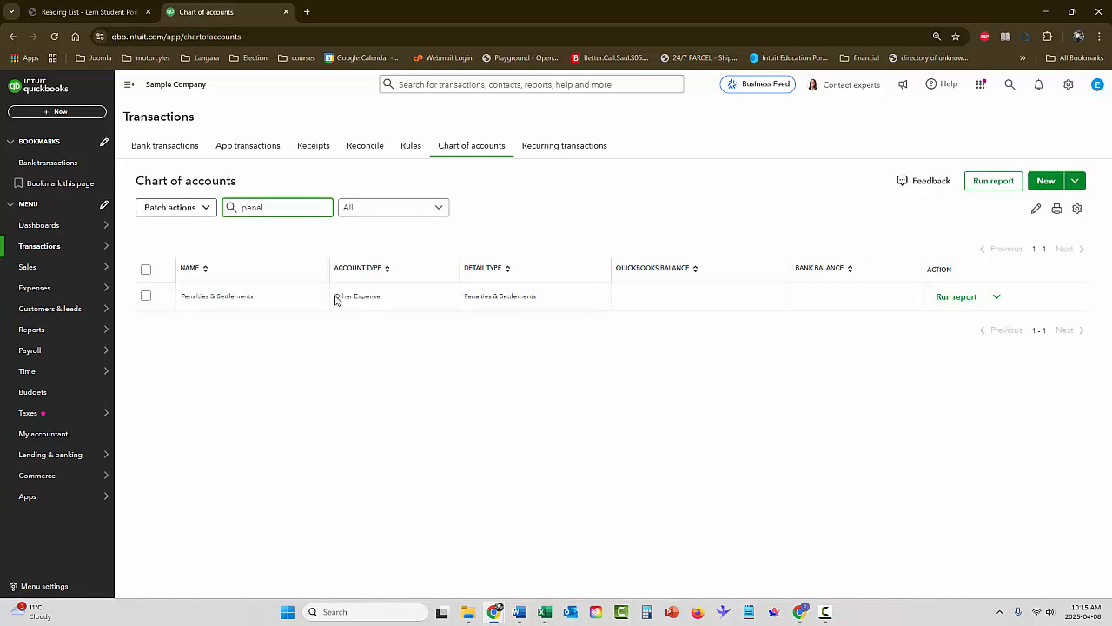
Select the Penalties & Settlements account and make it inactive, confirming the deactivation
click(146, 298)
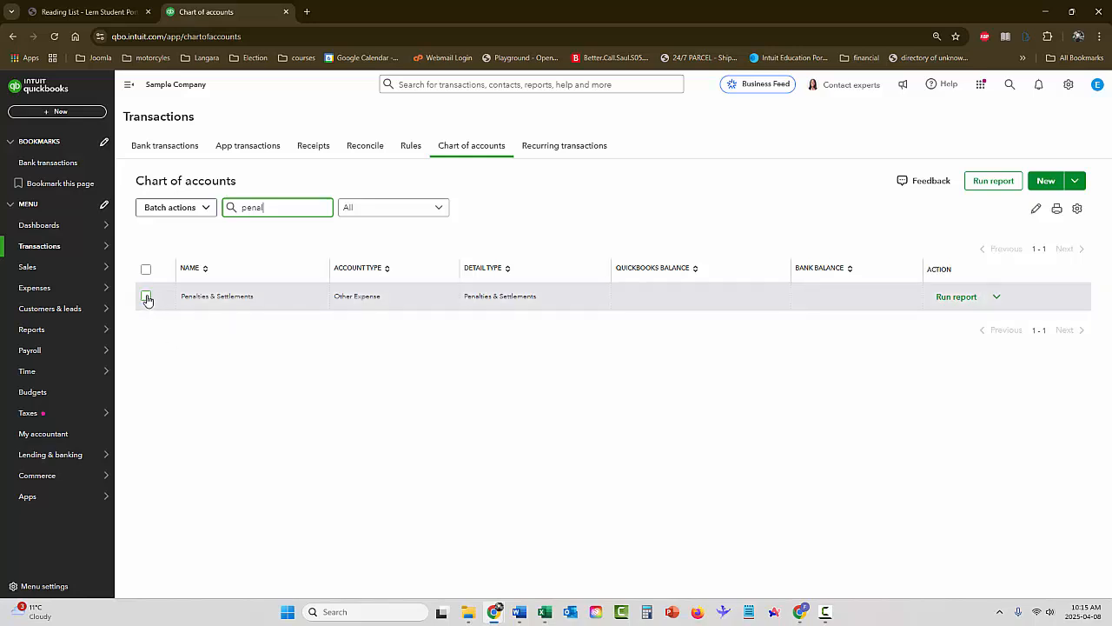
click(146, 297)
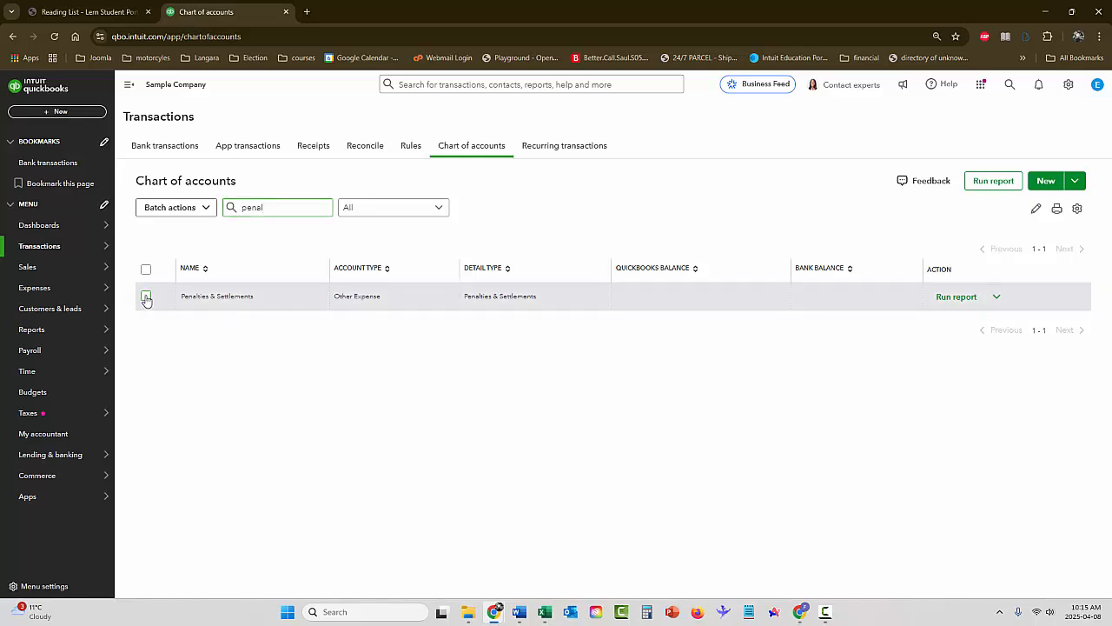
click(213, 211)
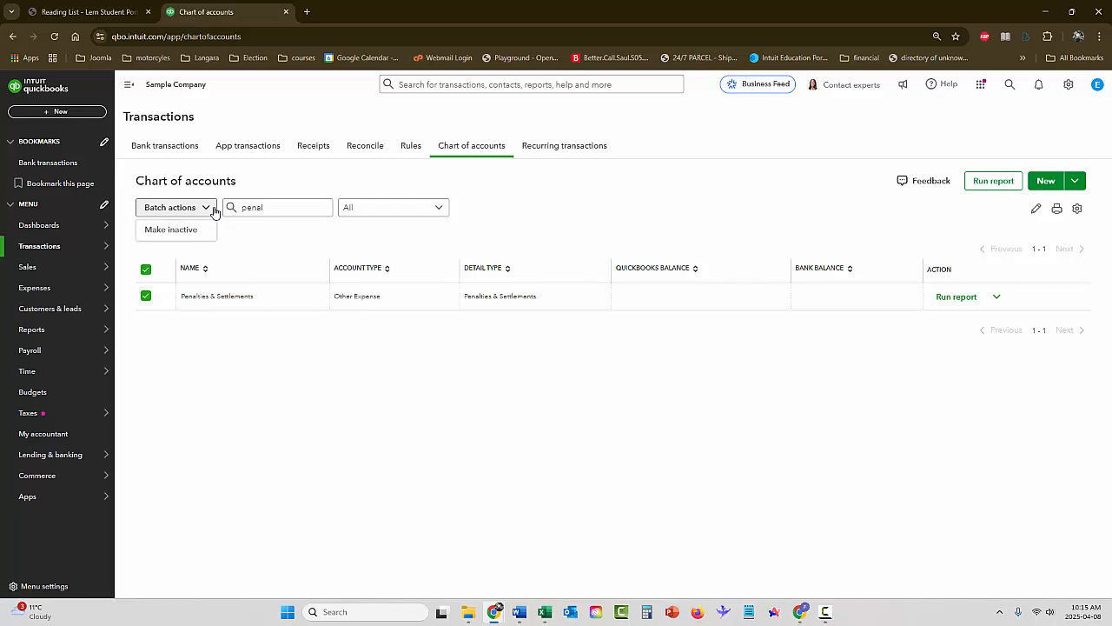
click(169, 231)
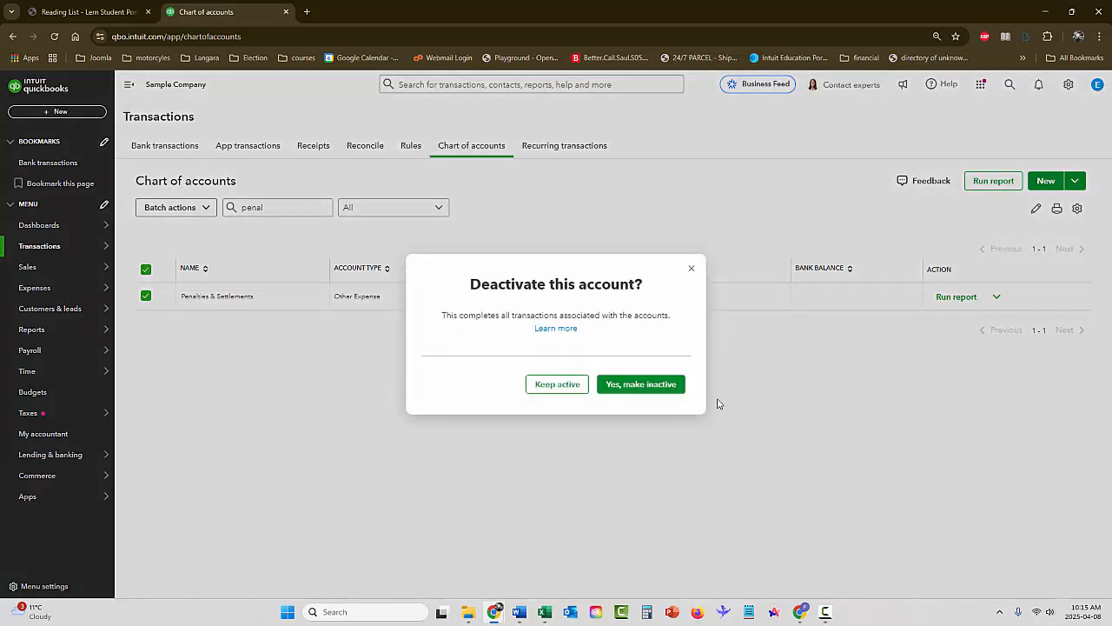
click(641, 386)
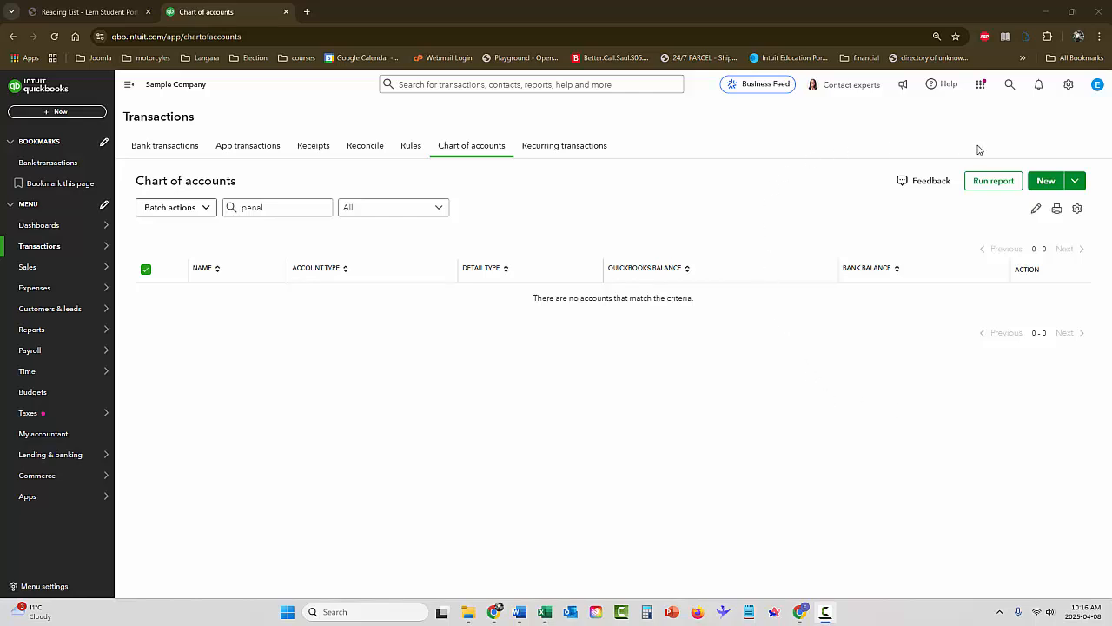
In the account and company settings, append a hyphen and the person's first name to the company name, save and close the settings
click(1069, 91)
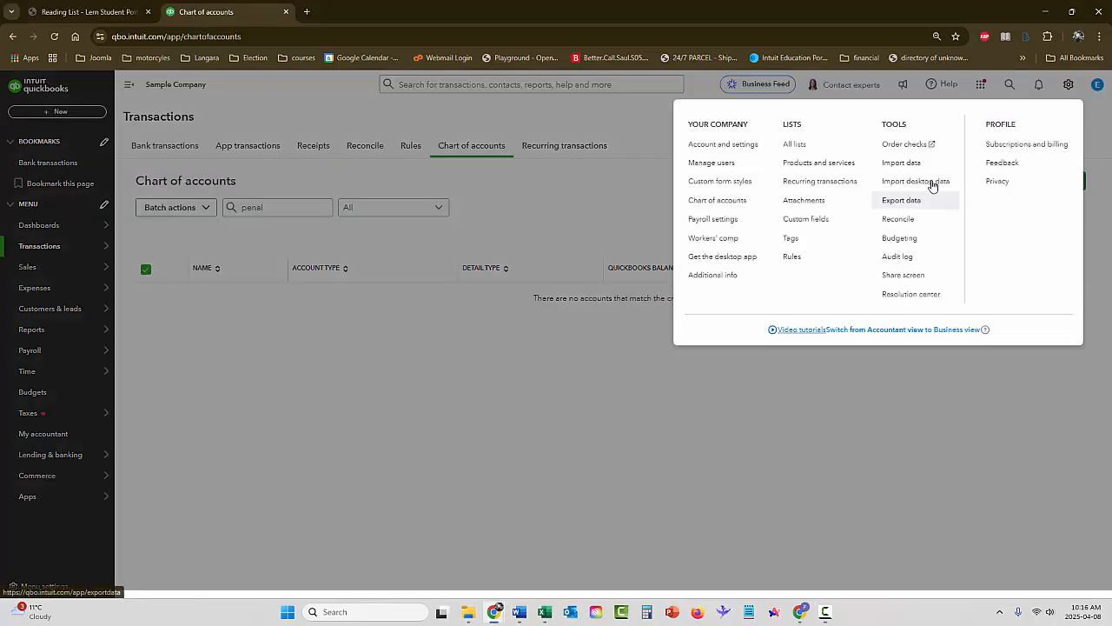
click(723, 147)
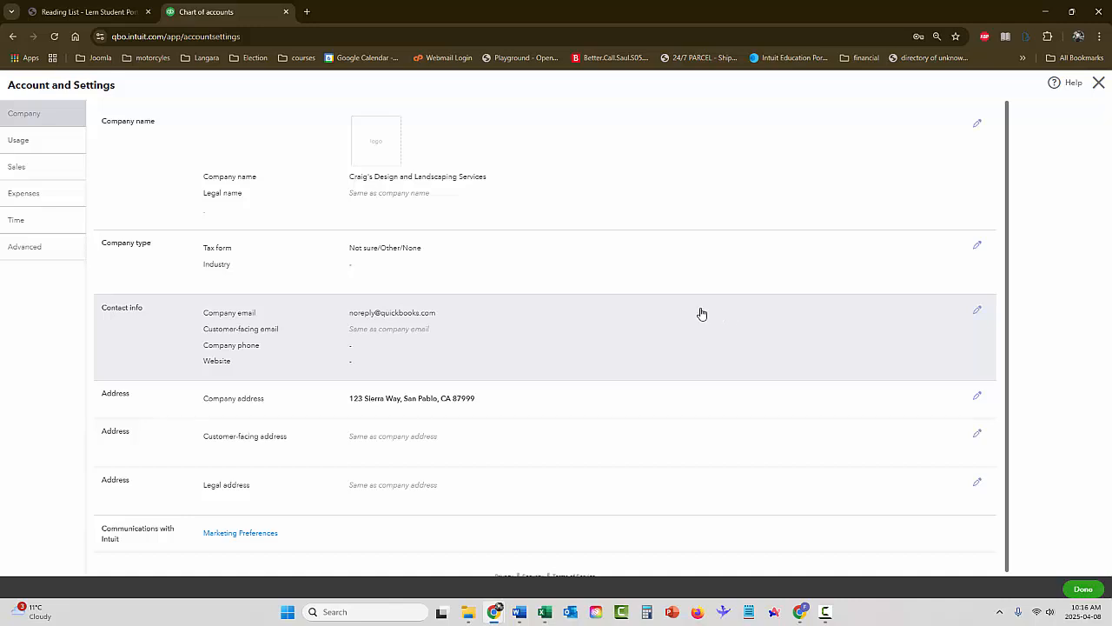
click(443, 179)
click(485, 185)
key(ctrl+a)
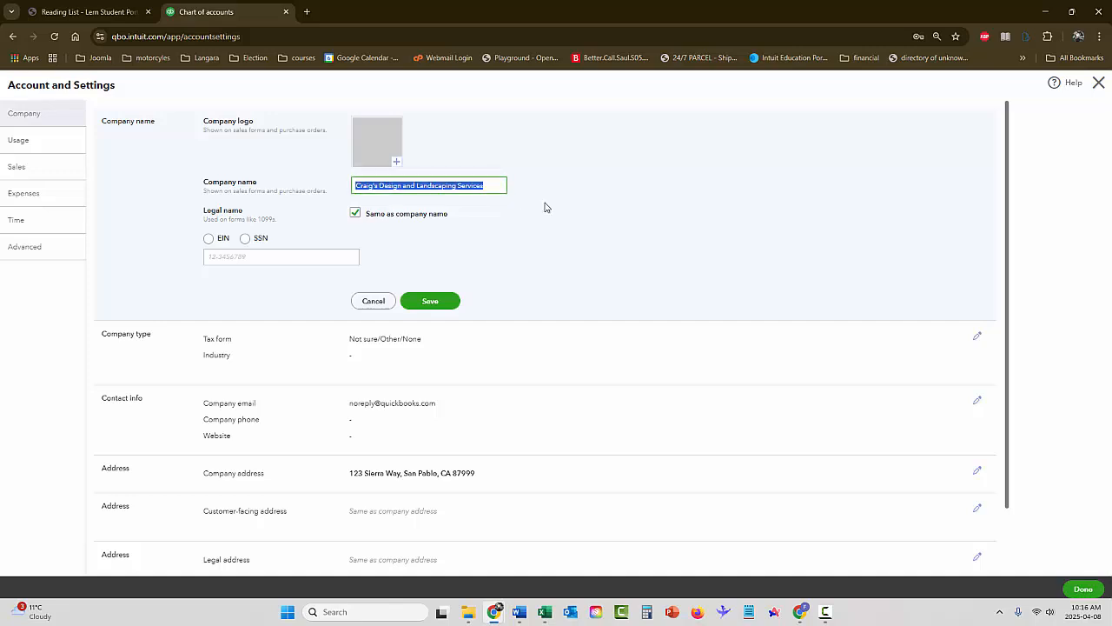
click(501, 185)
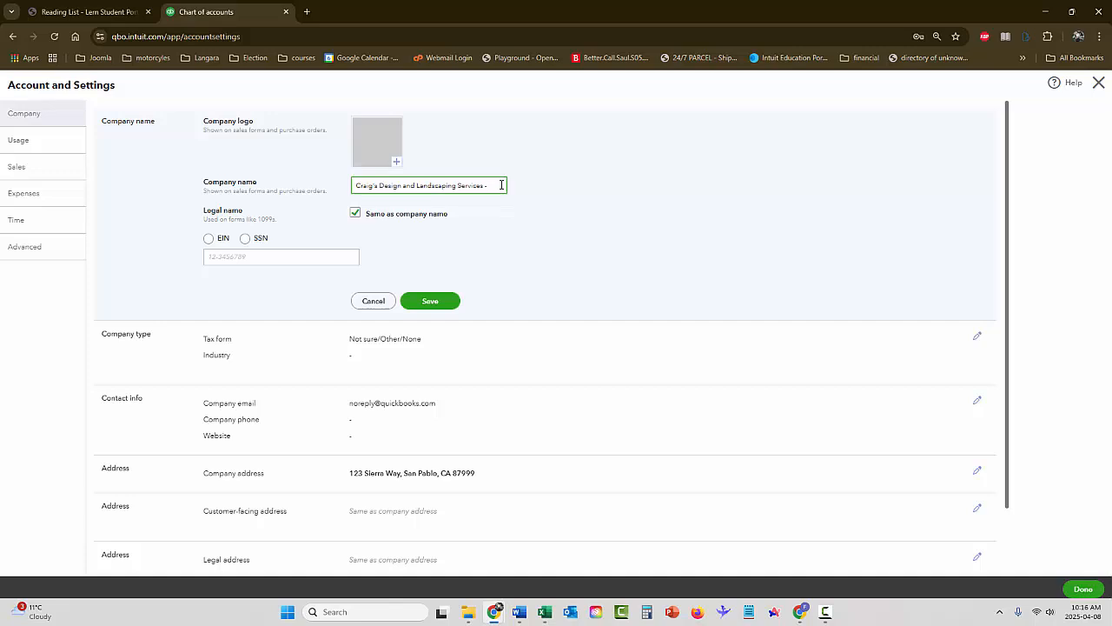
text(arcus)
click(428, 300)
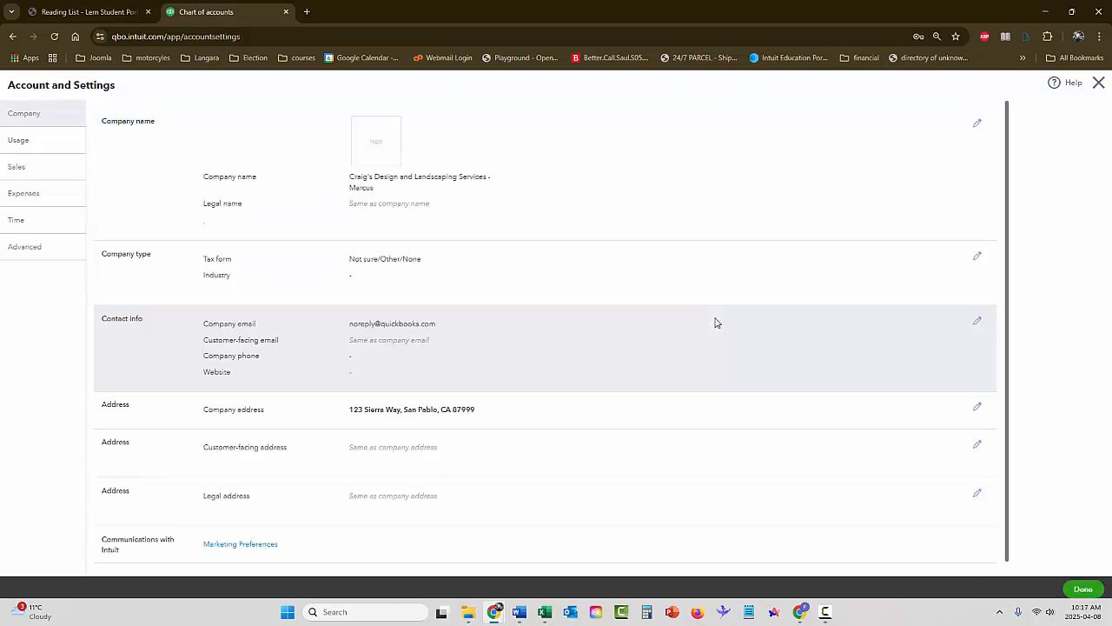
click(1080, 591)
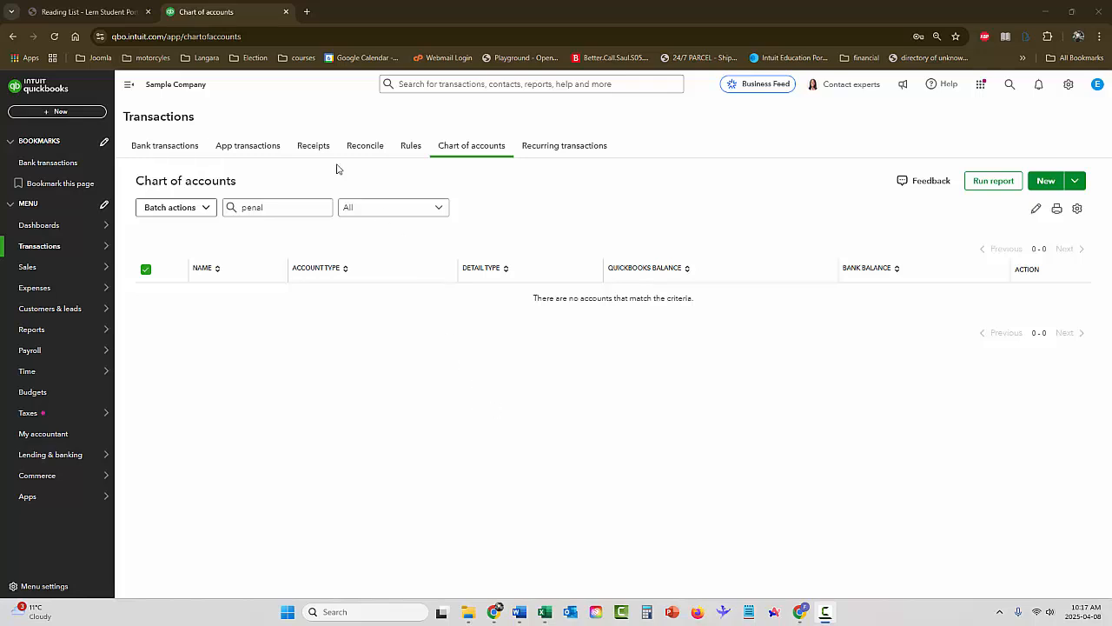
Create a new journal entry and enter a 5,000.00 debit to Chase Checking on its first line
click(54, 114)
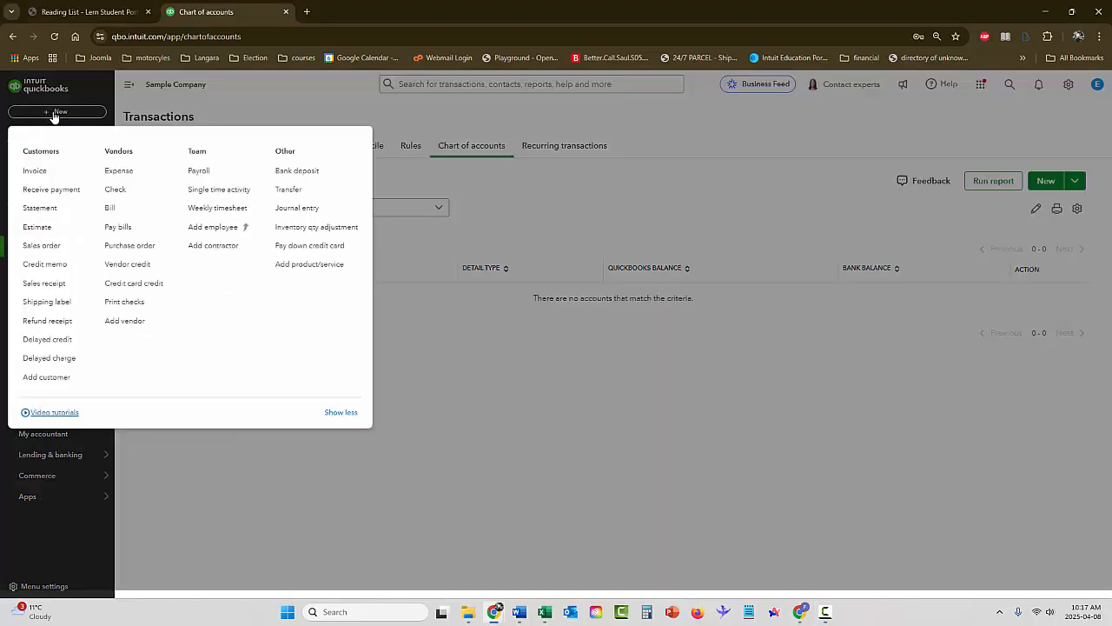
click(294, 209)
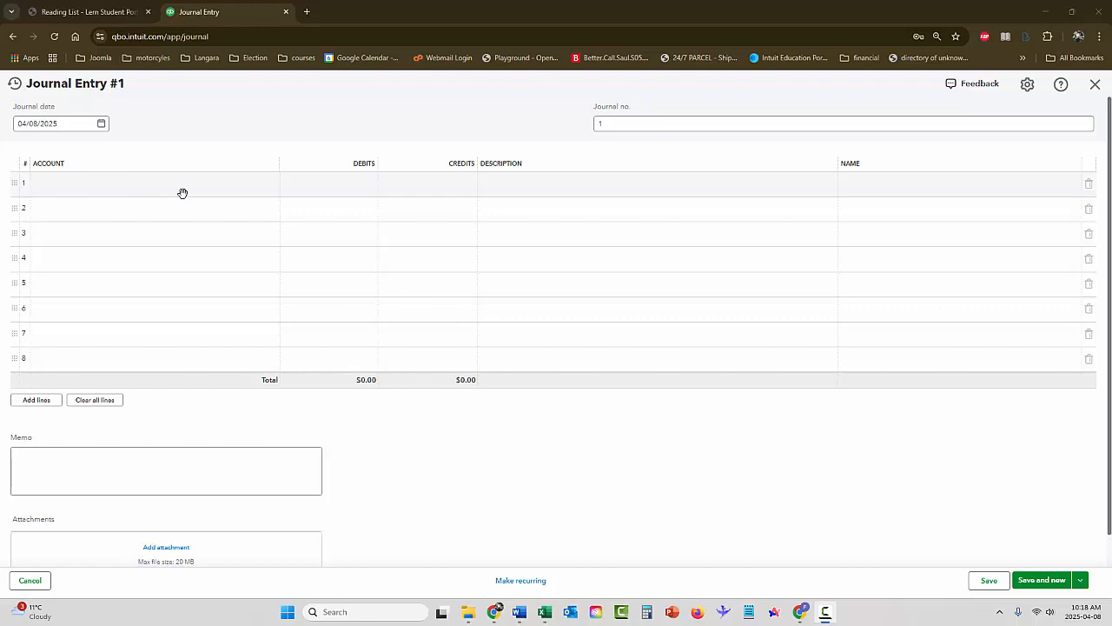
click(136, 186)
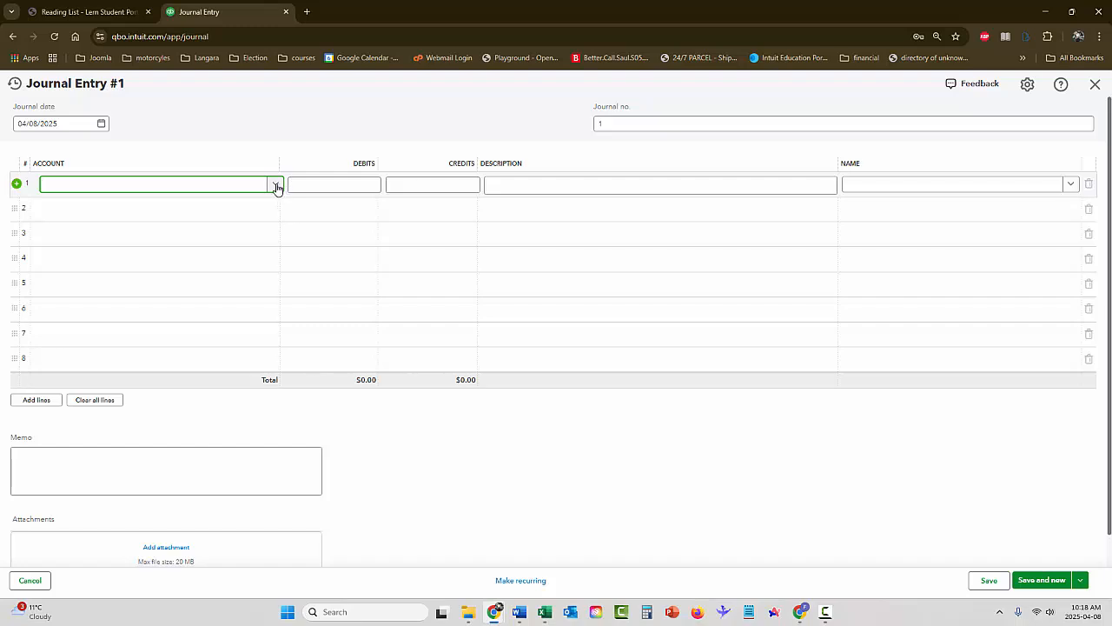
click(277, 186)
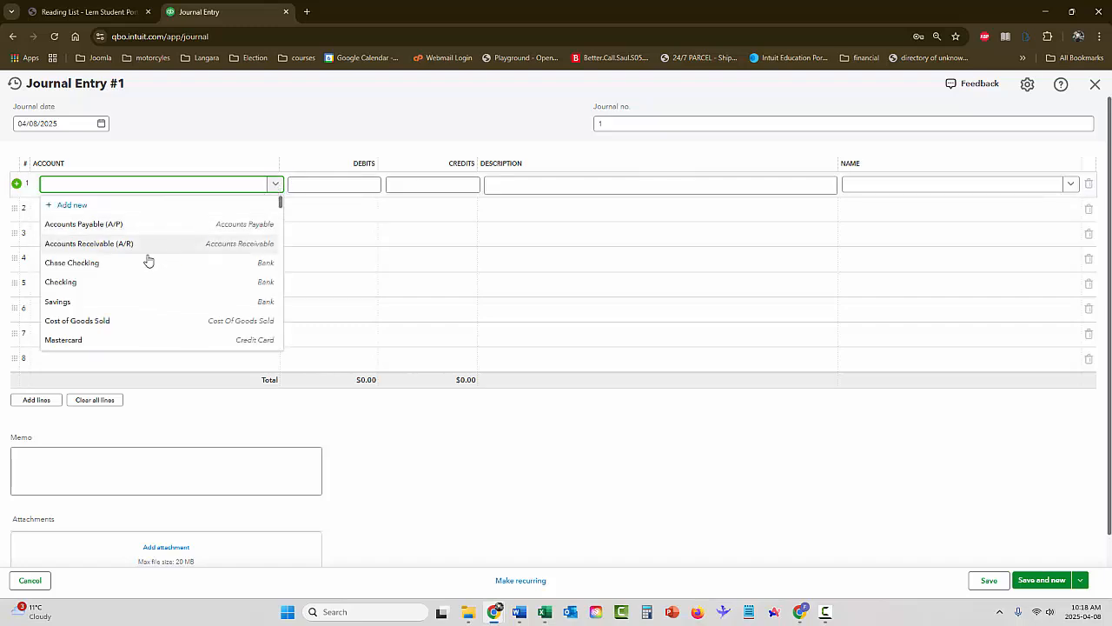
click(78, 268)
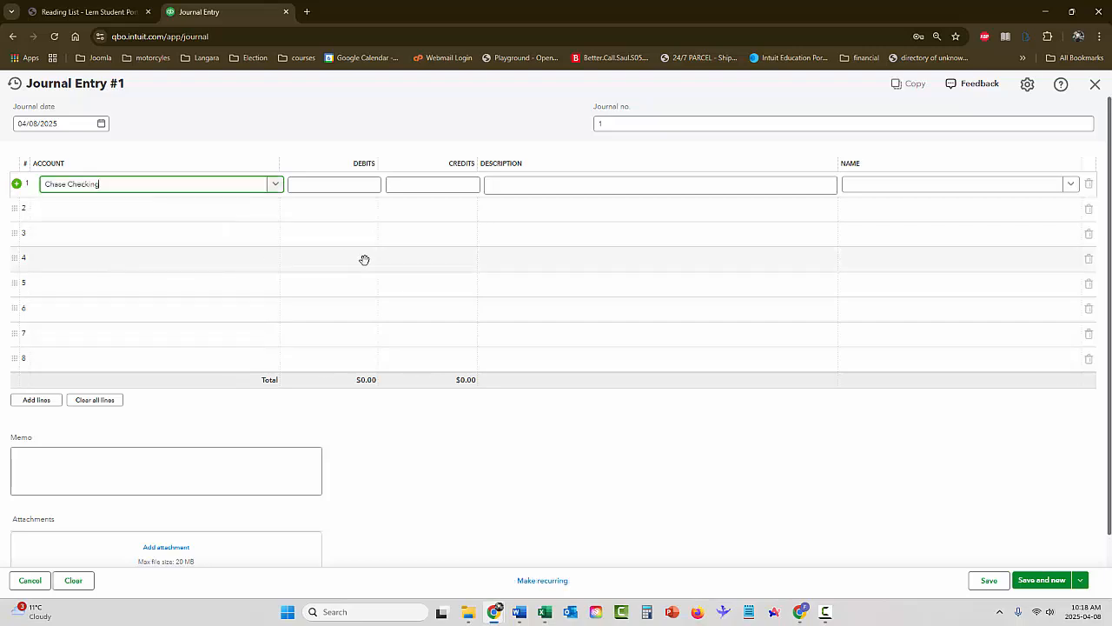
click(336, 189)
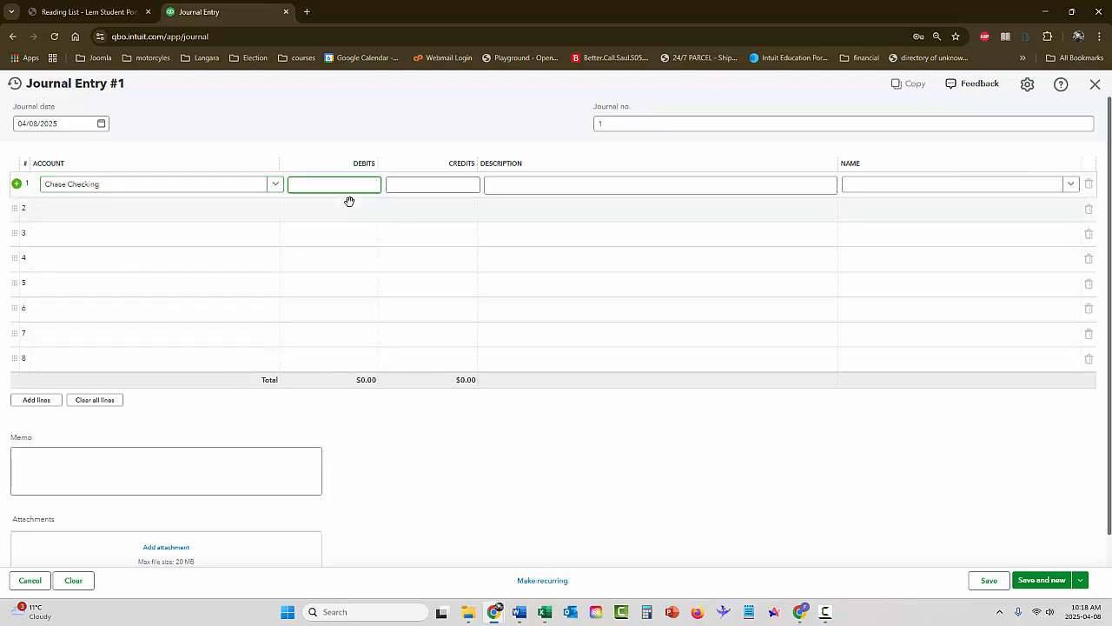
text(5000)
key(Tab)
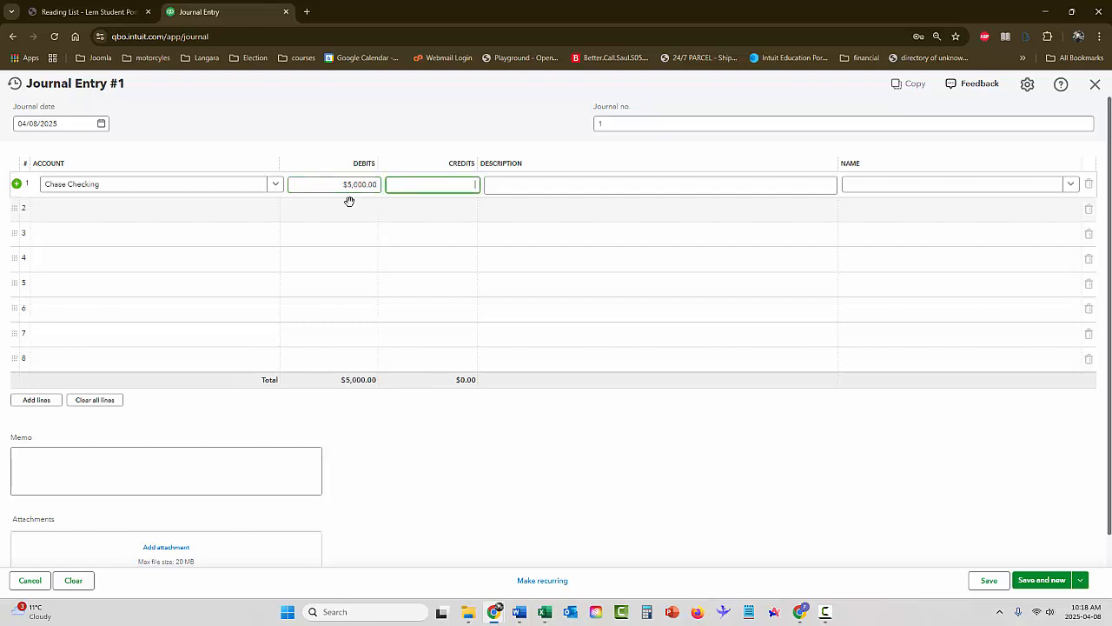
Select Savings as the account on the journal entry's second line for the balancing 5,000.00 credit
click(120, 211)
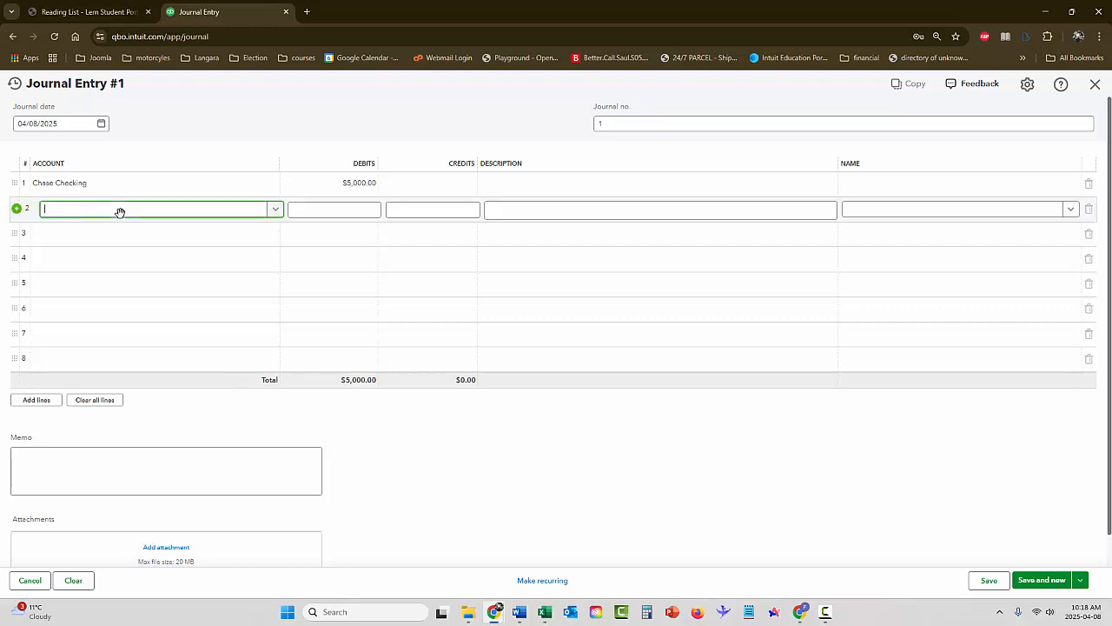
click(277, 212)
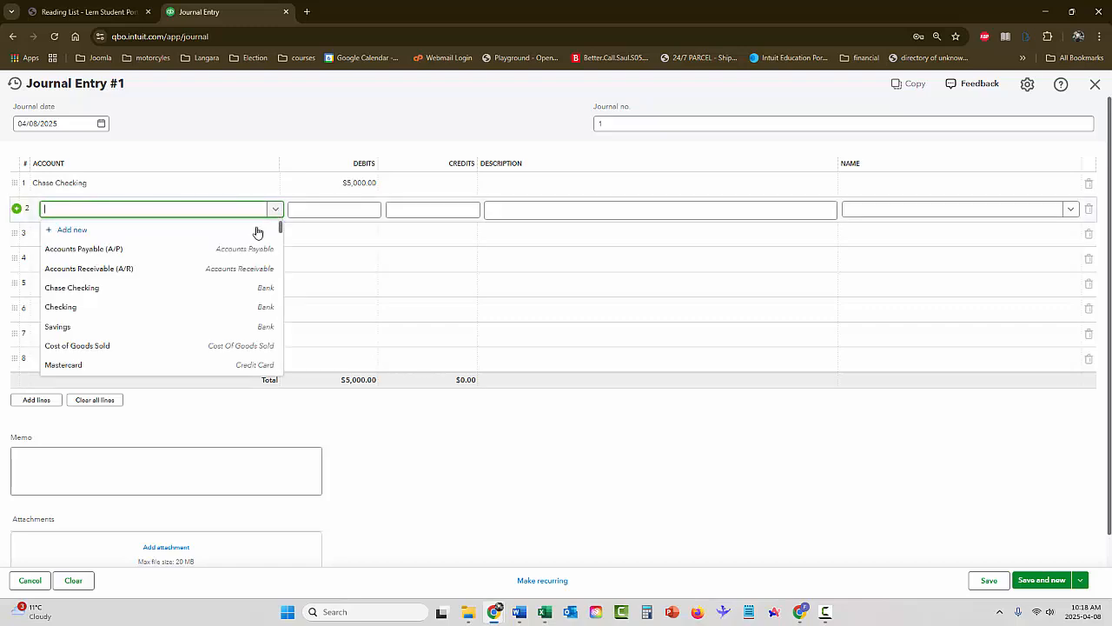
click(209, 325)
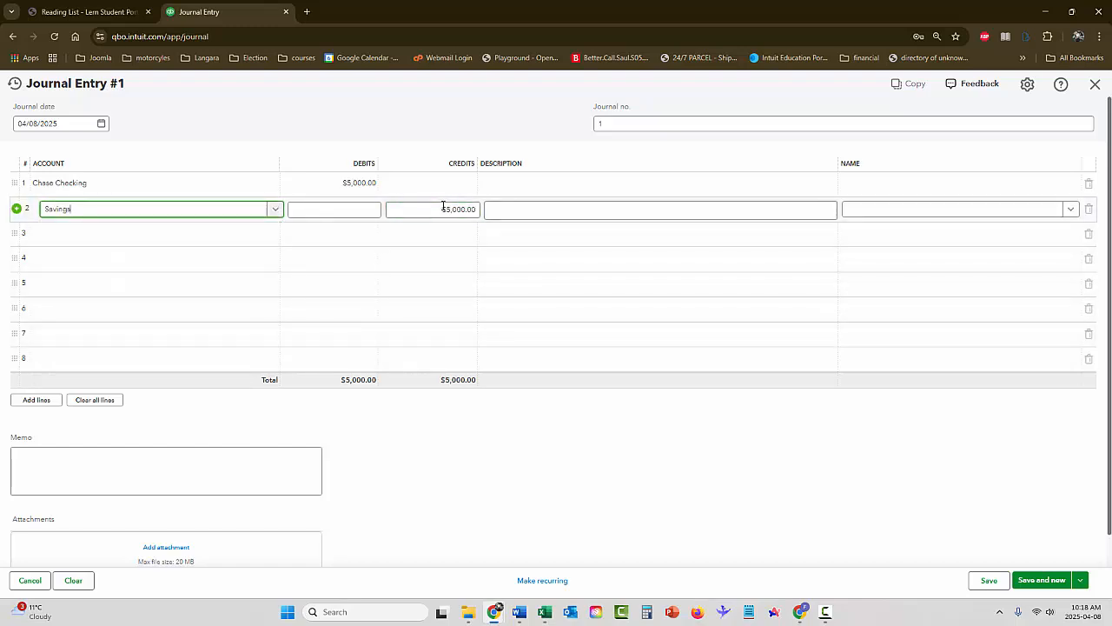
key(Tab)
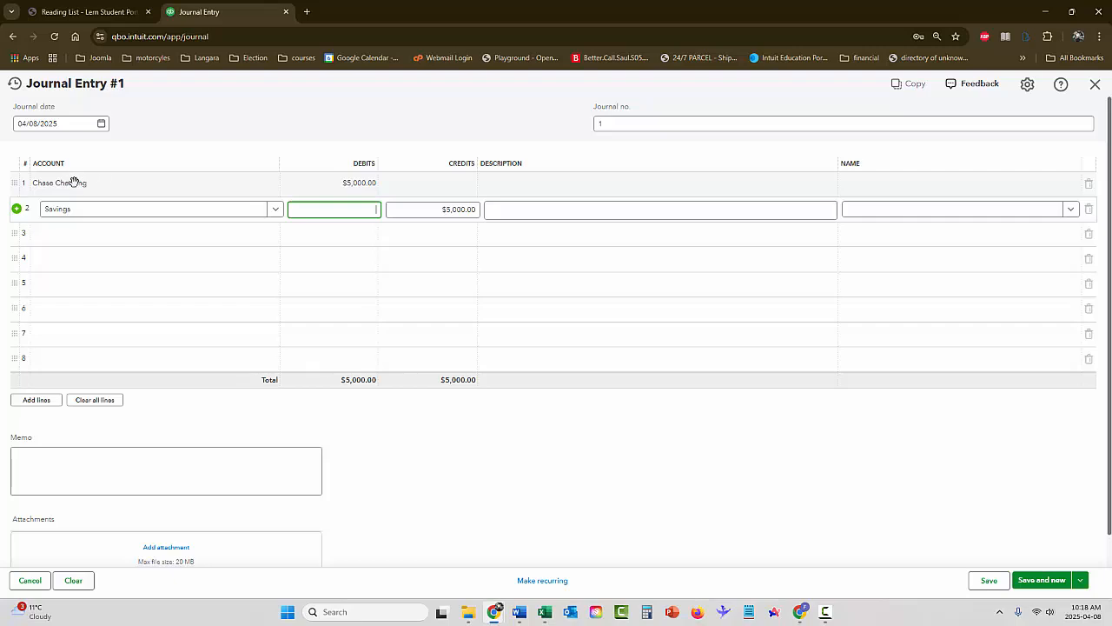
Describe the Chase Checking line as "transfer to Chase" and the Savings line as "transfer from Savings"
click(533, 183)
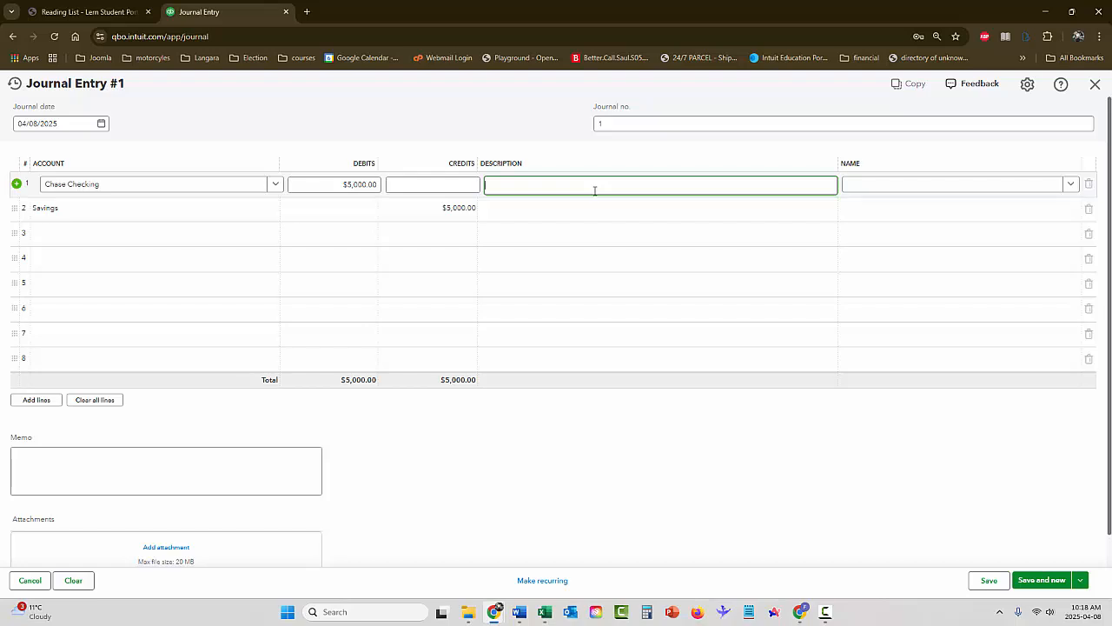
text(ransfer to Chase)
click(633, 218)
text(tra)
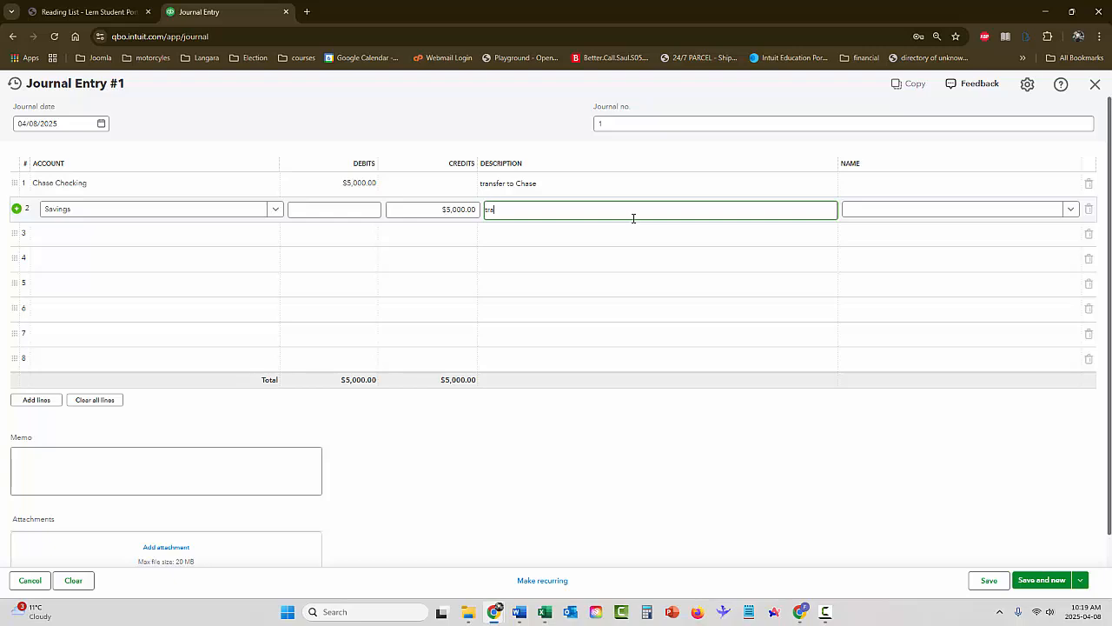
text(nsfer from Savings)
Enter the memo "transfer to Chase from Savings", save the journal entry and start a new one
click(226, 455)
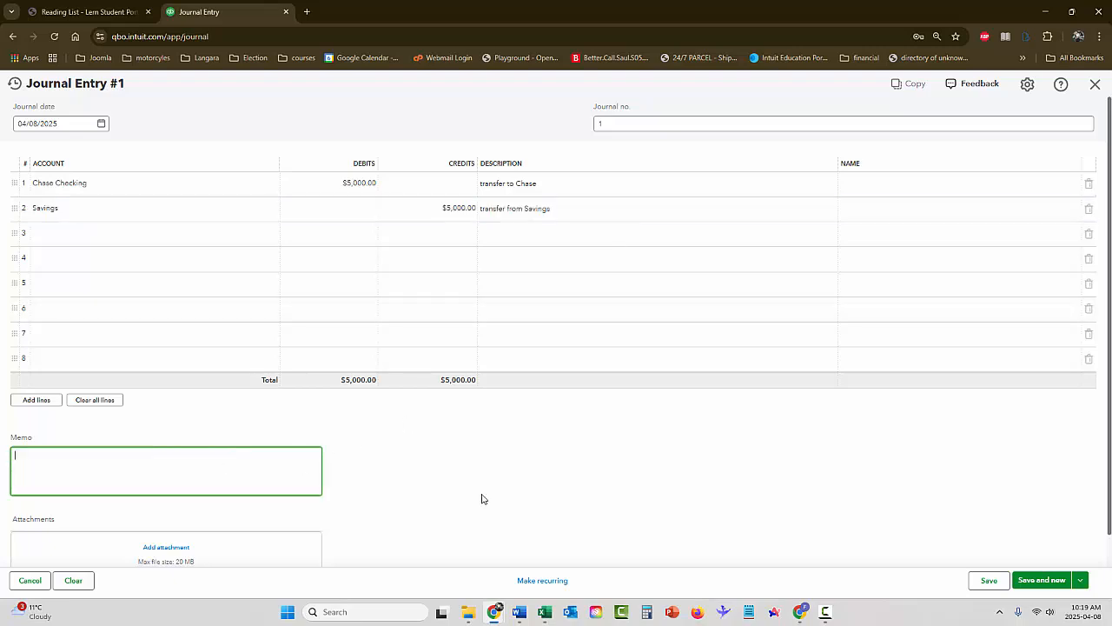
text(sransfer to Chase from Savings)
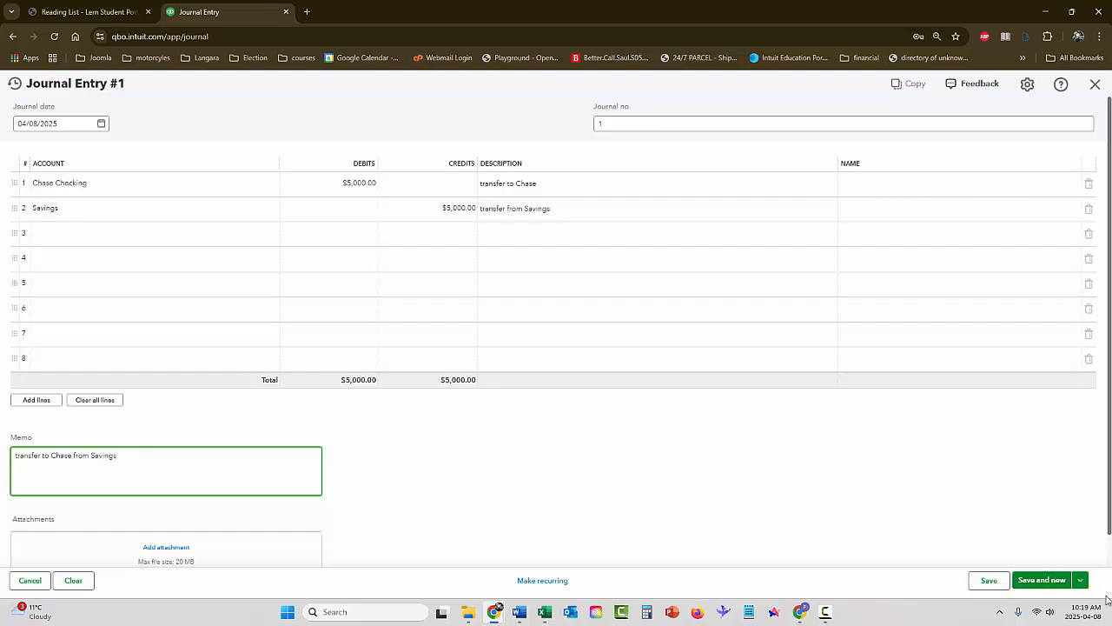
click(1080, 580)
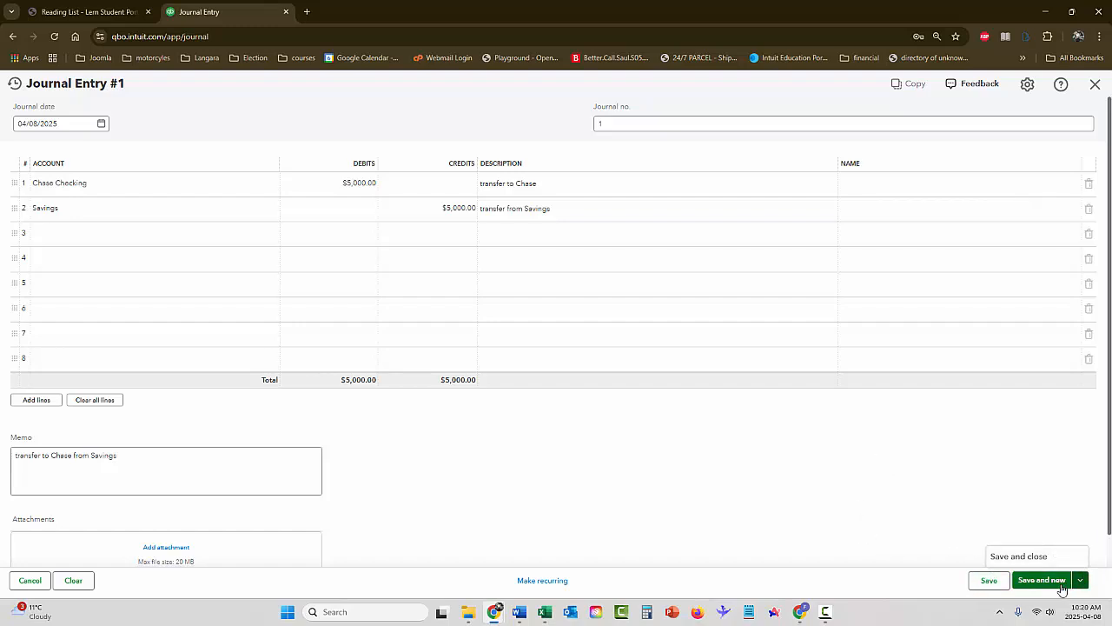
click(1042, 581)
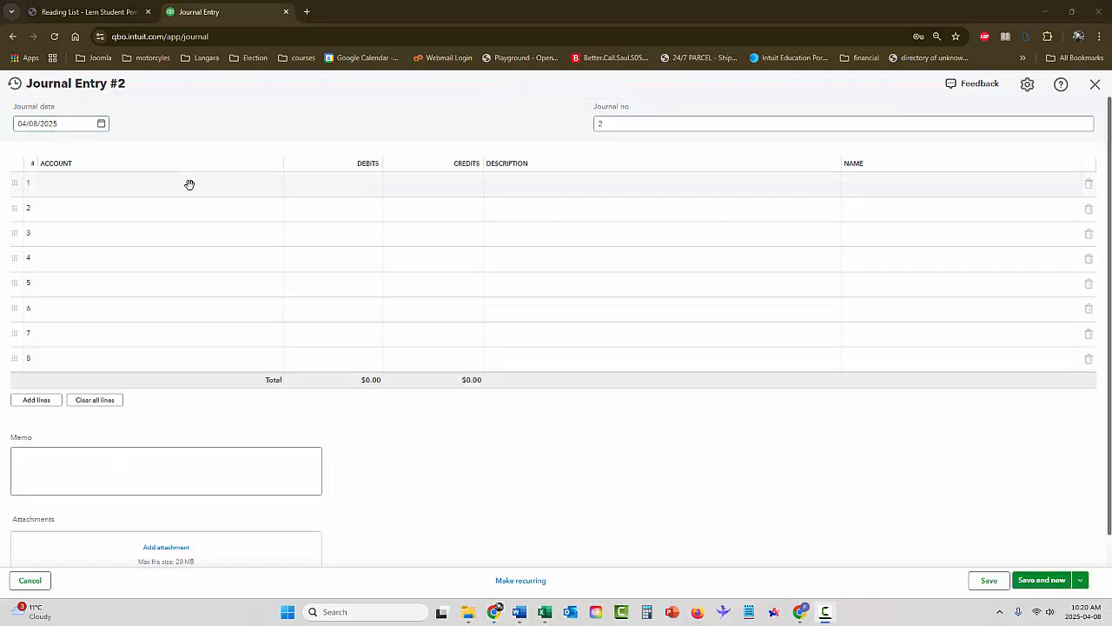
Start adding a new account from the first line of the journal entry and name it Petty Cash
click(189, 184)
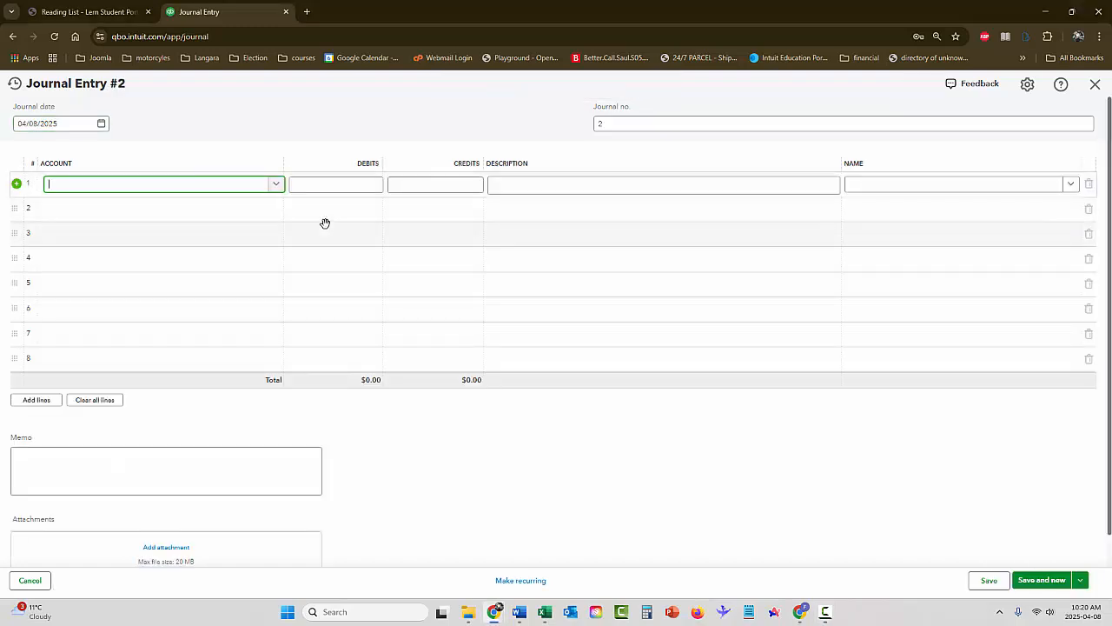
click(277, 185)
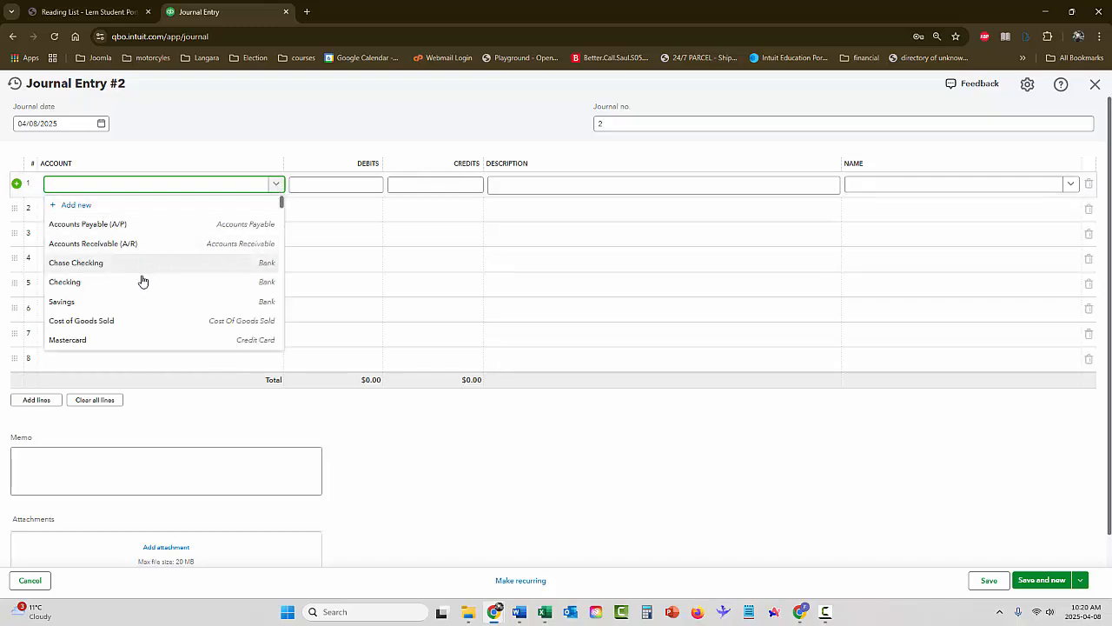
scroll(131, 266, down, 3)
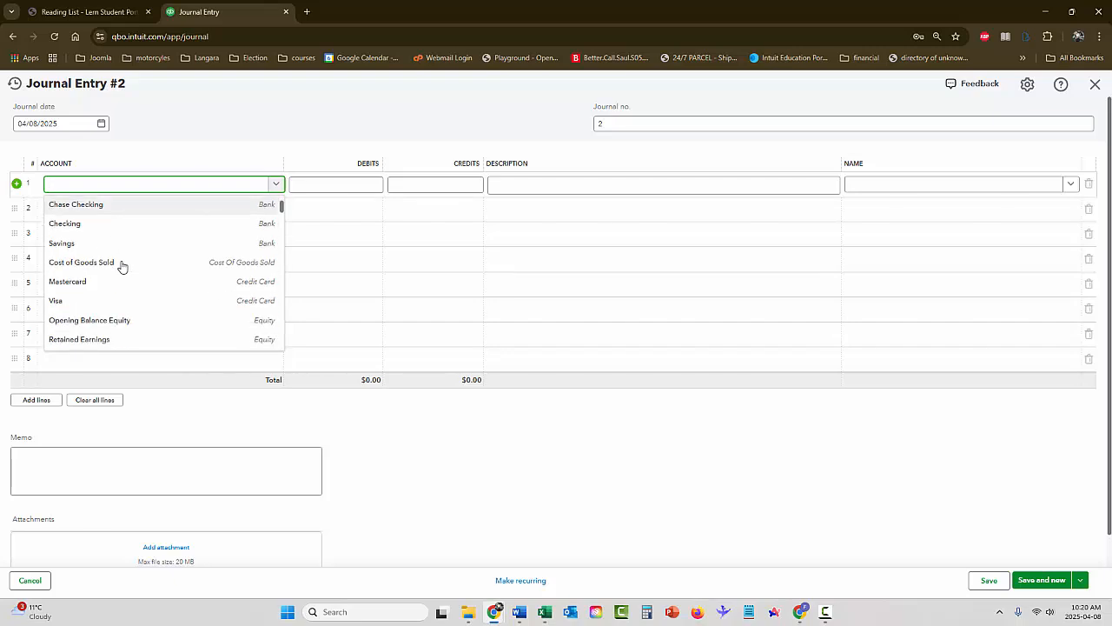
scroll(123, 267, down, 5)
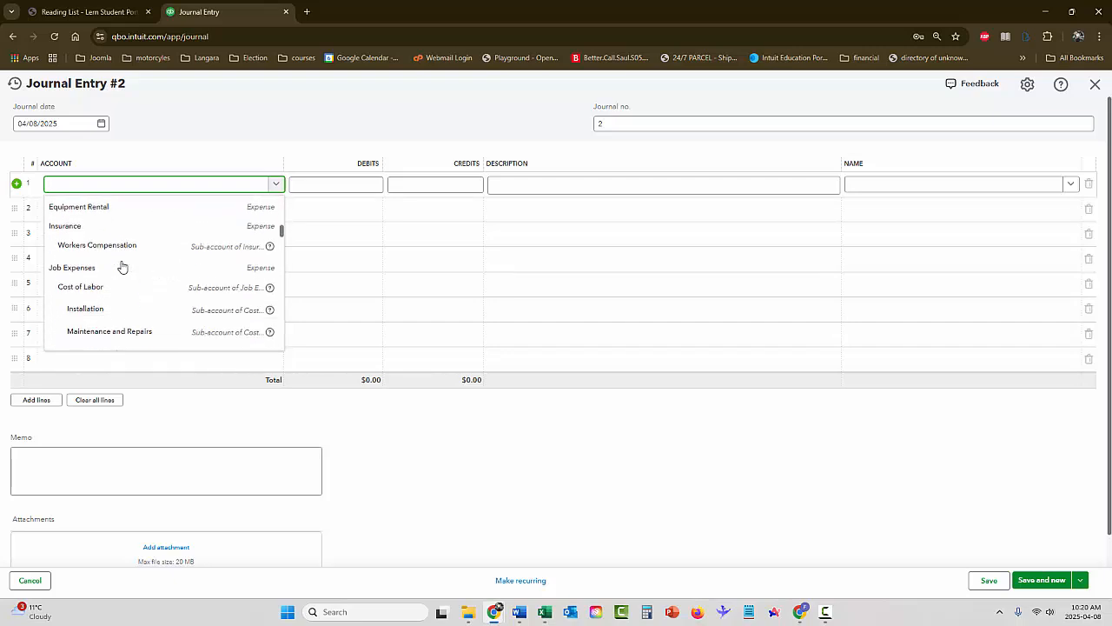
scroll(124, 267, up, 3)
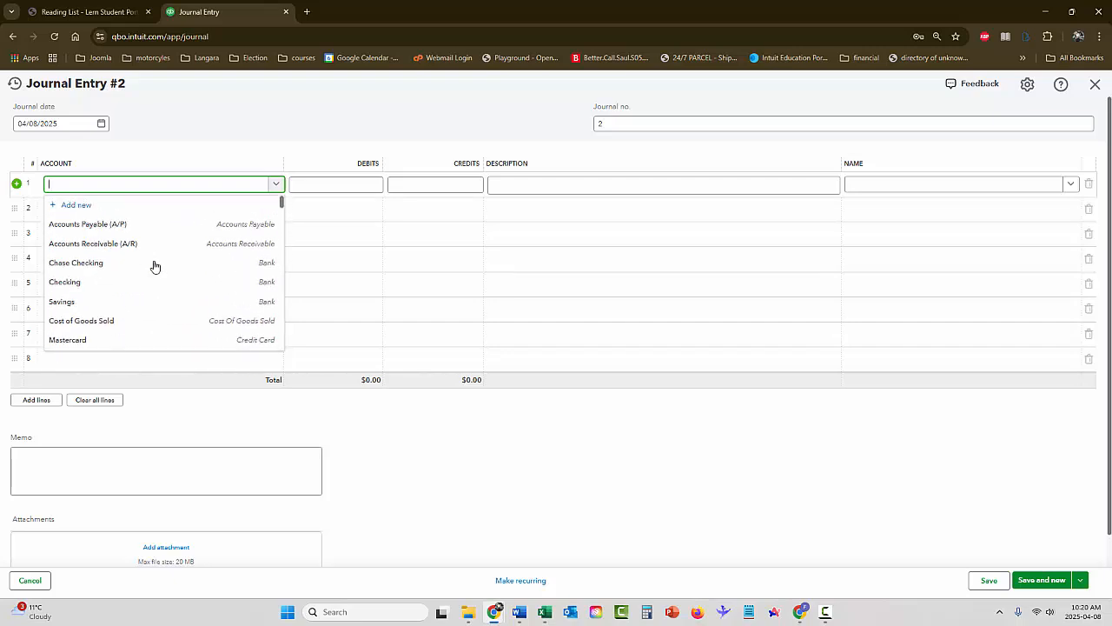
click(72, 209)
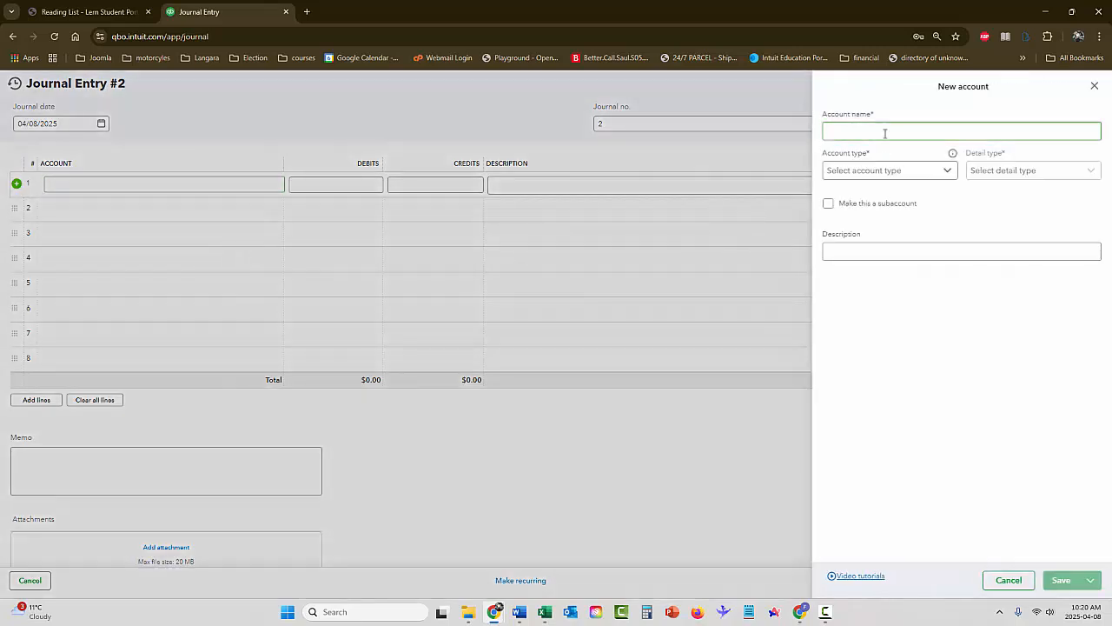
click(884, 133)
text(Petty Cash)
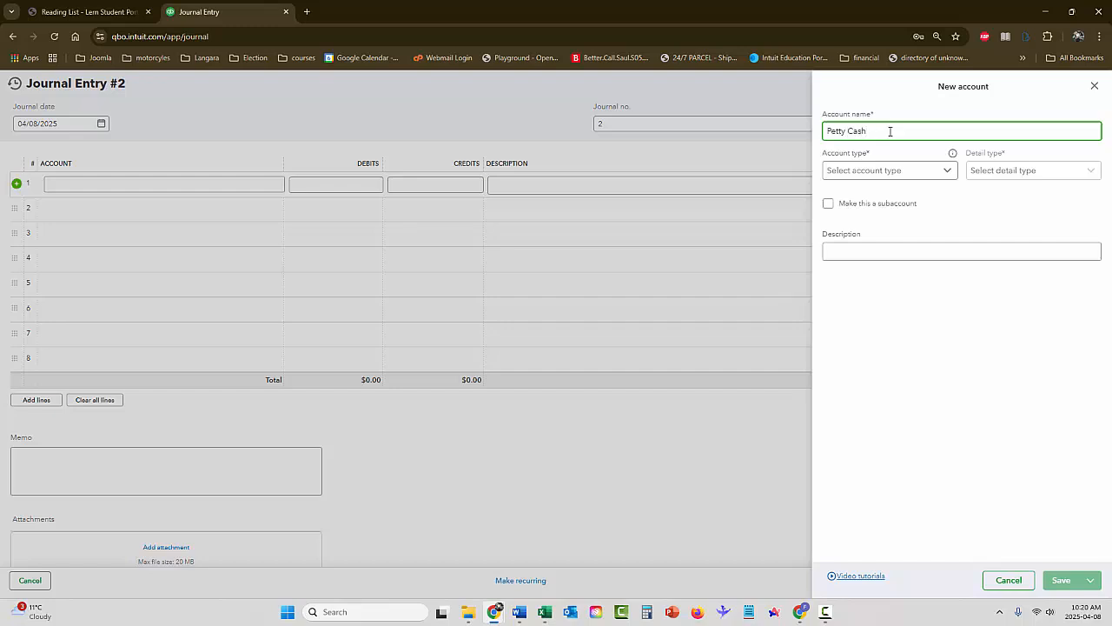
Set the new account's type to Bank with detail type Cash on hand, describe it as "Petty Cash" and save it
click(883, 169)
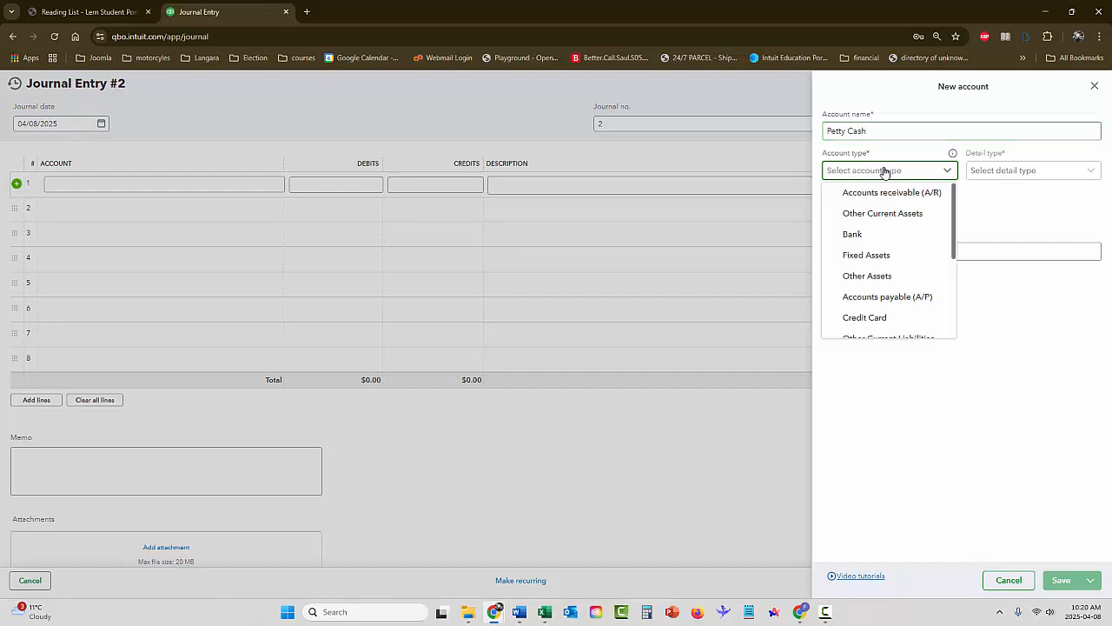
click(861, 235)
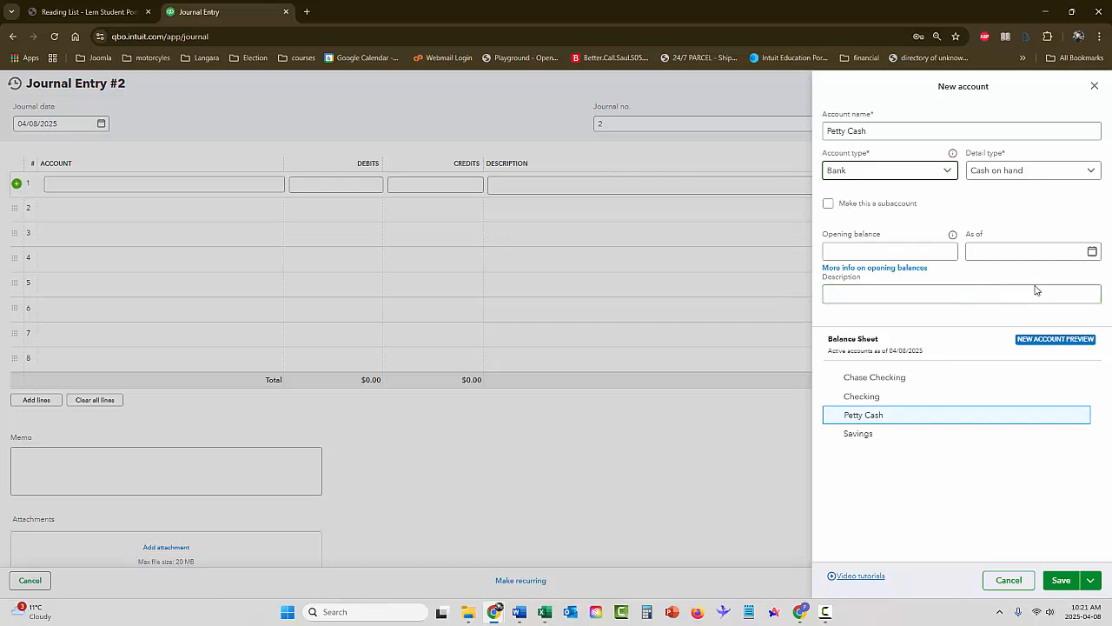
click(923, 294)
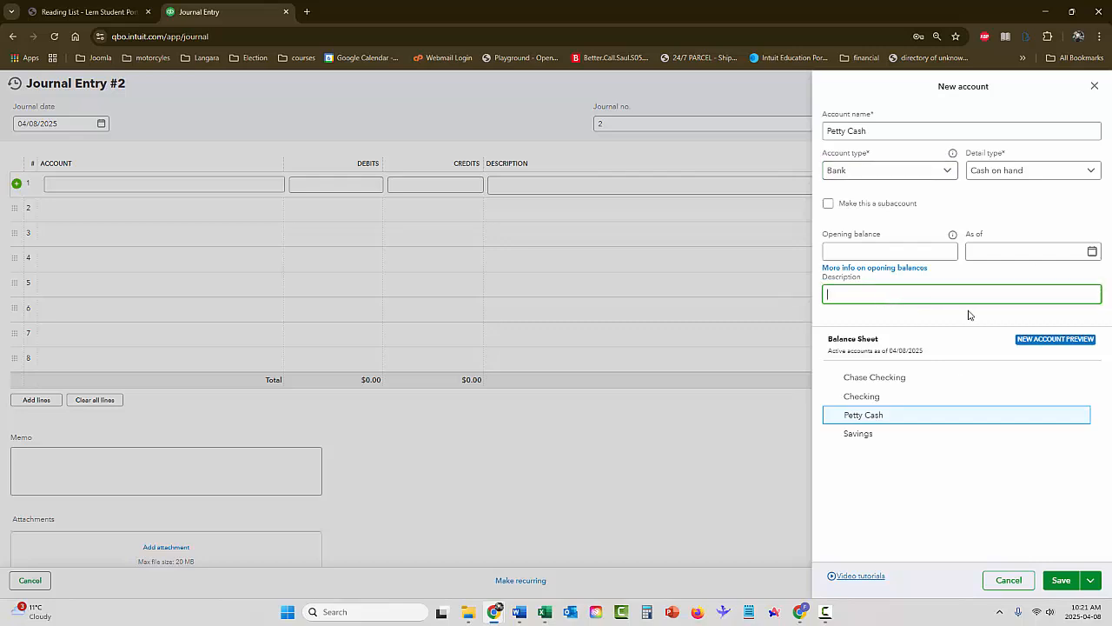
text(Petty Cash)
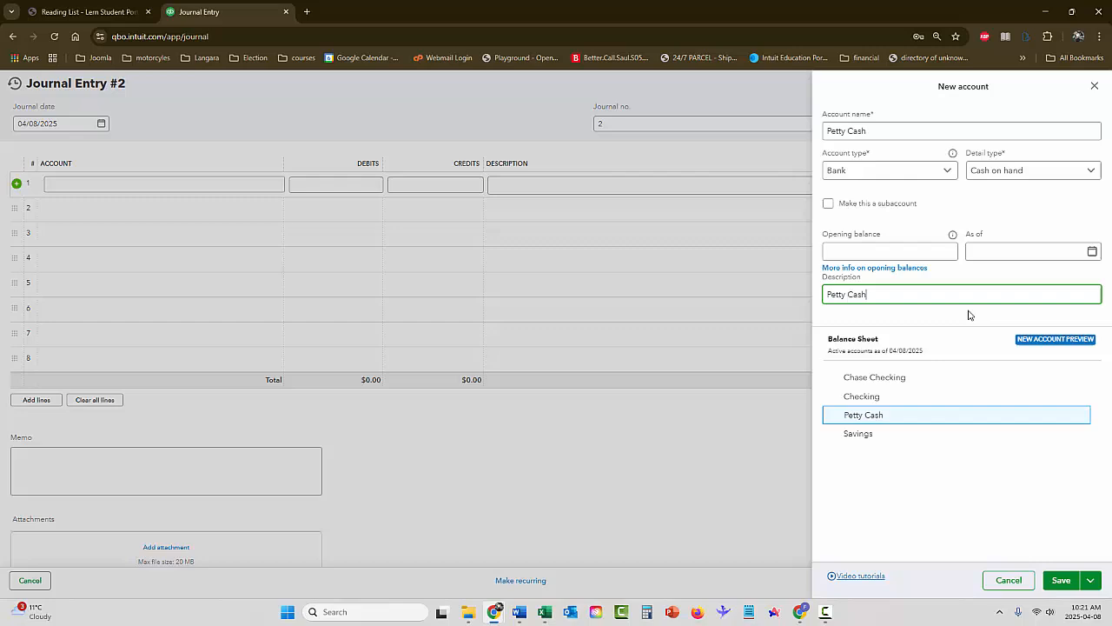
click(1066, 586)
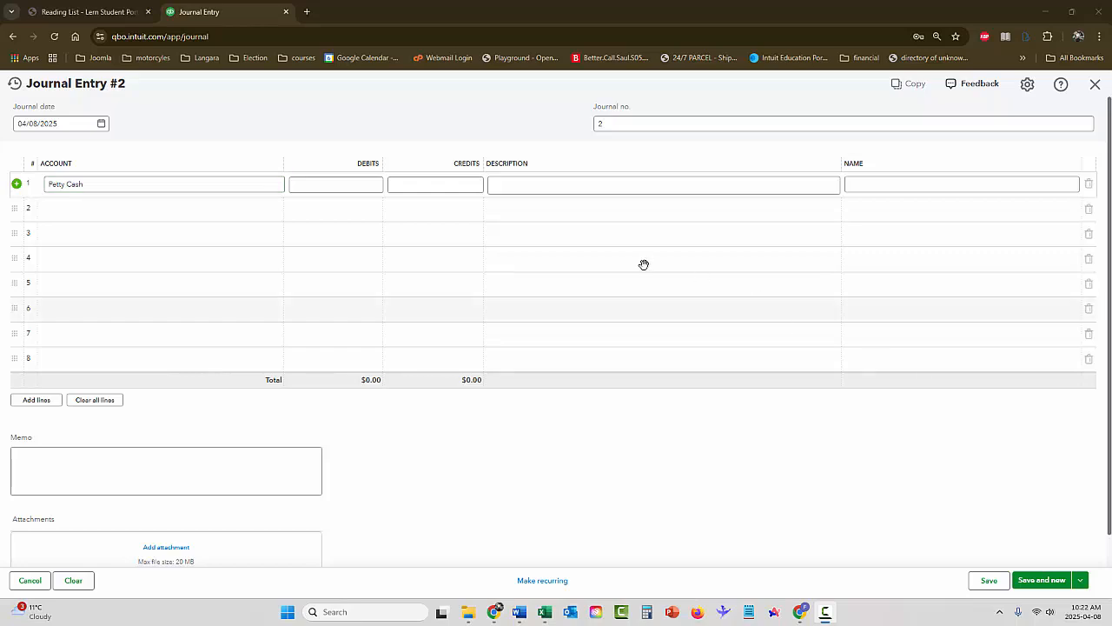
Enter a 300.00 debit on the Petty Cash line with the description "establish petty cash"
click(375, 186)
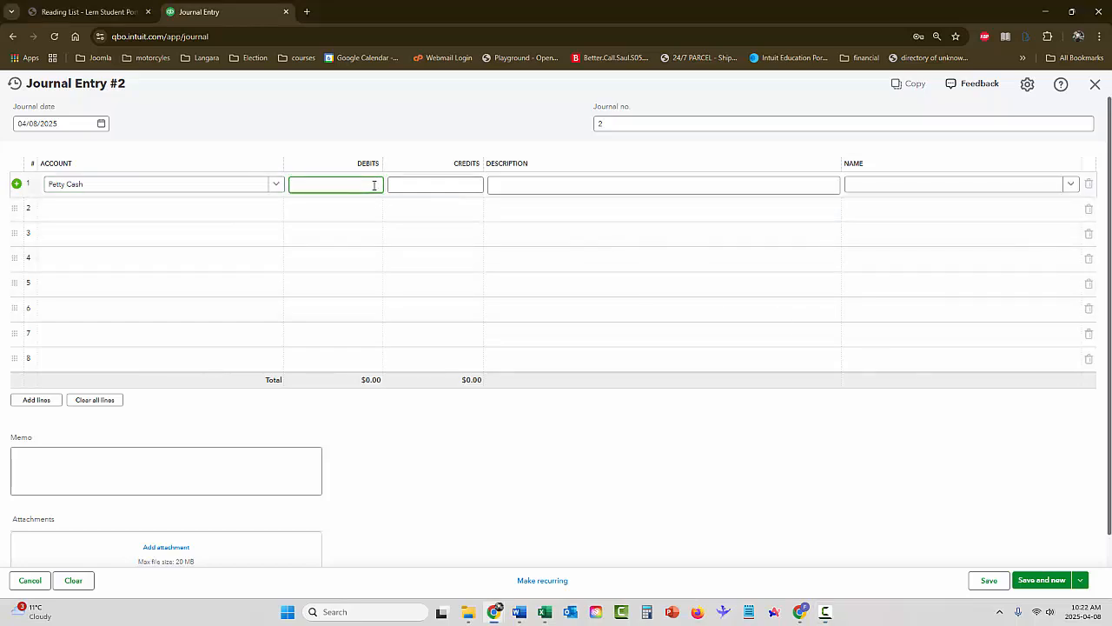
key(Tab)
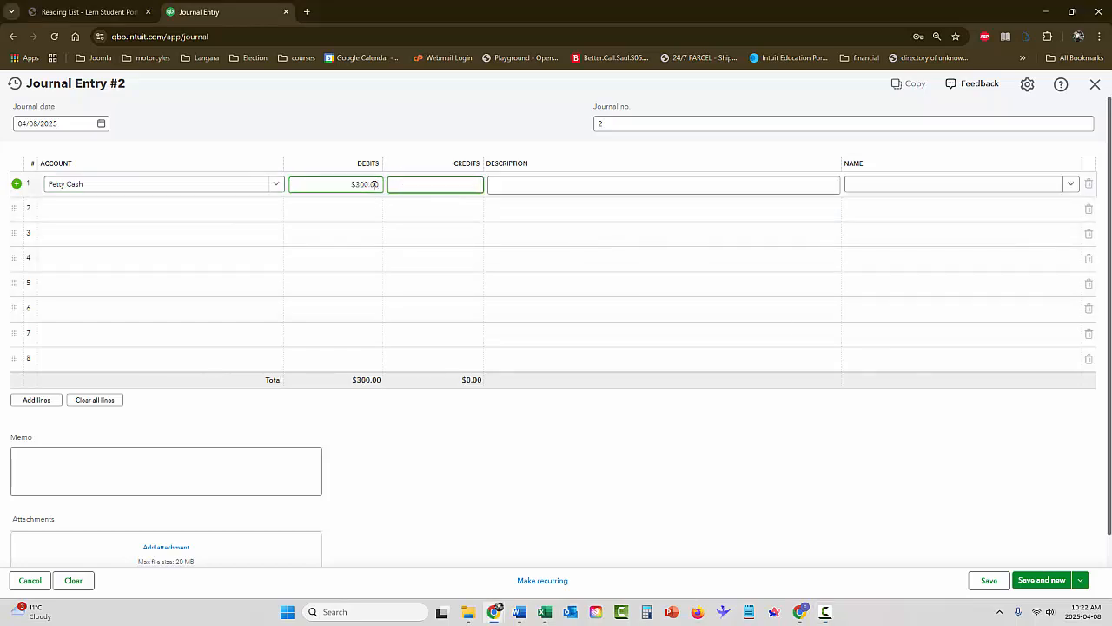
key(Tab)
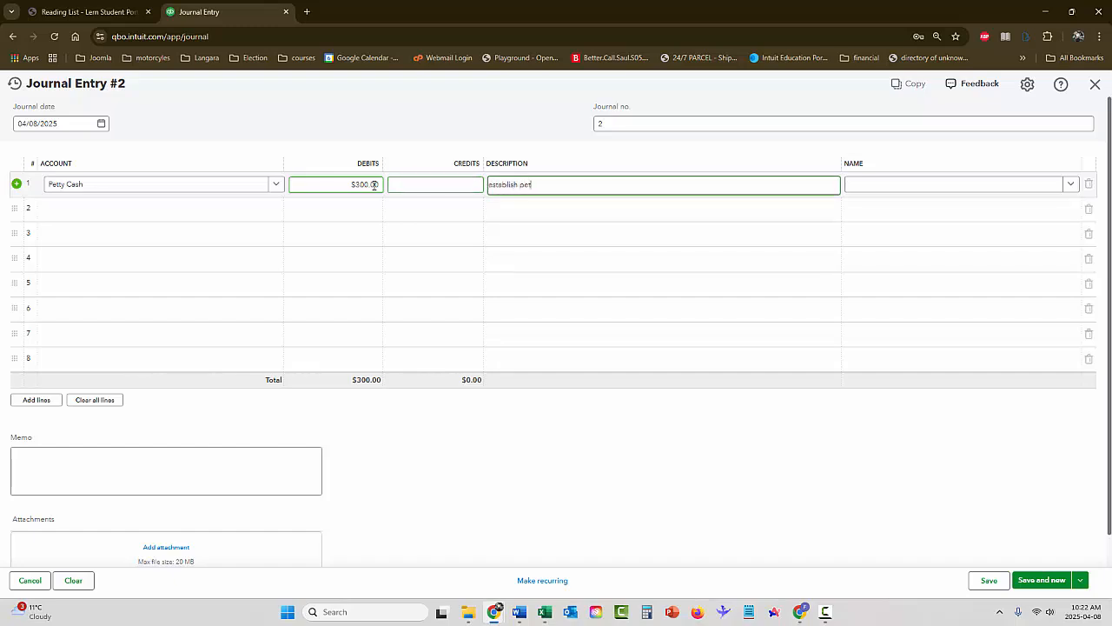
text(establish petty cash)
Select Chase Checking as the account on the second line for the balancing 300.00 credit
click(195, 209)
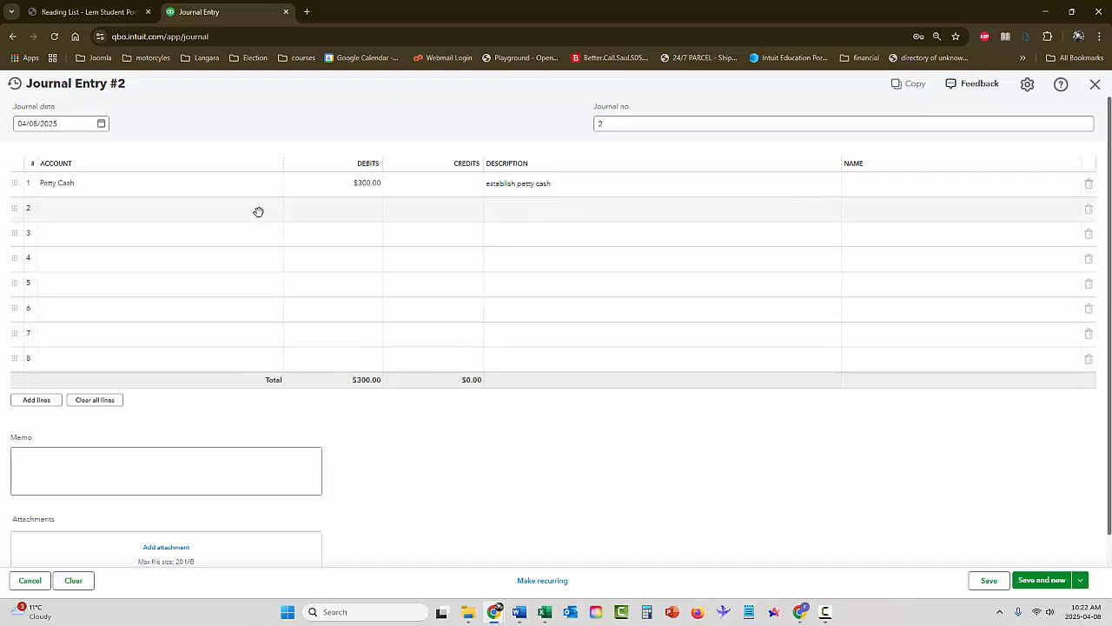
click(276, 209)
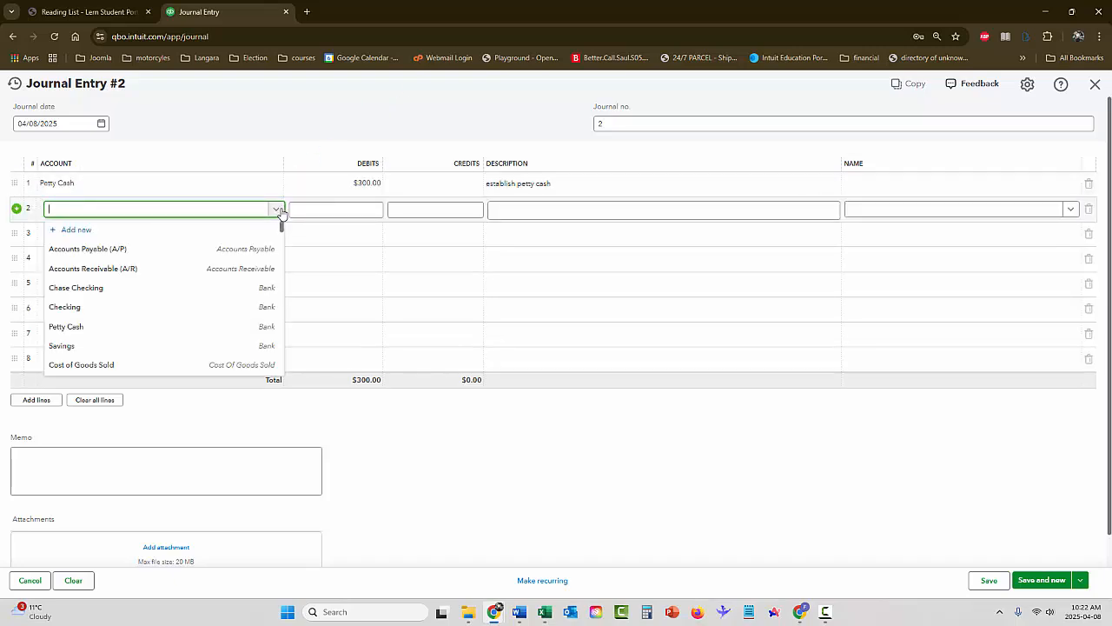
click(139, 288)
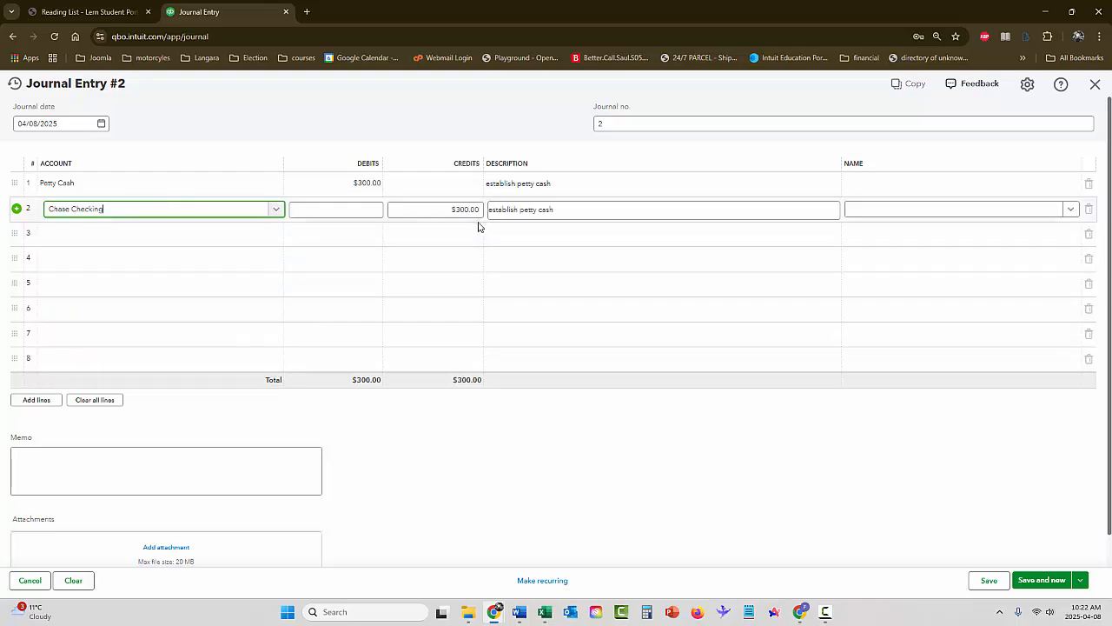
Enter the memo "establish petty cash", save the journal entry and start a new one
click(255, 460)
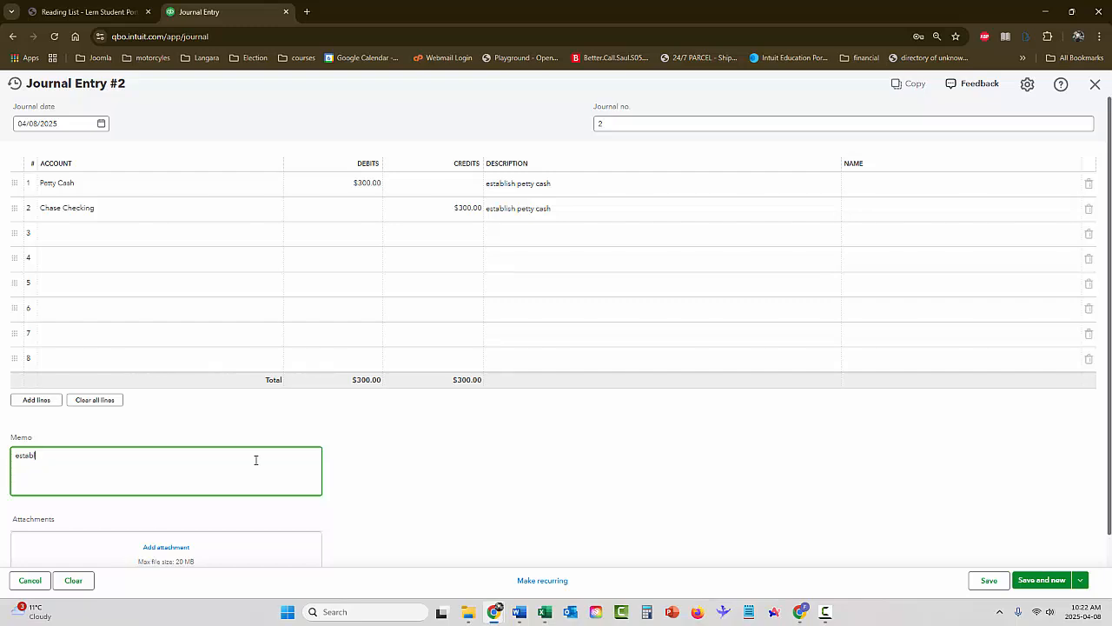
text(establish petty cash)
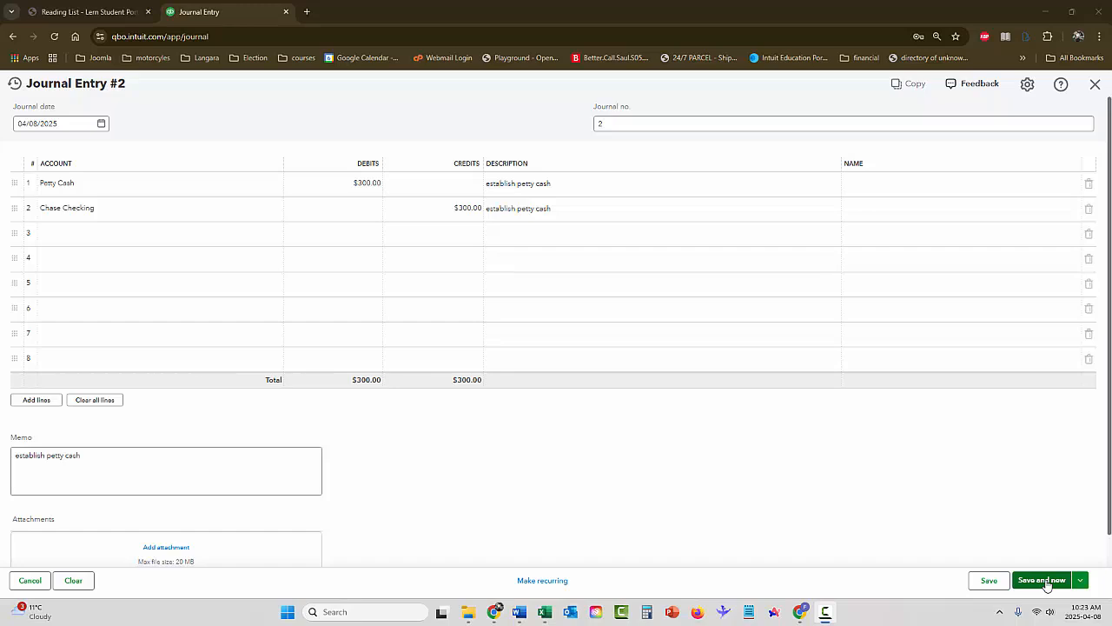
click(1043, 581)
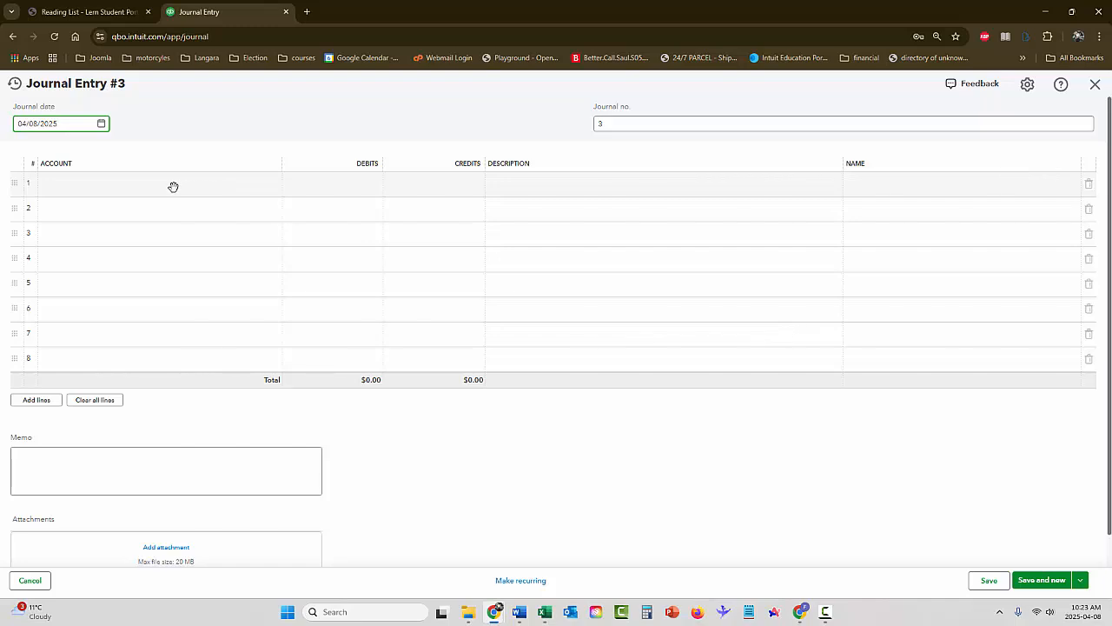
Begin adding a new account named "Term Loan" from the first line of the journal entry
click(100, 183)
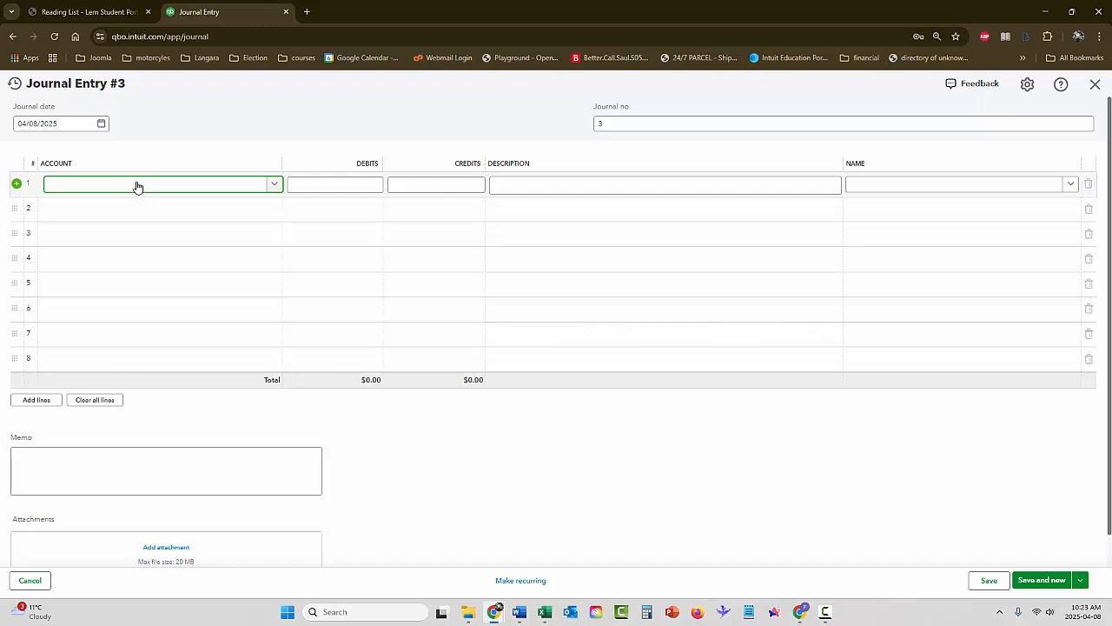
text(T)
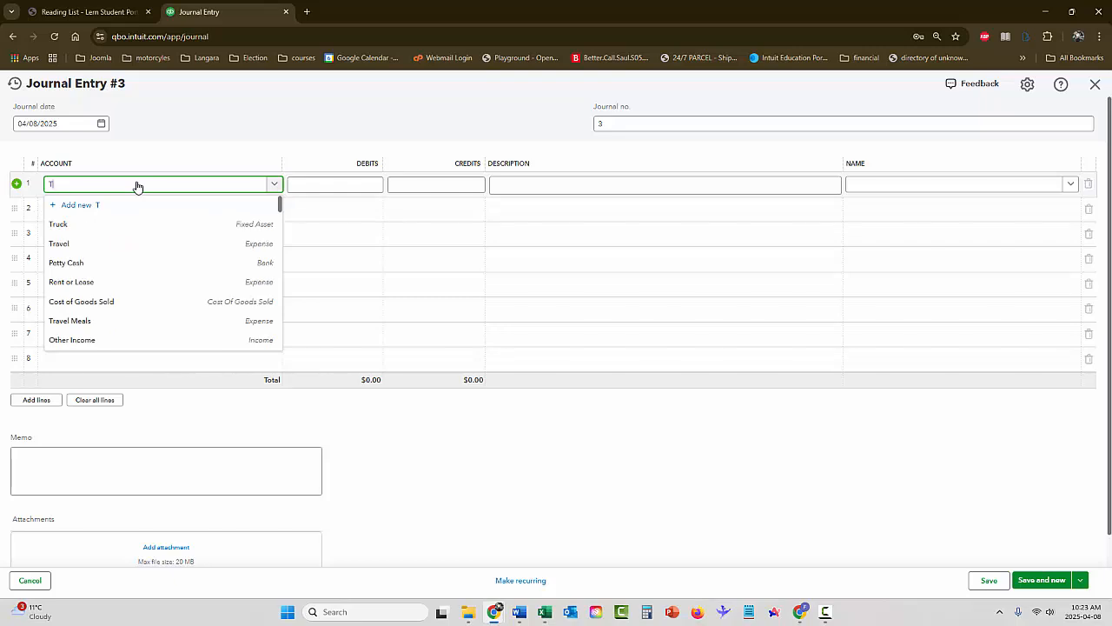
text(er)
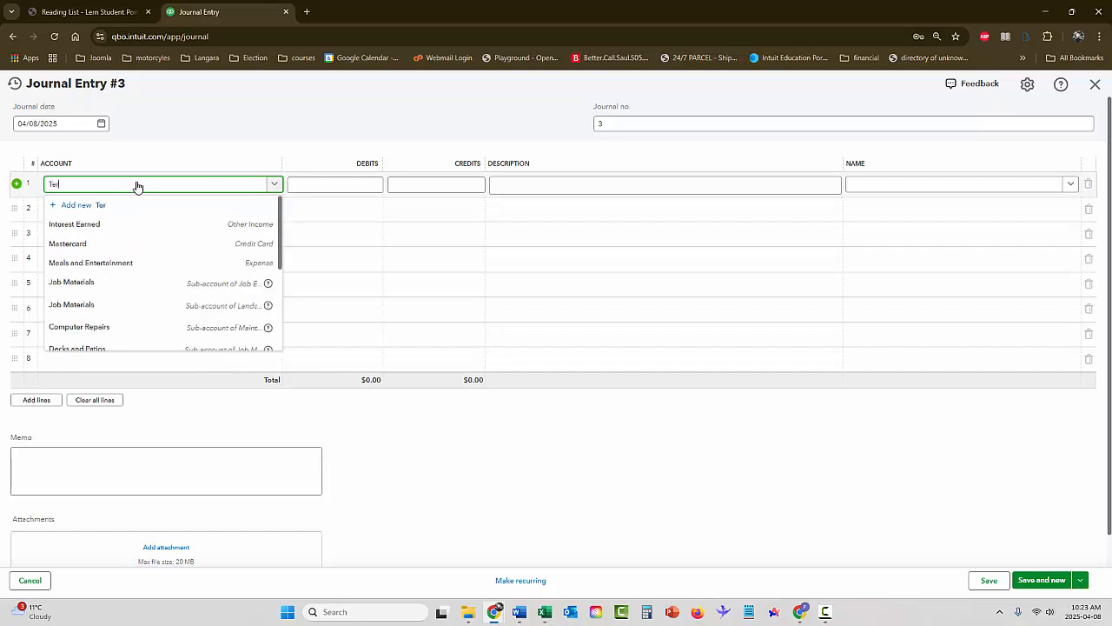
text(m Loan)
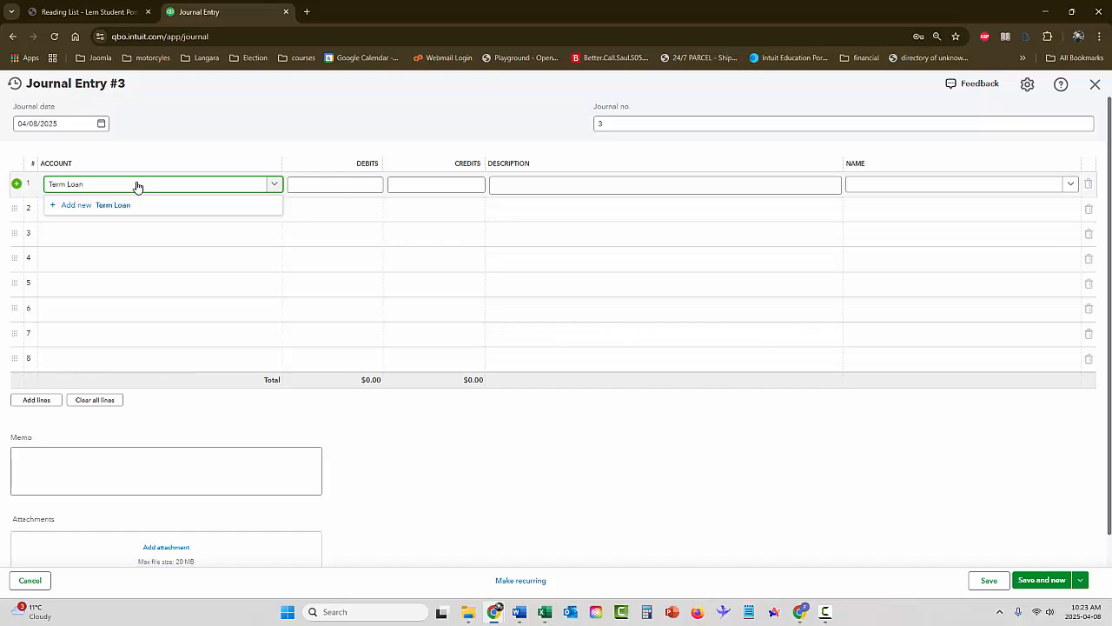
key(Return)
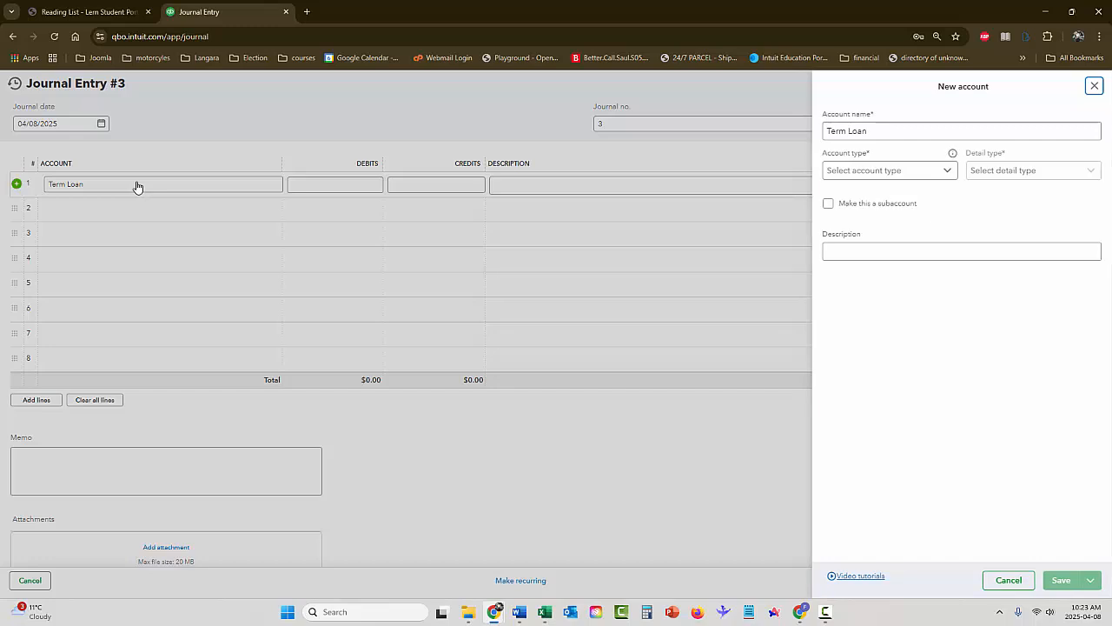
Set the new account's type to Long Term Liabilities with detail type Other Long Term Liabilities and save it
click(881, 167)
drag(959, 226, 957, 269)
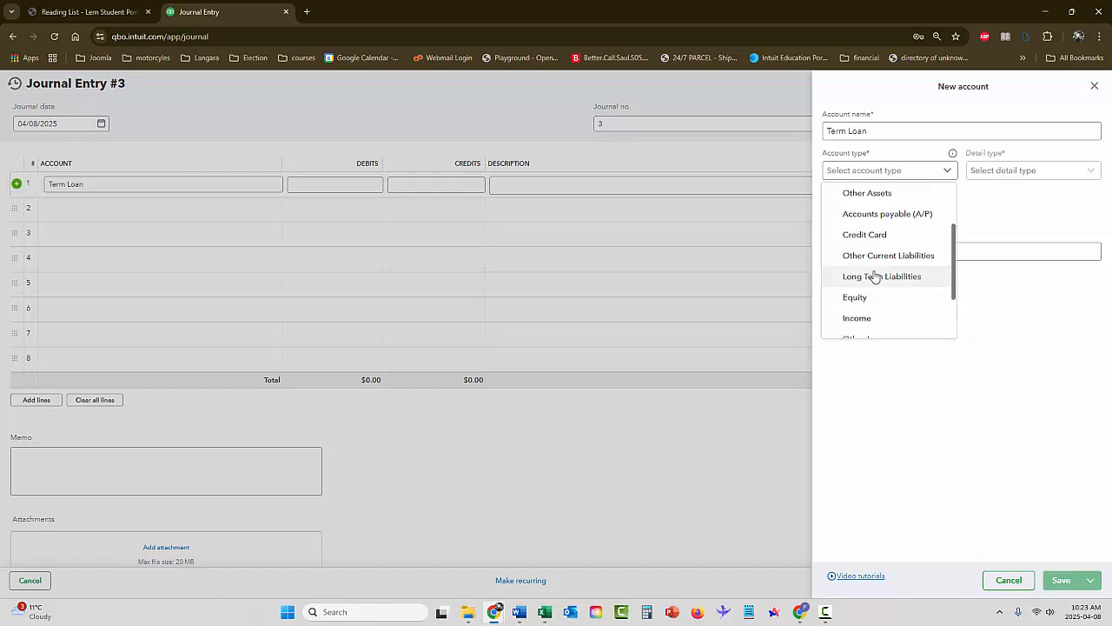
click(882, 276)
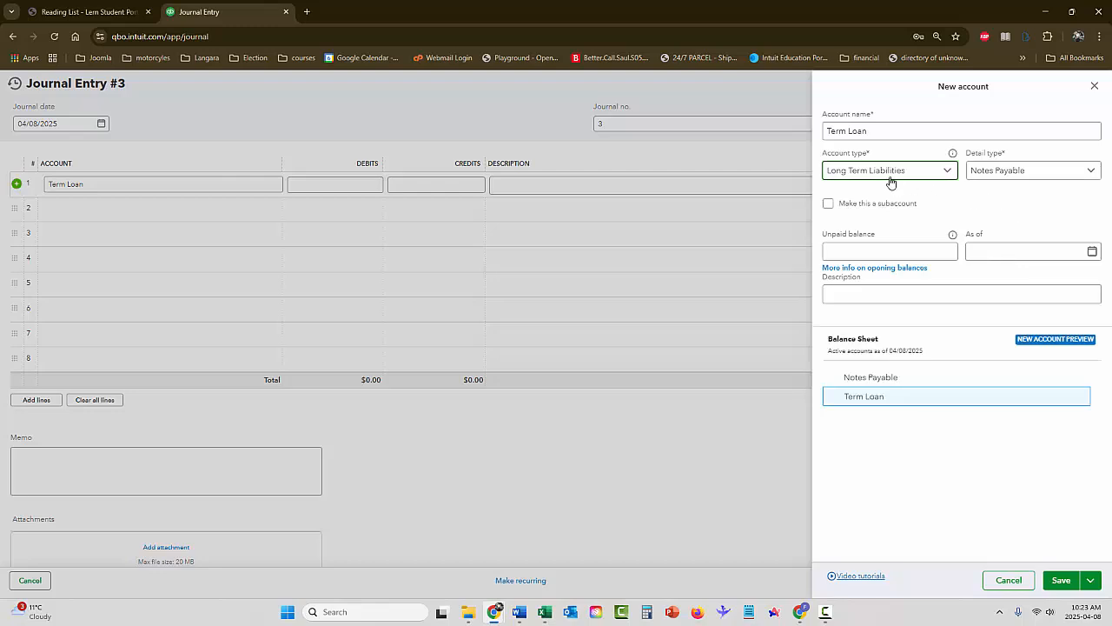
click(994, 174)
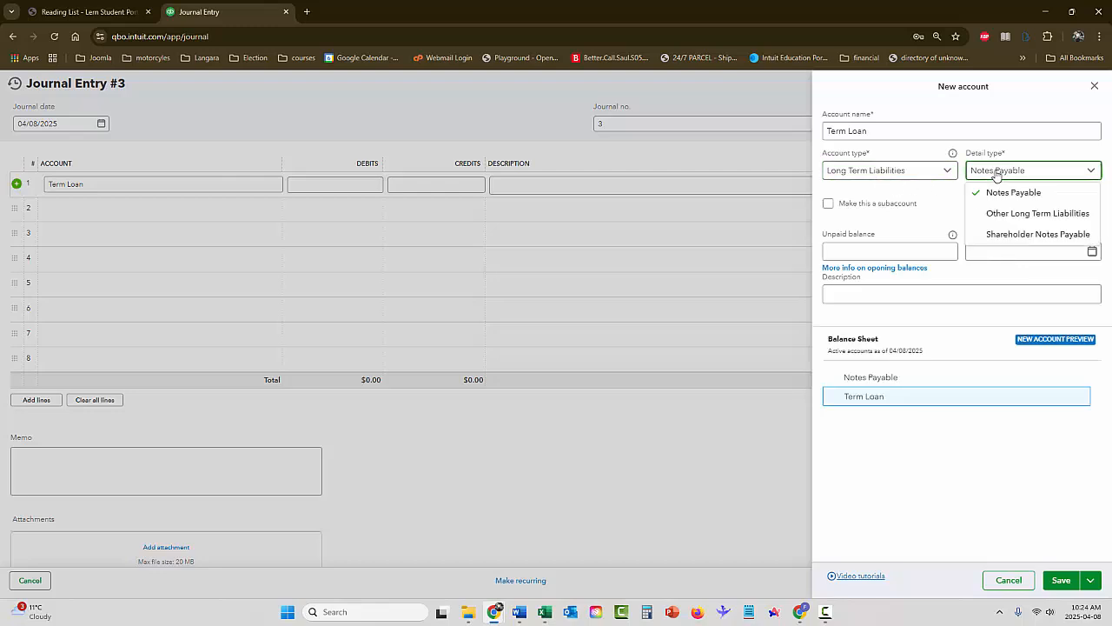
click(1015, 215)
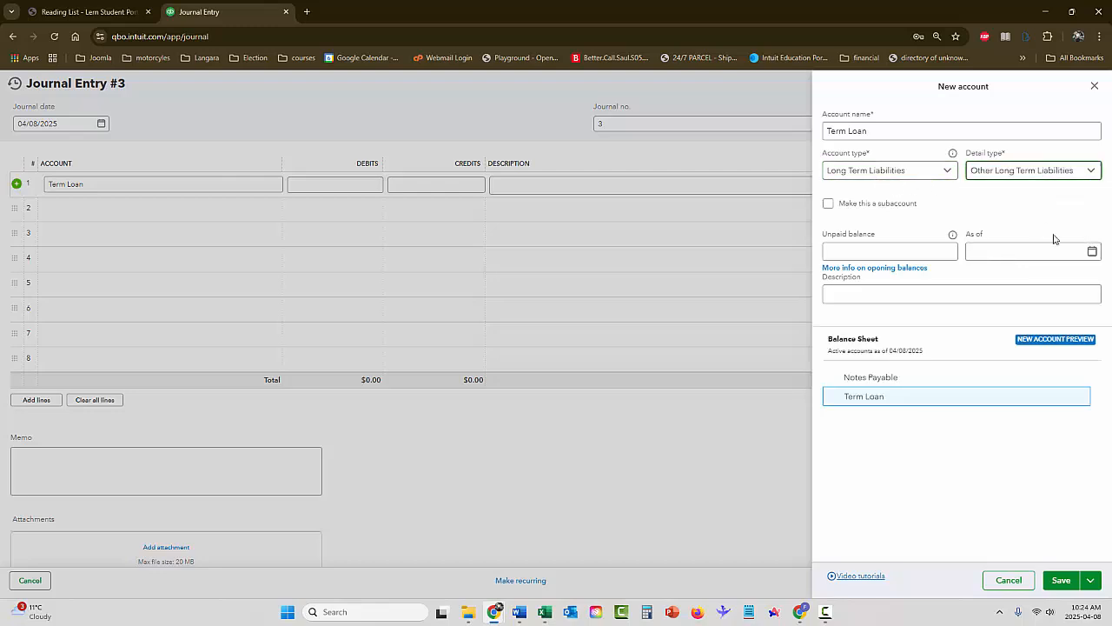
click(944, 252)
click(1061, 581)
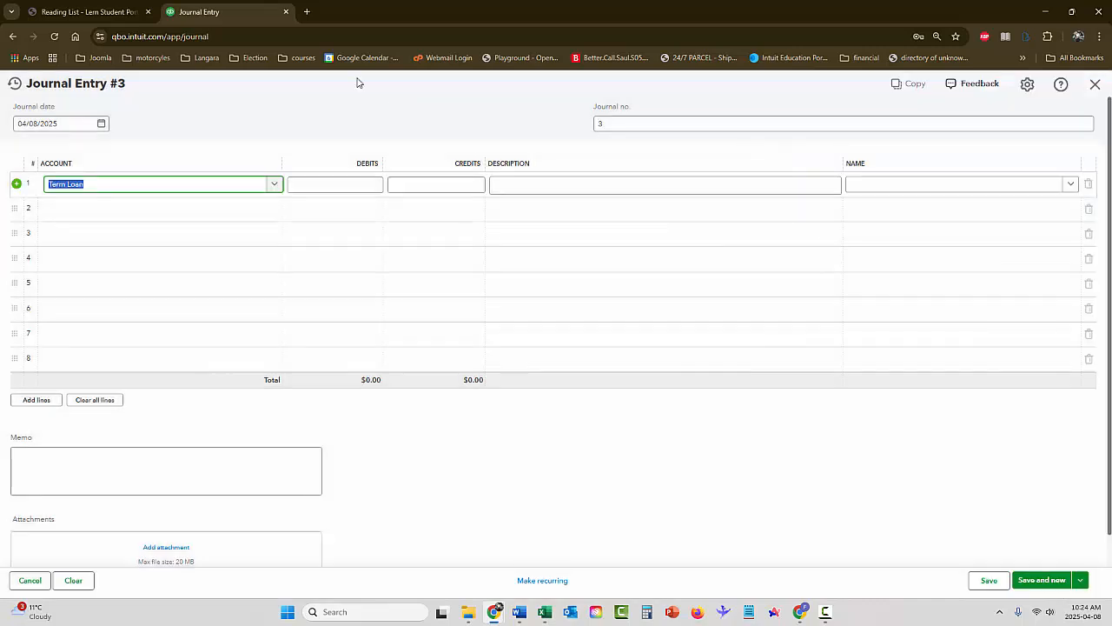
Enter a 500.00 debit on the Term Loan line
click(348, 187)
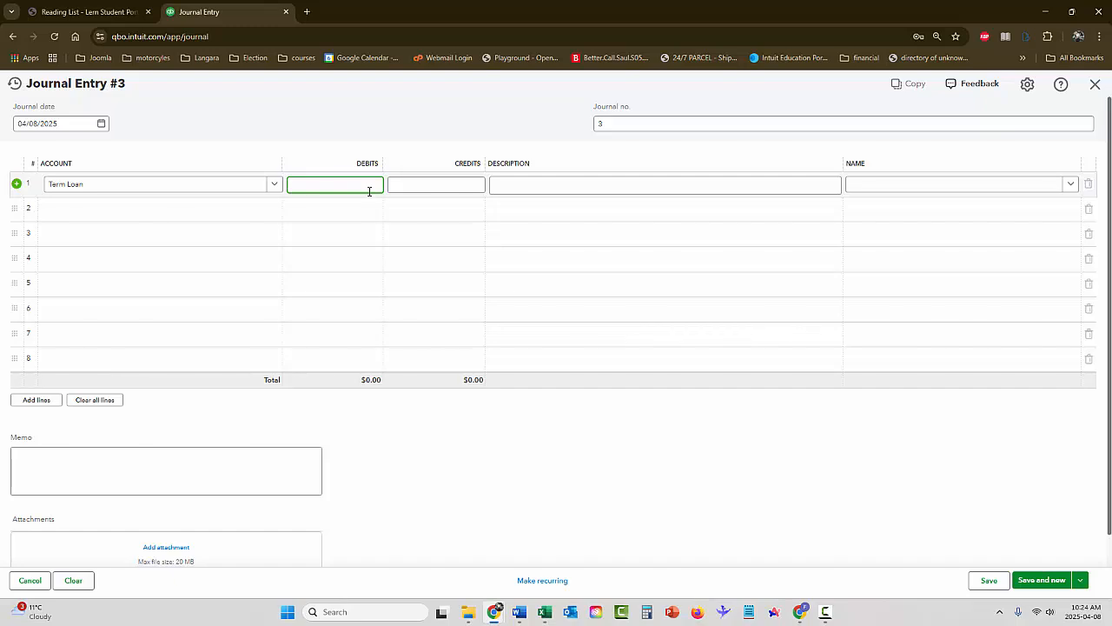
key(F9)
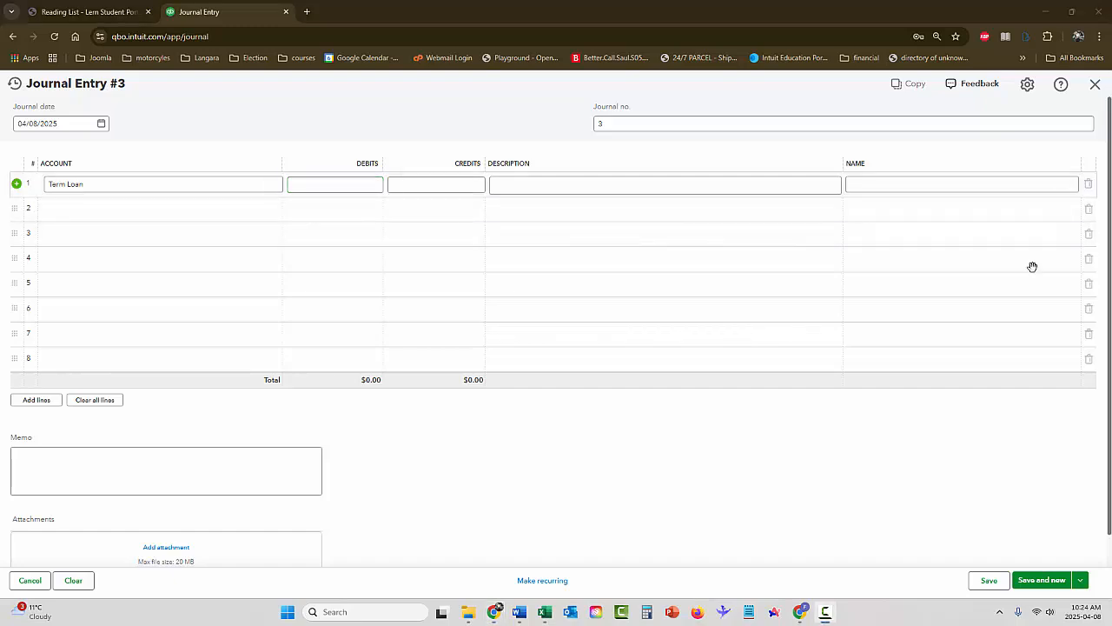
click(360, 184)
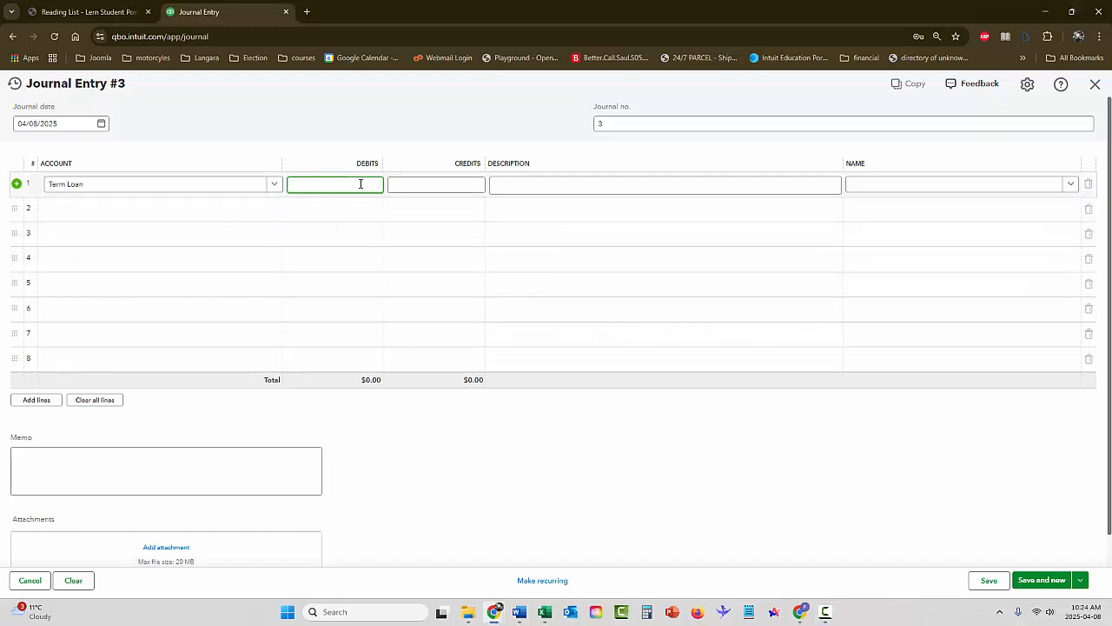
key(Tab)
Select Chase Checking on the second line for the balancing 500.00 credit, and save the entry with the memo "Term Loan Payment"
click(213, 209)
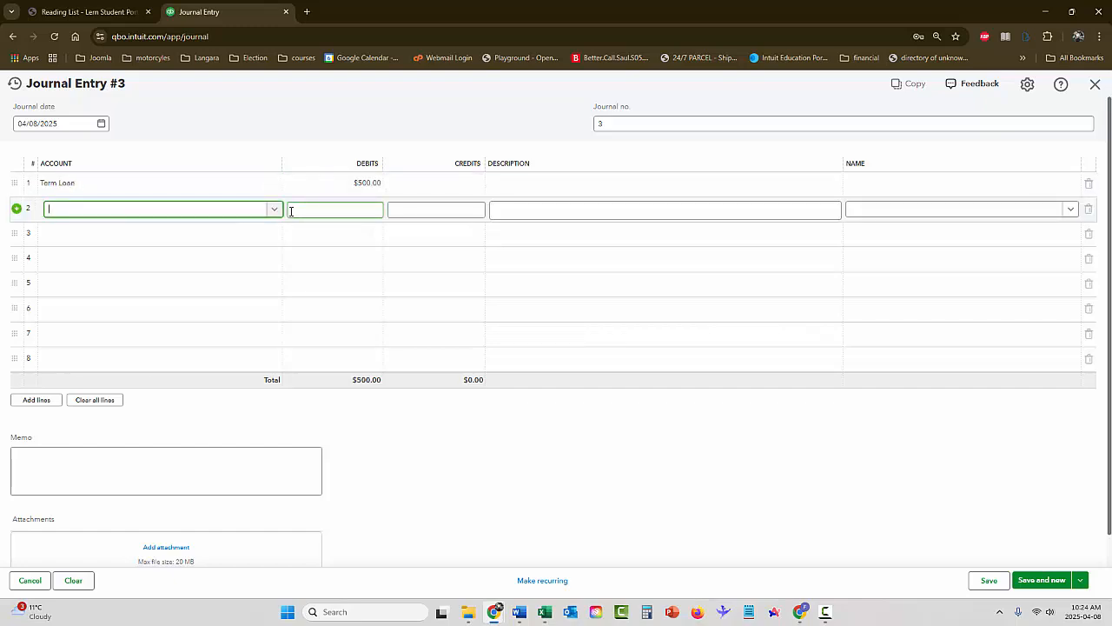
text(ch)
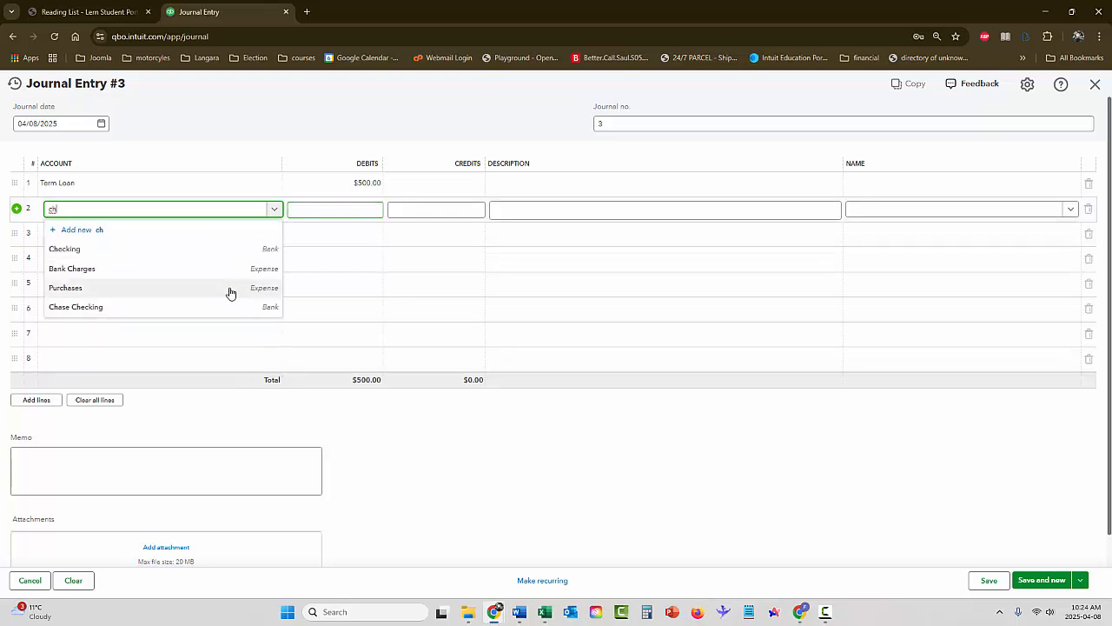
click(169, 308)
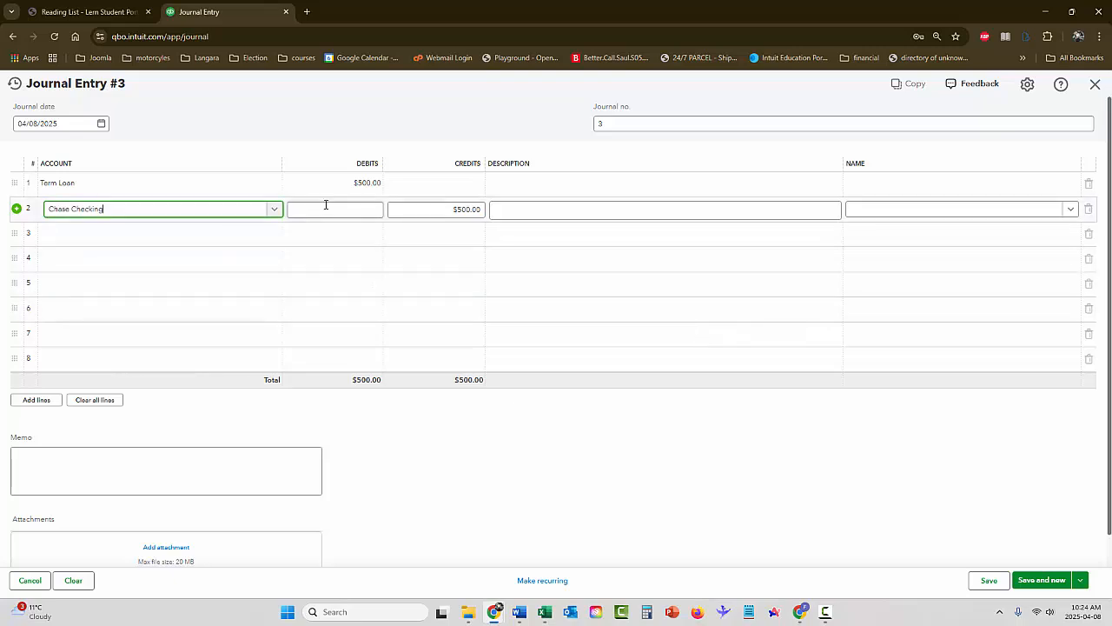
click(250, 468)
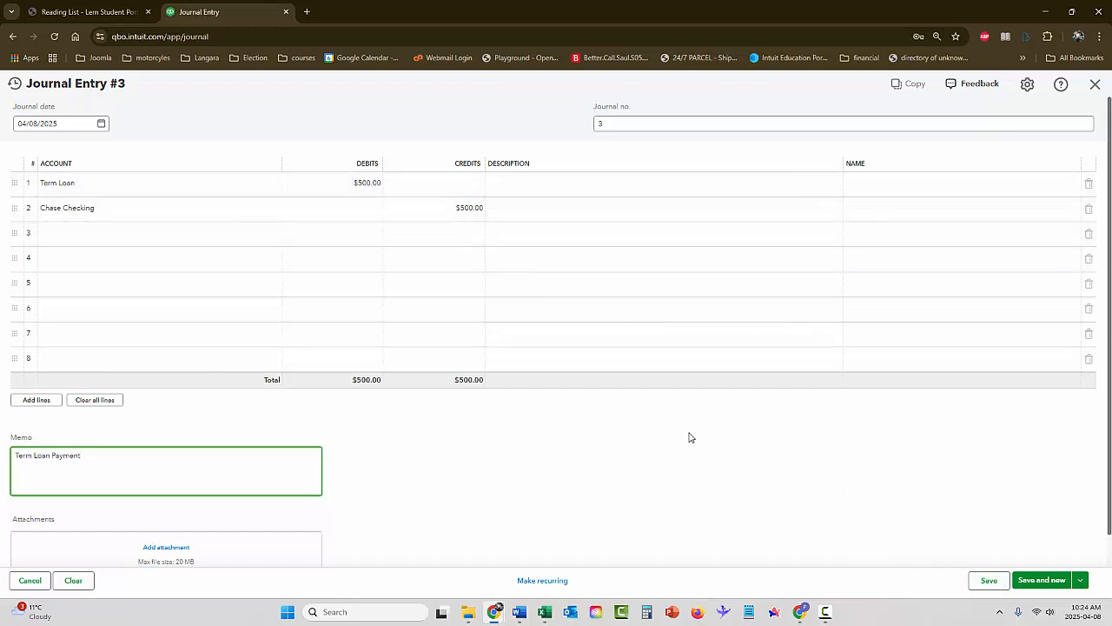
click(988, 582)
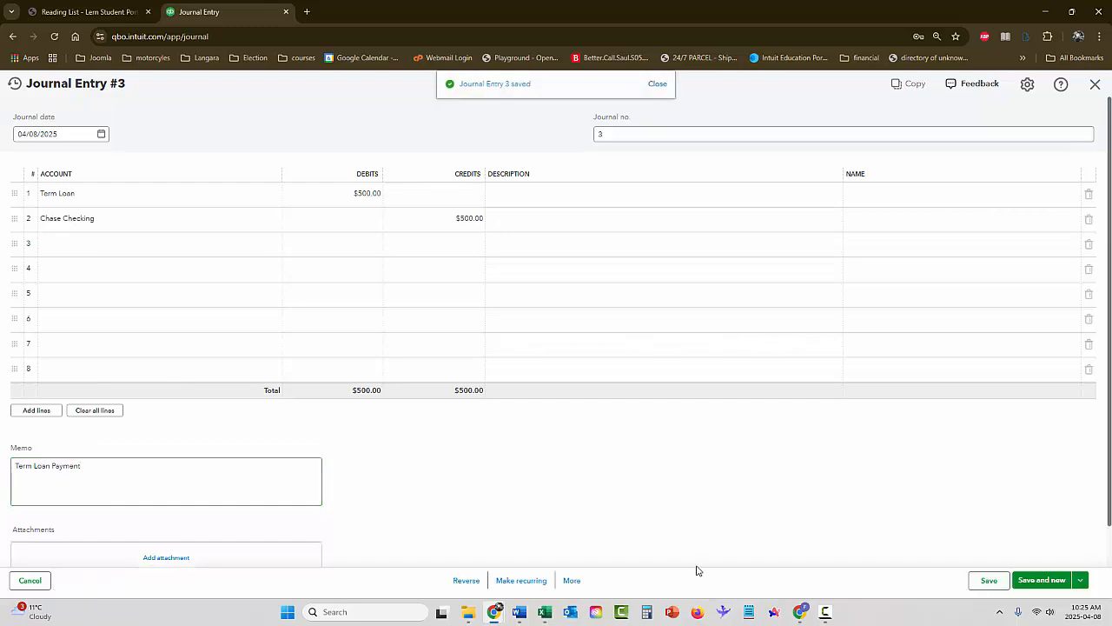
Make the saved entry a recurring template named "Term Loan Payment", scheduled monthly on the 6th day
click(512, 582)
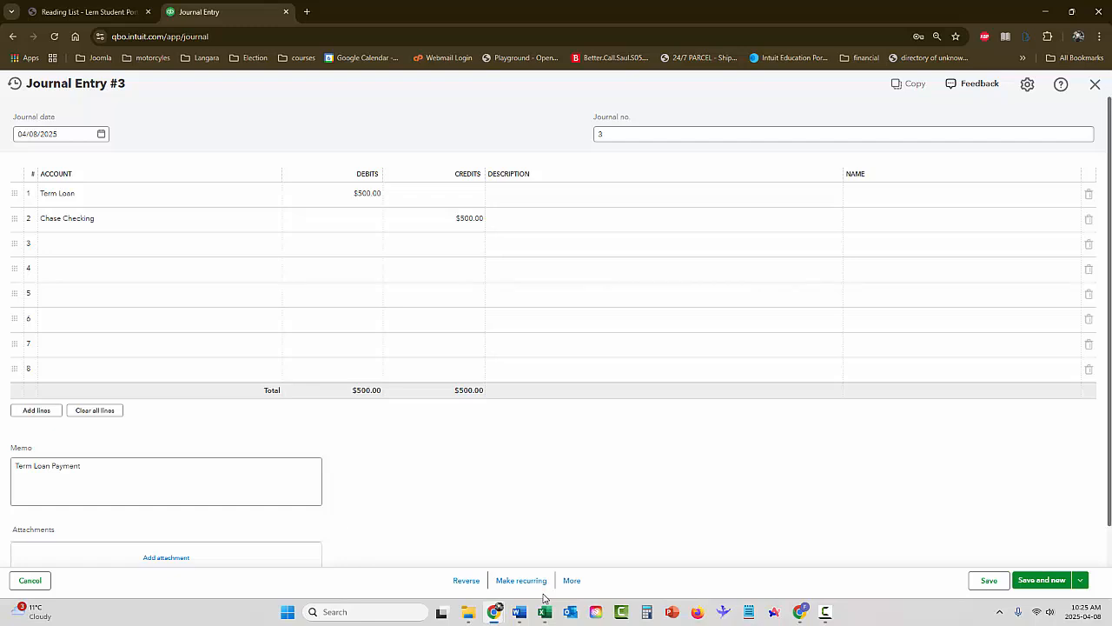
click(517, 586)
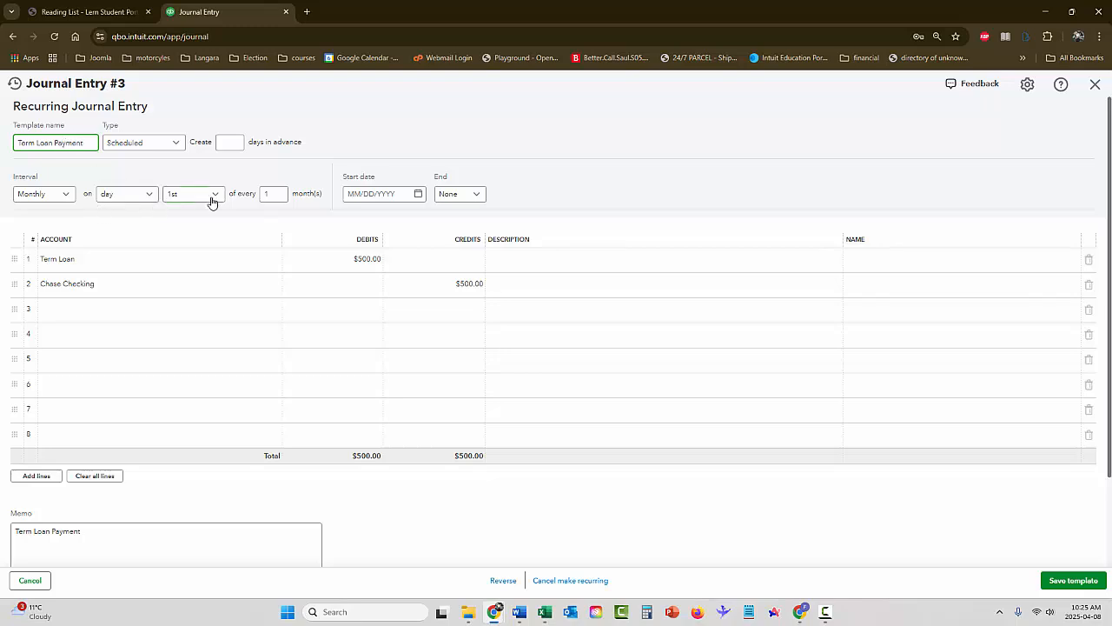
click(273, 195)
click(194, 198)
click(201, 318)
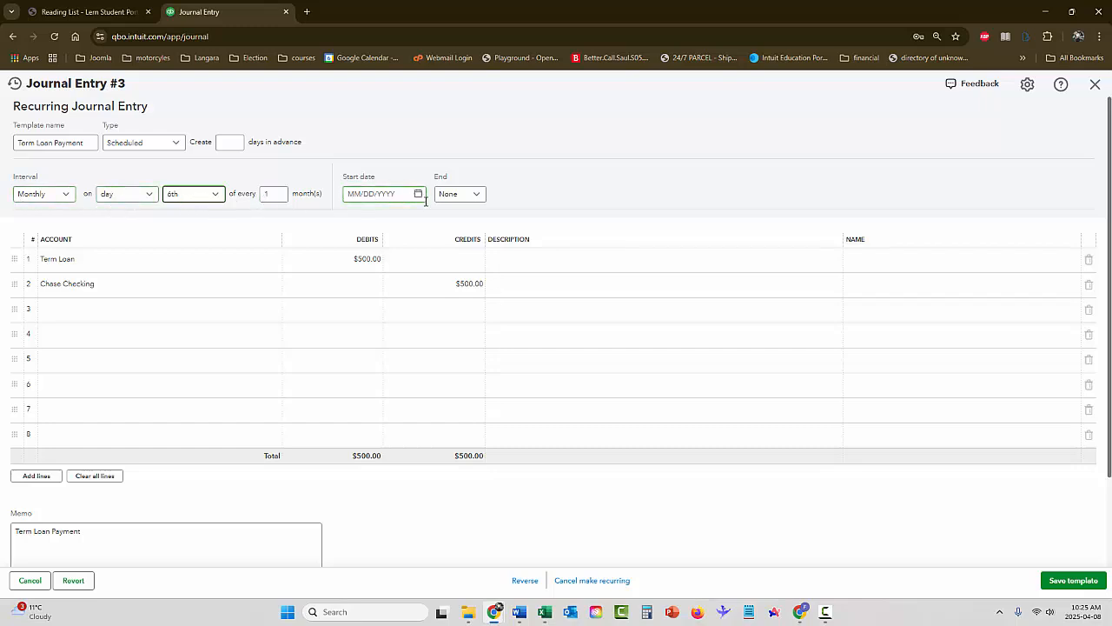
Set the recurring entry's start date to 05/06/2025 and save the template
click(417, 196)
click(458, 223)
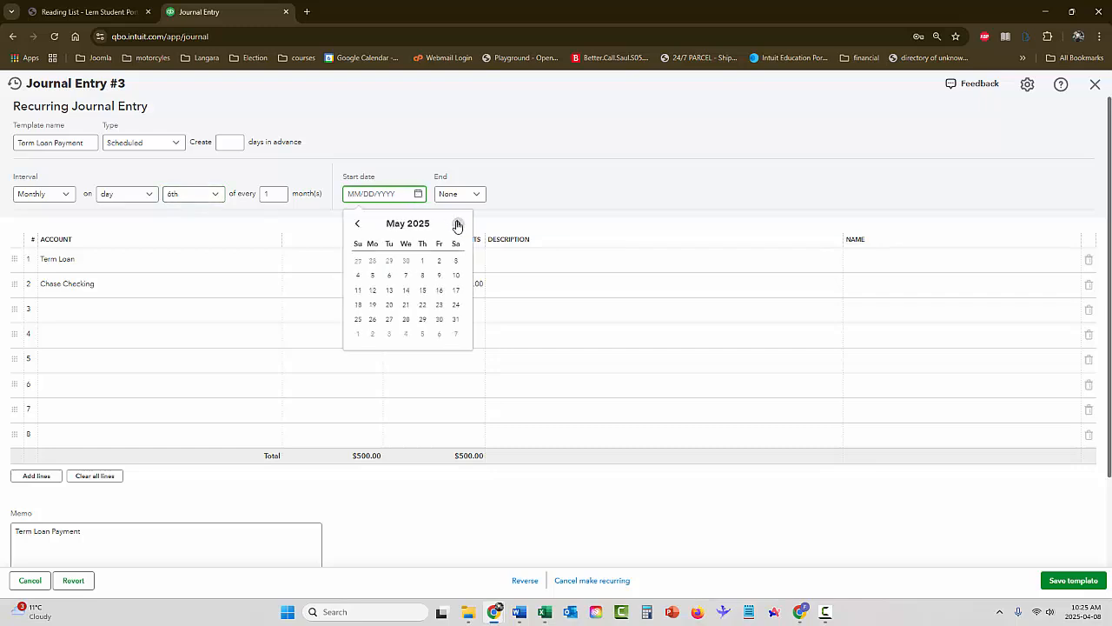
click(390, 276)
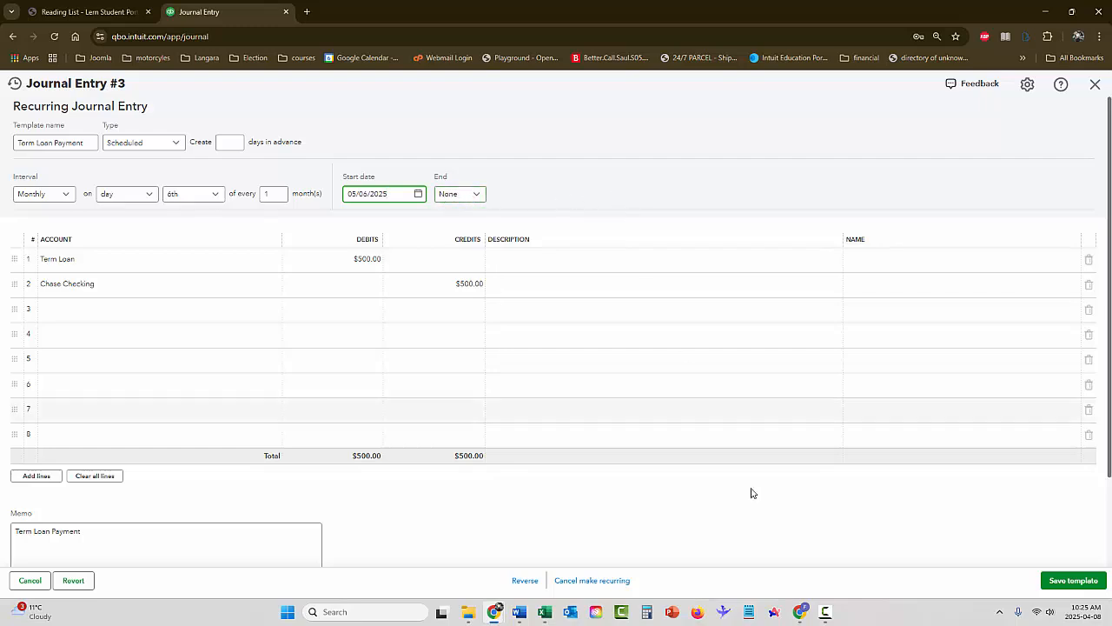
click(1068, 588)
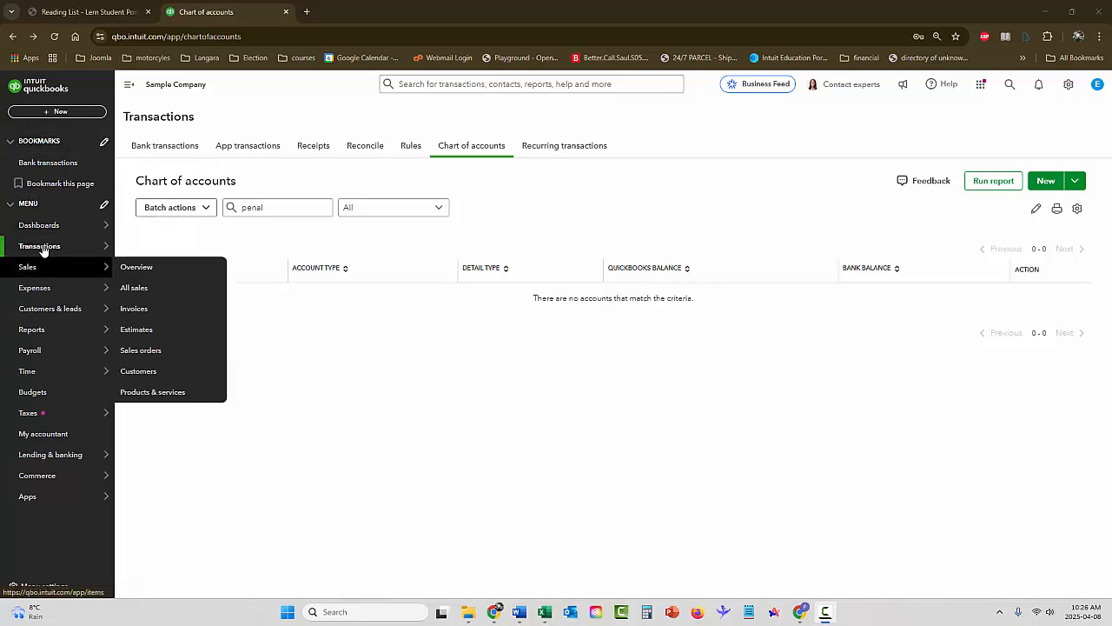
Create a new journal entry with a 150.00 debit to the Insurance expense account on the first line
click(56, 111)
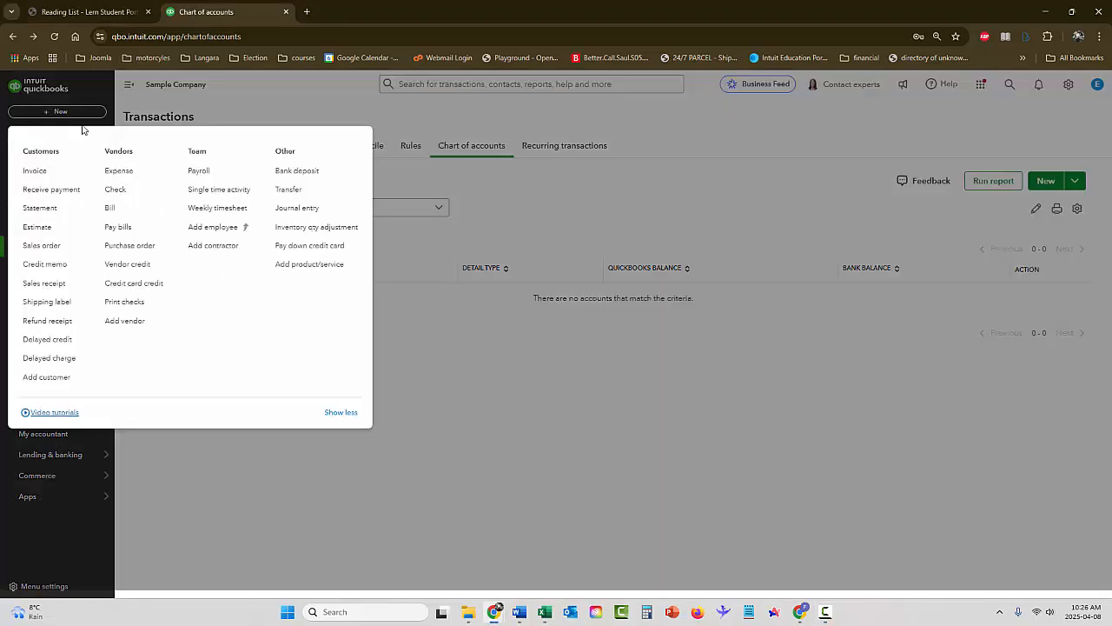
click(289, 210)
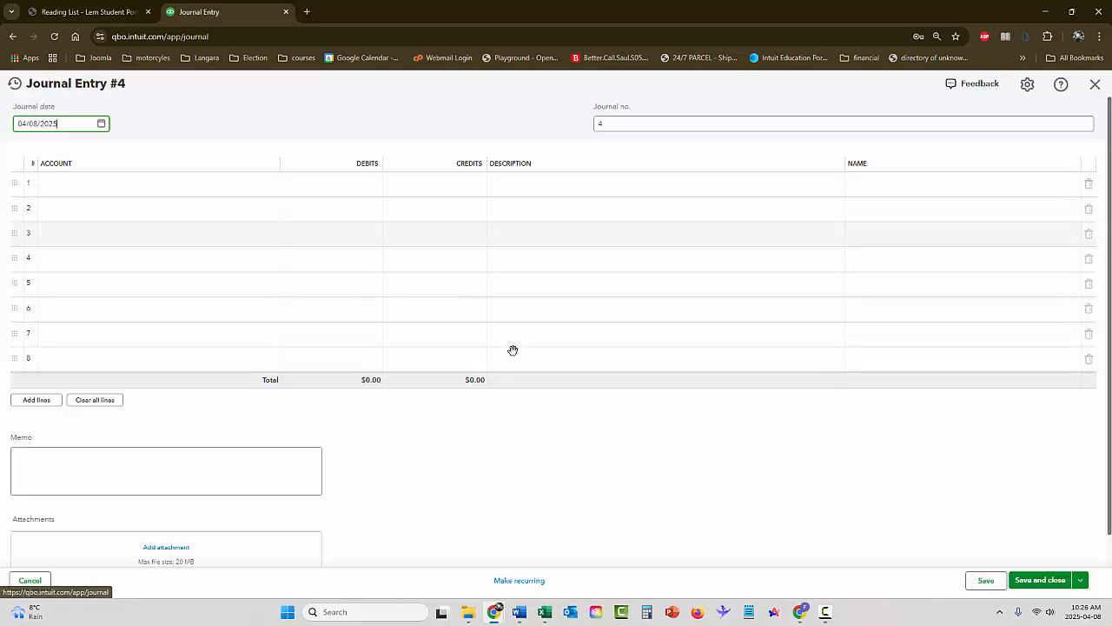
click(206, 183)
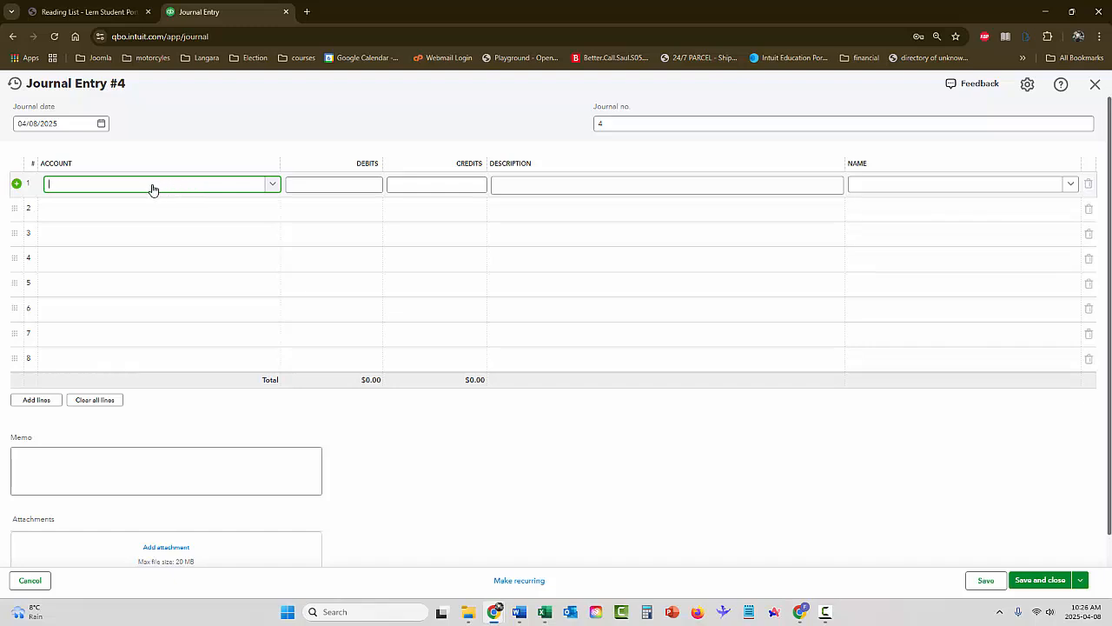
text(ins)
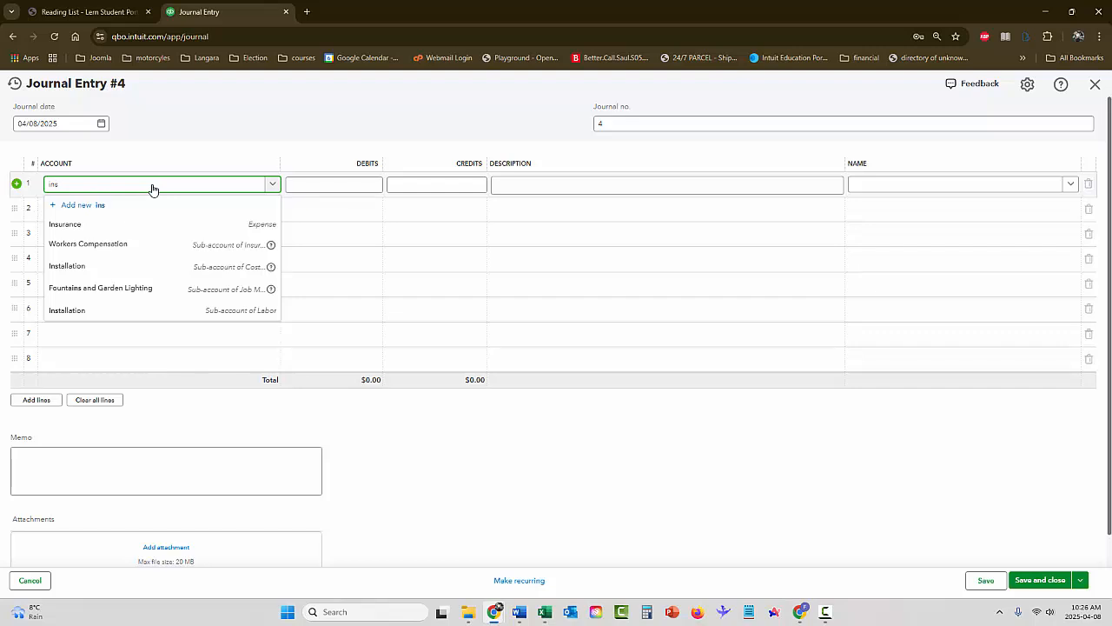
text(ur)
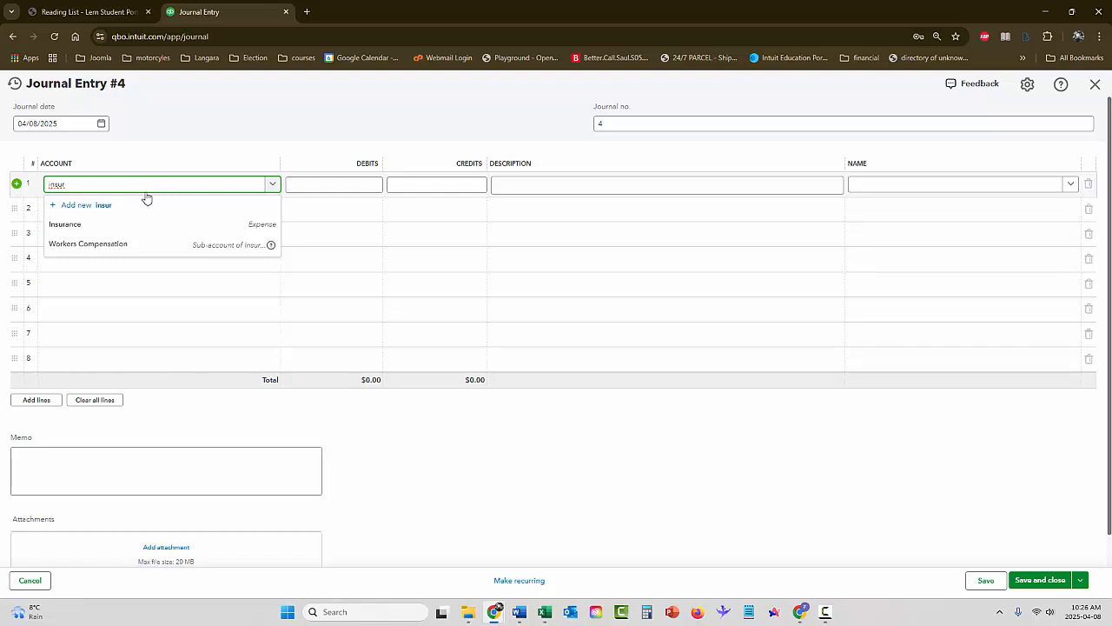
click(74, 228)
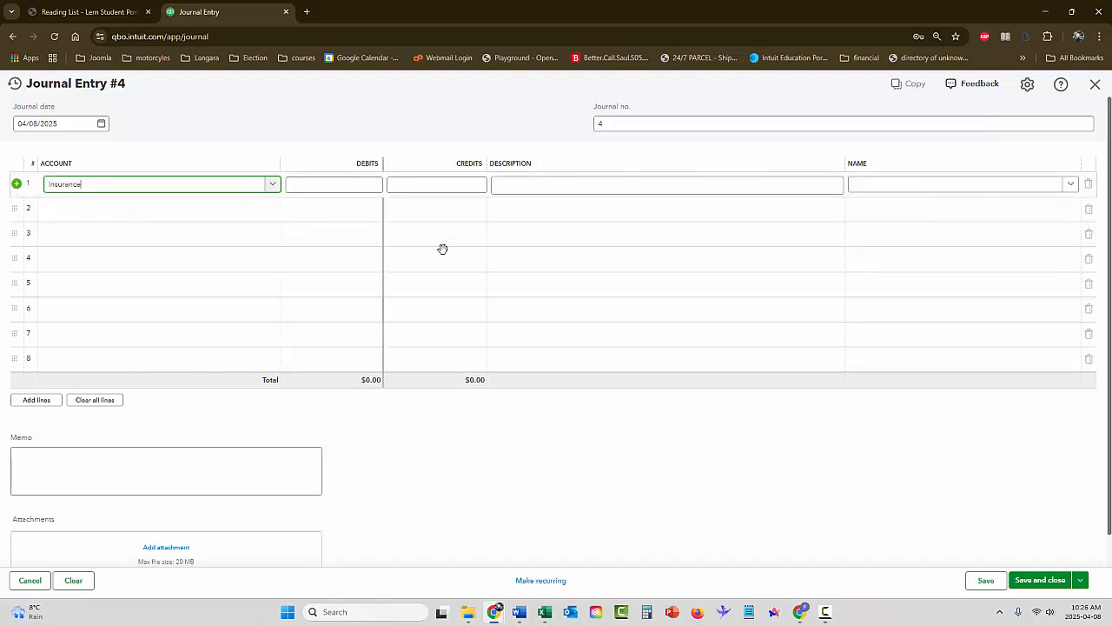
click(364, 187)
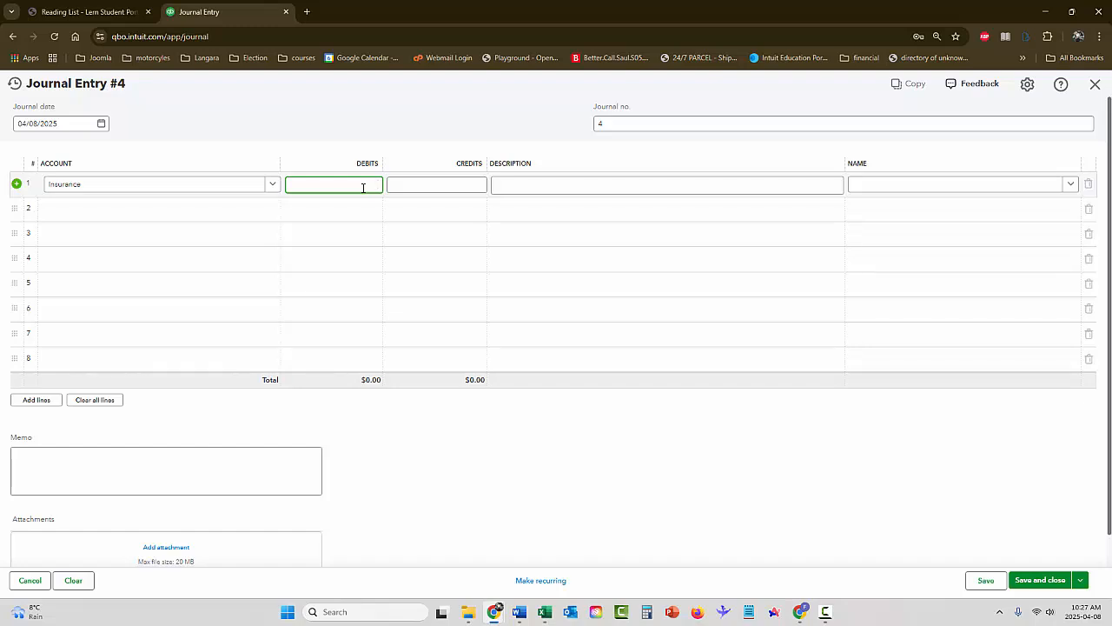
key(Tab)
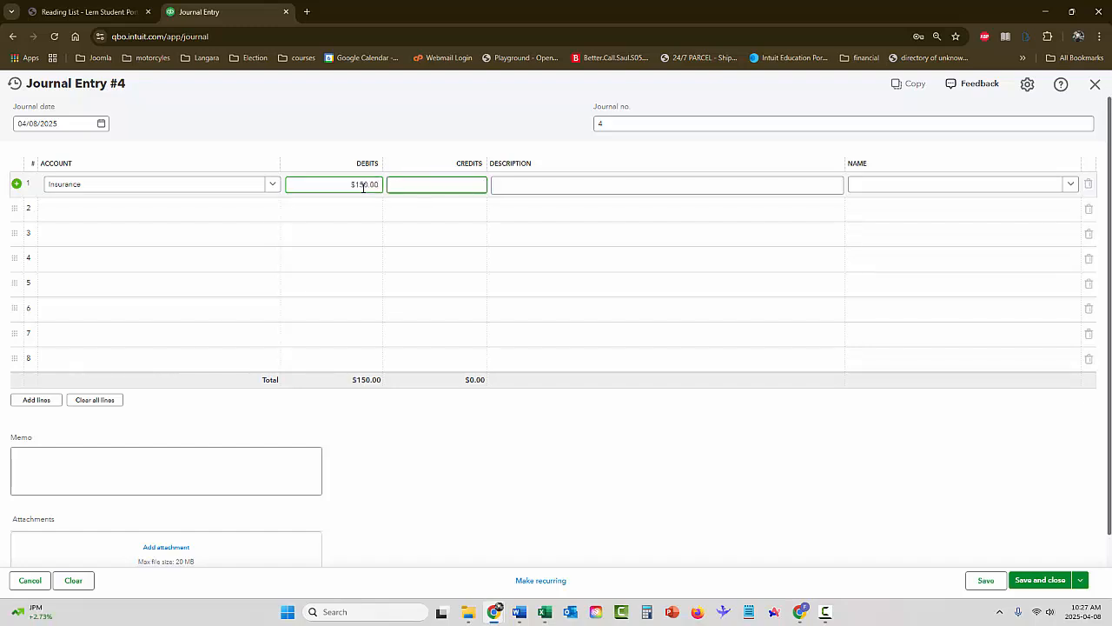
Select the Prepaid Expenses account on the second line for the balancing 150.00 credit
click(193, 214)
text(prep)
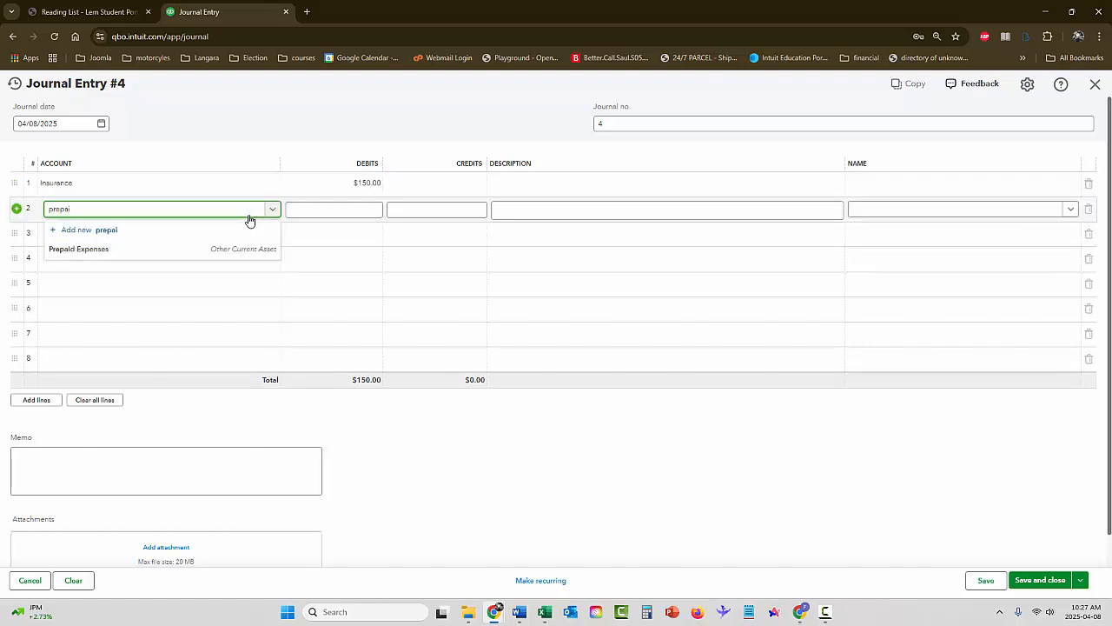
text(ai)
click(240, 248)
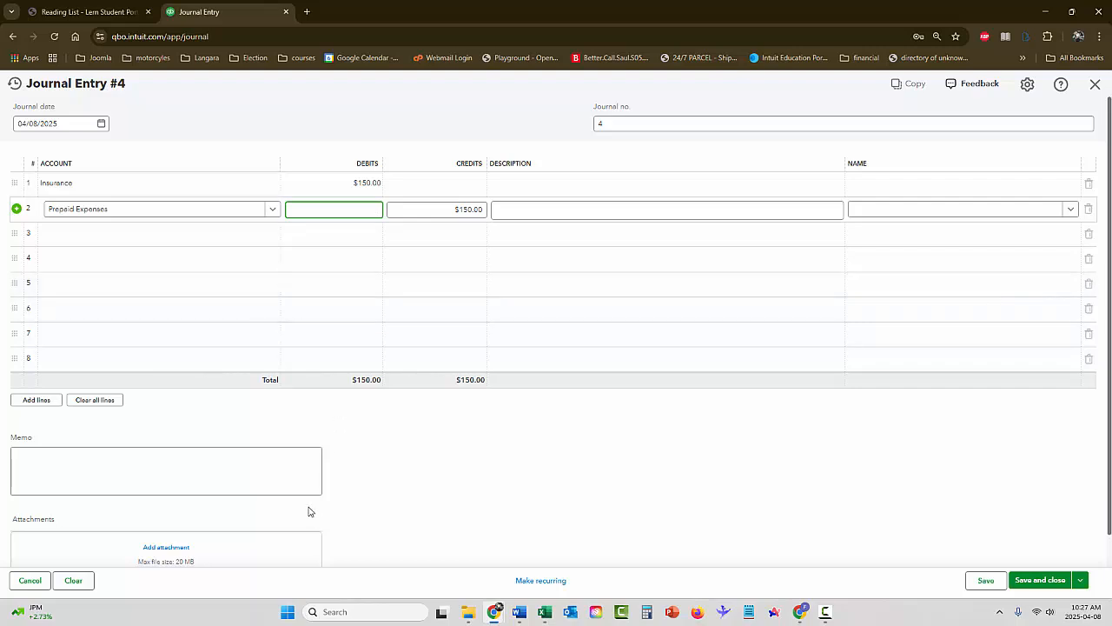
Add the memo "monthly portion of annual premium" to the insurance journal entry and save it
click(257, 473)
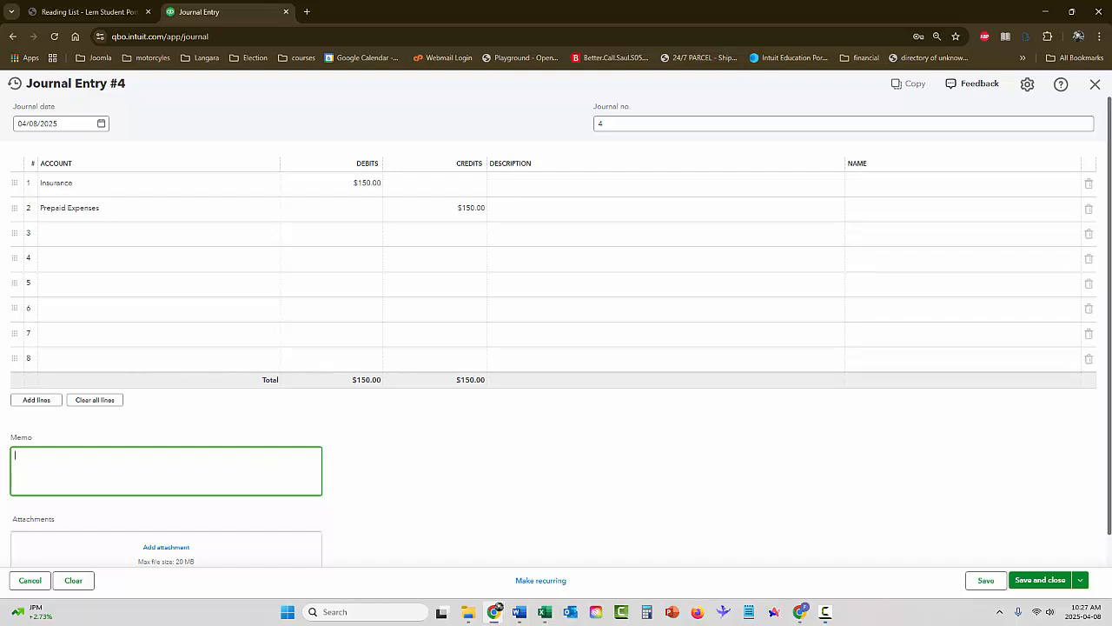
click(266, 470)
text(month)
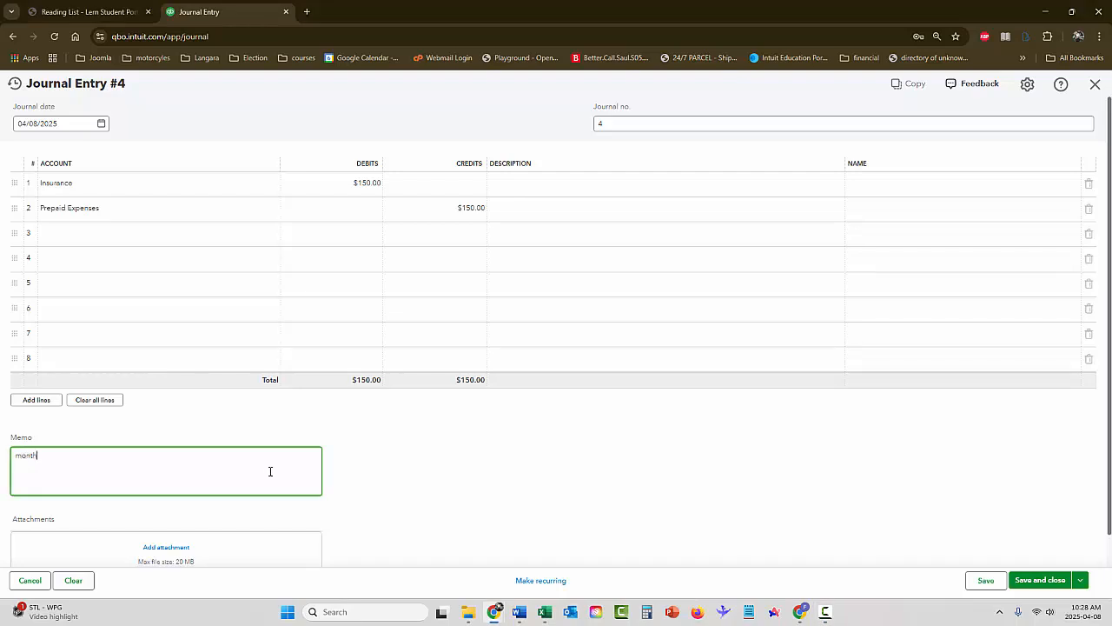
text(ly pa)
text(rtion of annual s)
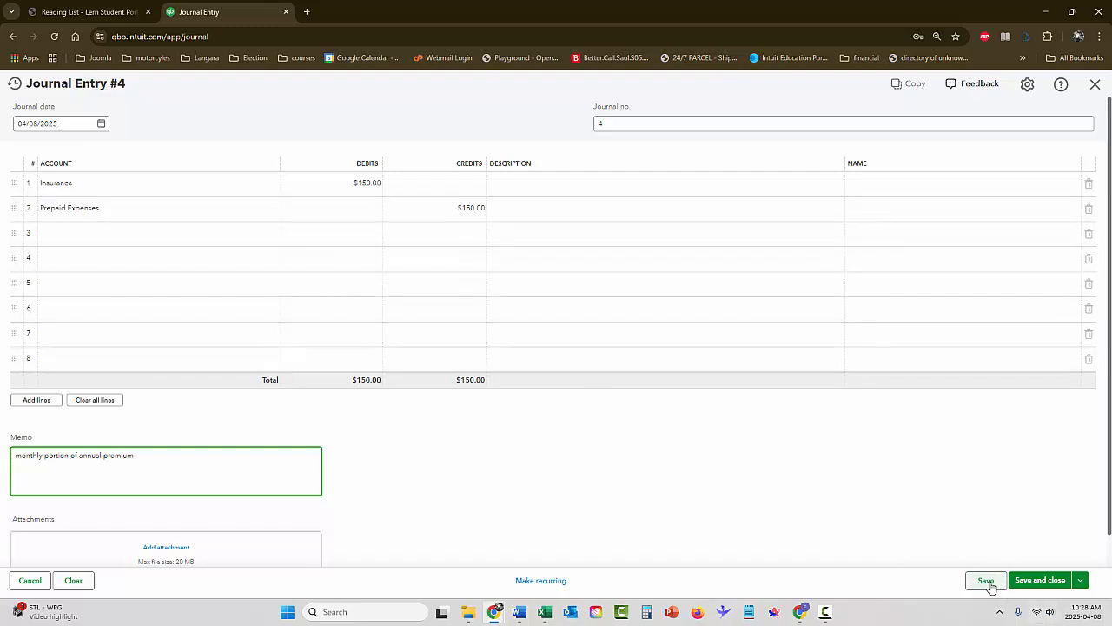
click(985, 580)
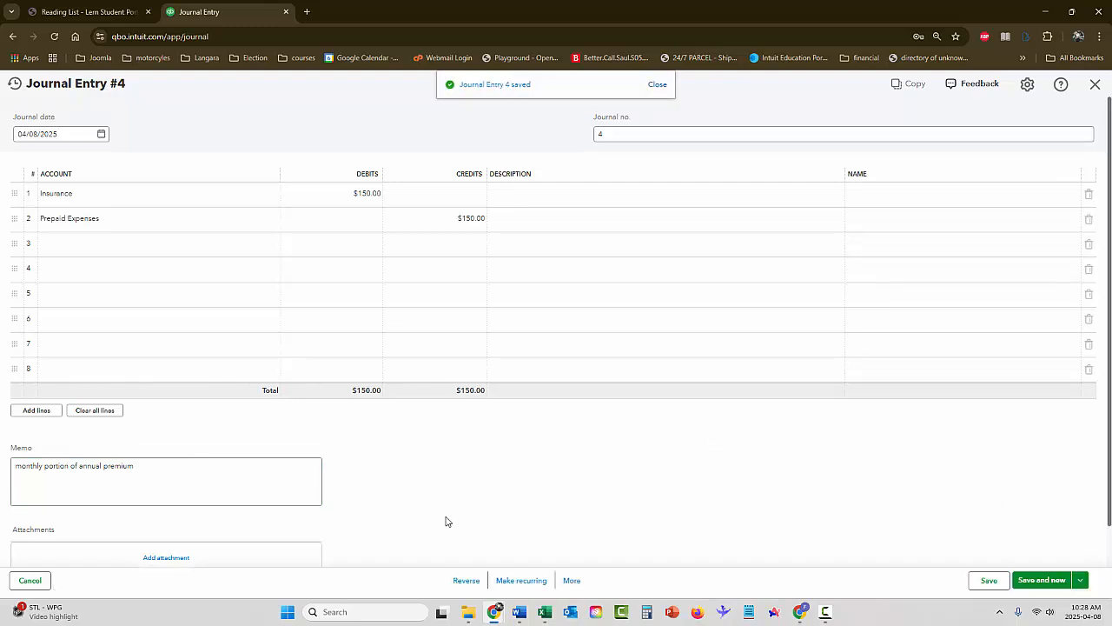
Make the saved entry a recurring template named "insurance expense", scheduled monthly on the 8th day
click(517, 580)
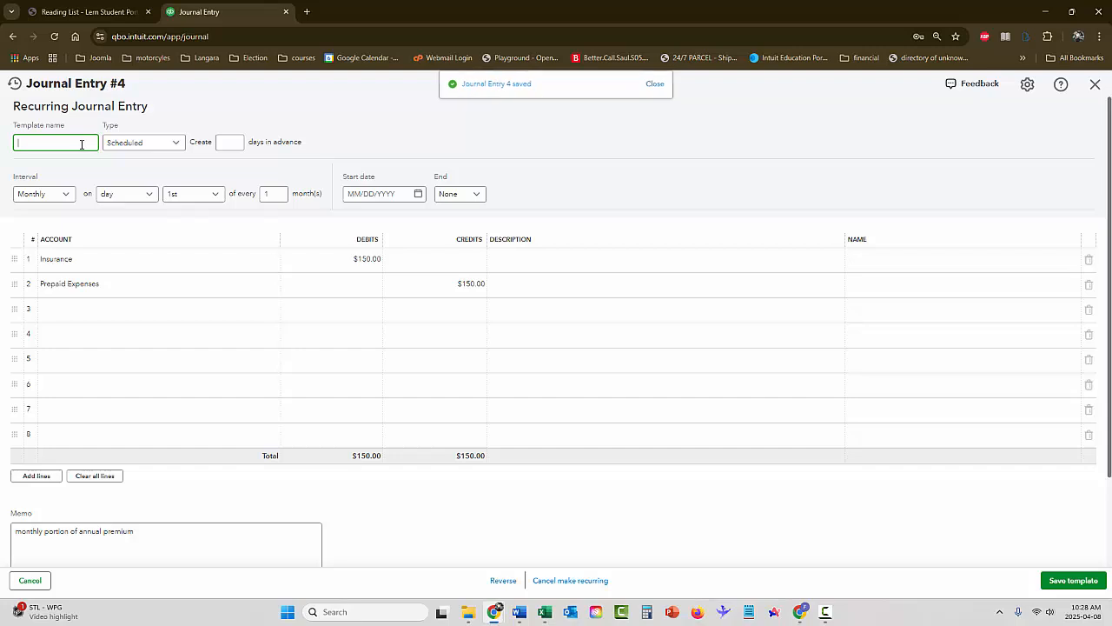
text(insur)
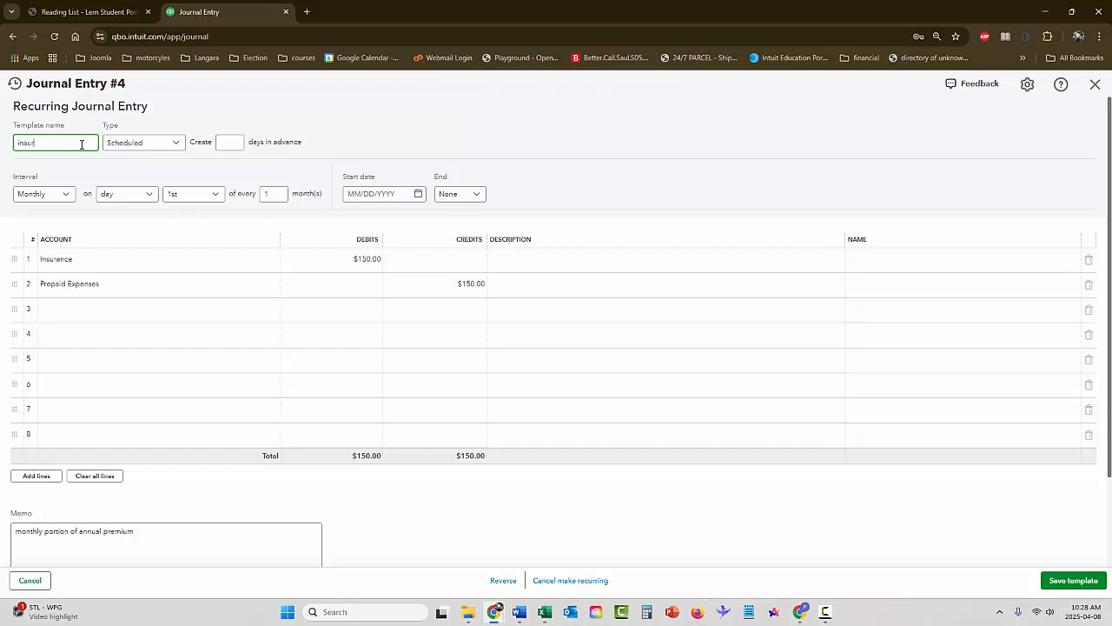
text(ance expense)
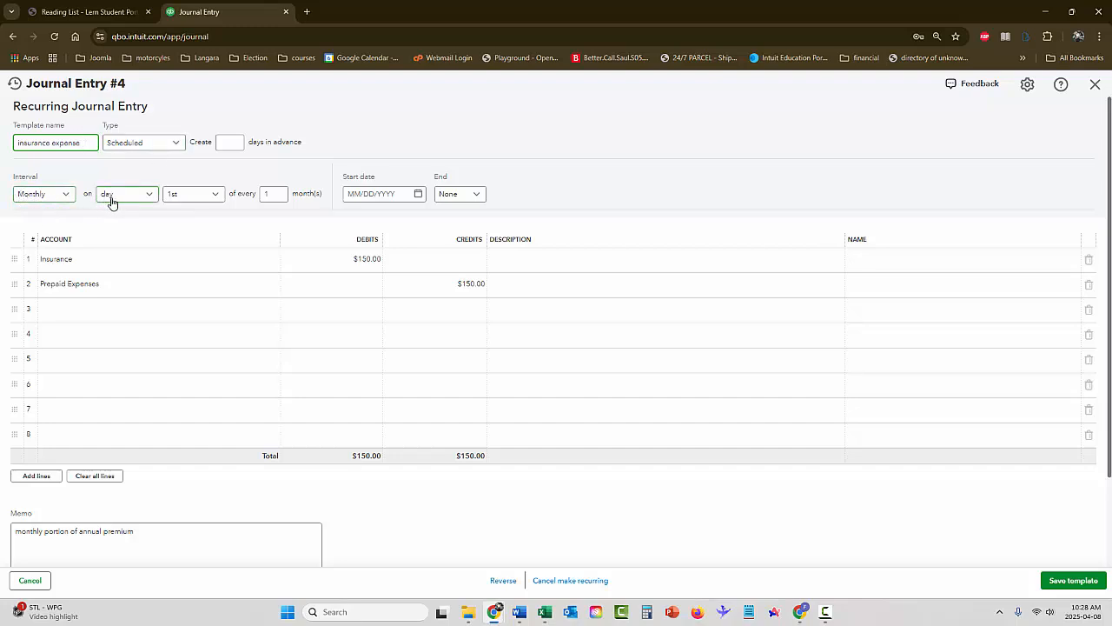
click(190, 198)
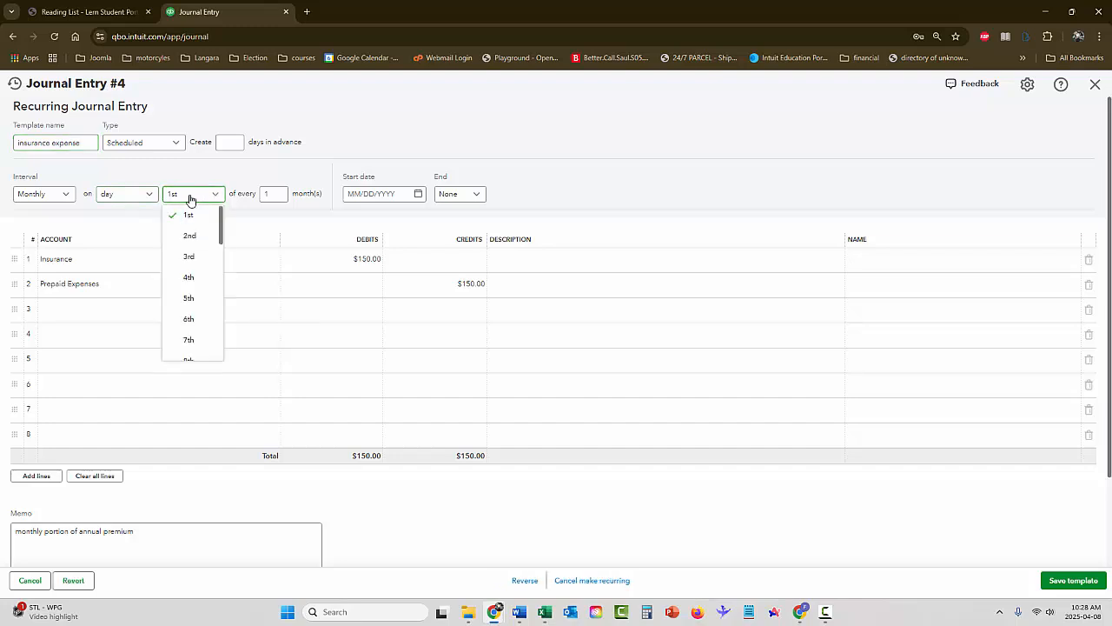
click(200, 357)
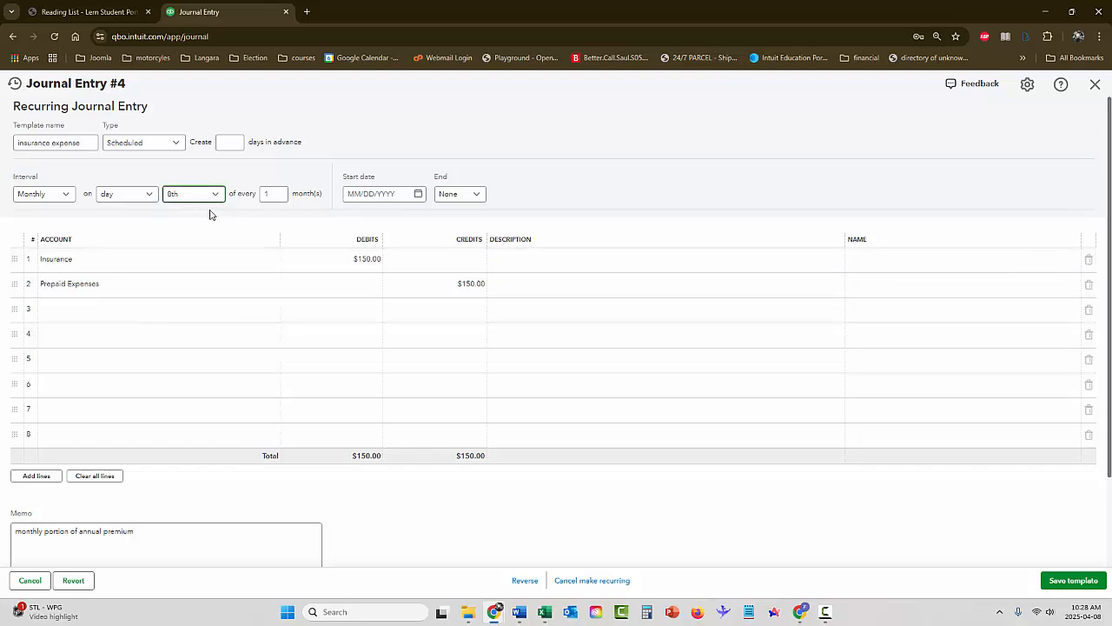
Set the insurance template's start date to 05/08/2025 and save the template
click(366, 192)
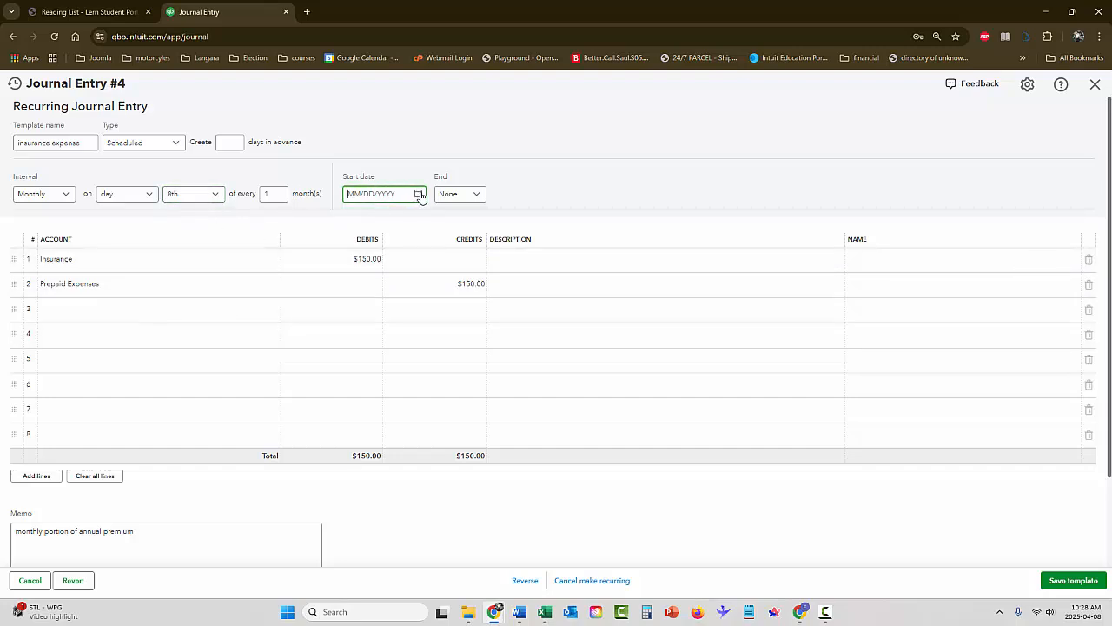
click(419, 194)
click(458, 225)
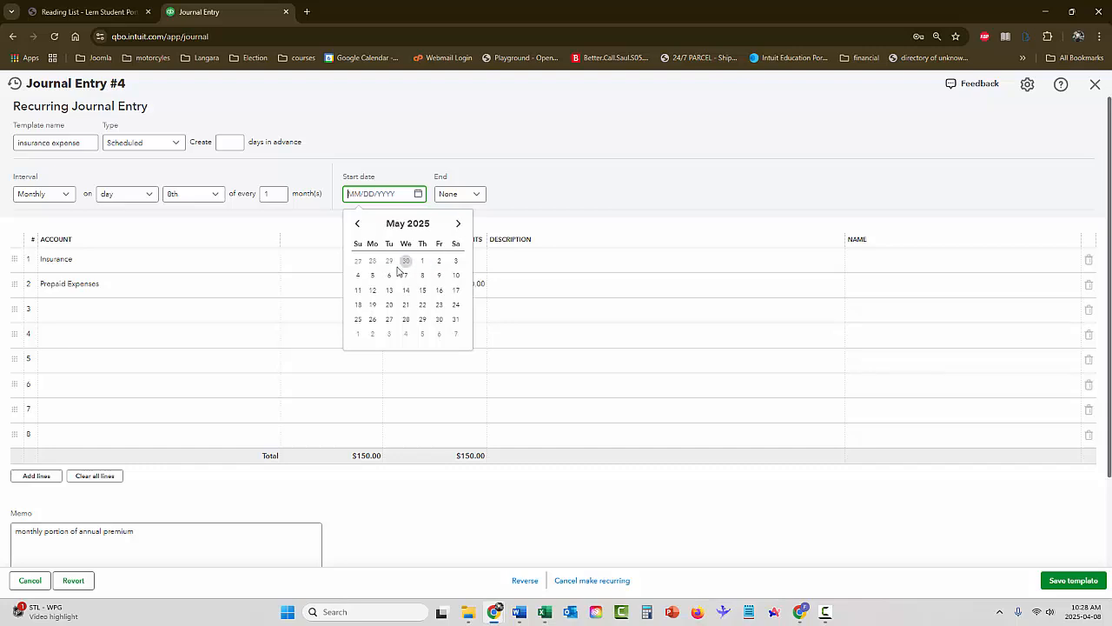
click(423, 275)
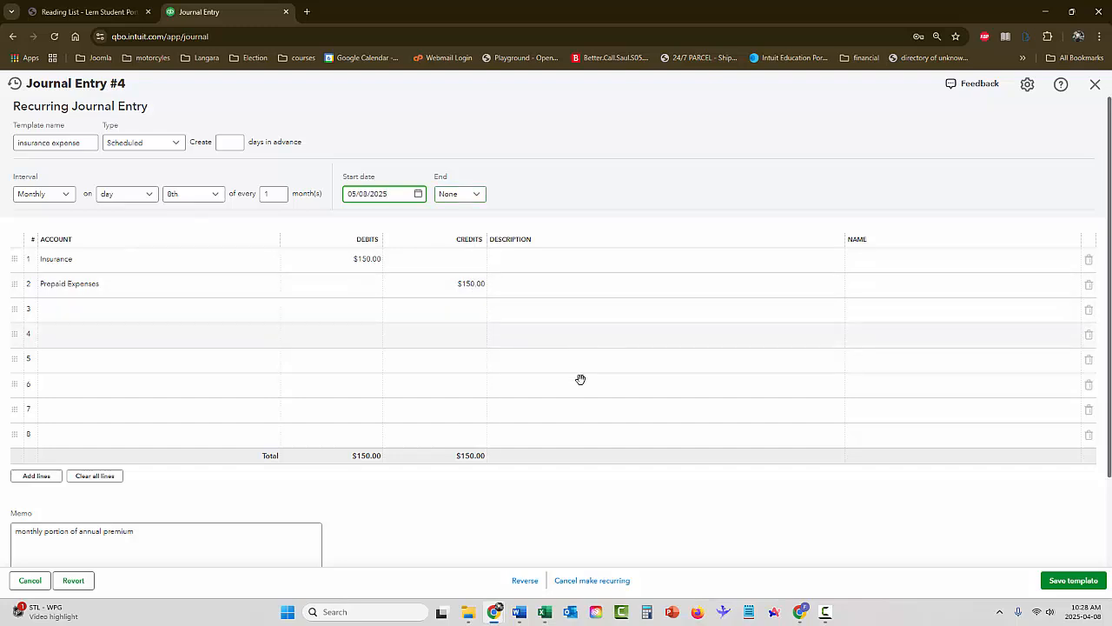
click(1076, 582)
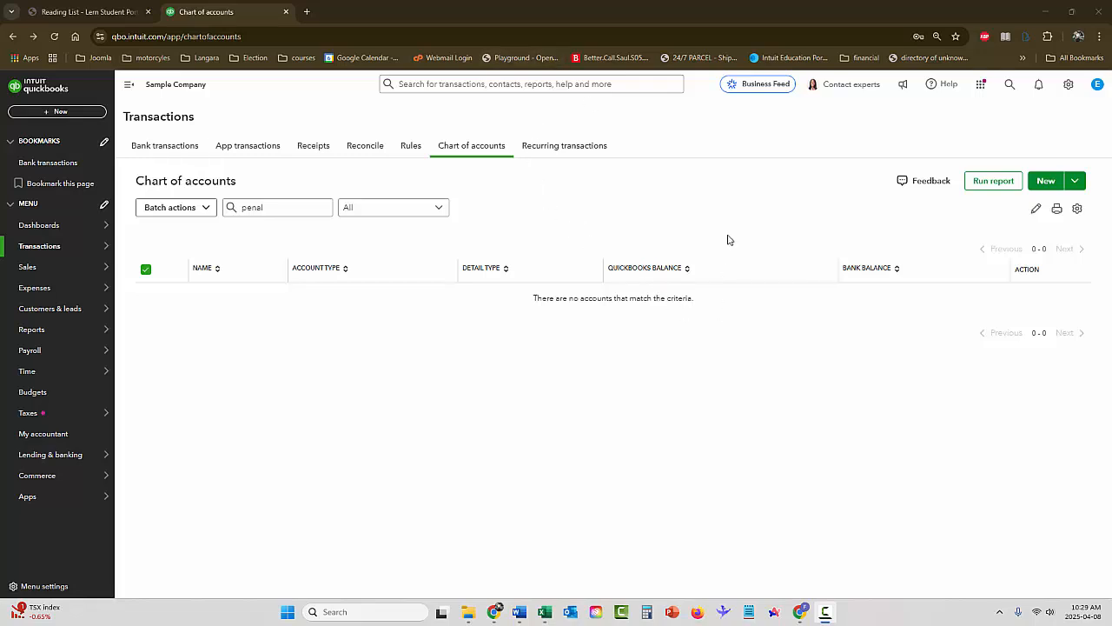
Open the recurring transactions list and view the available actions for the "insurance expense" template
click(1069, 87)
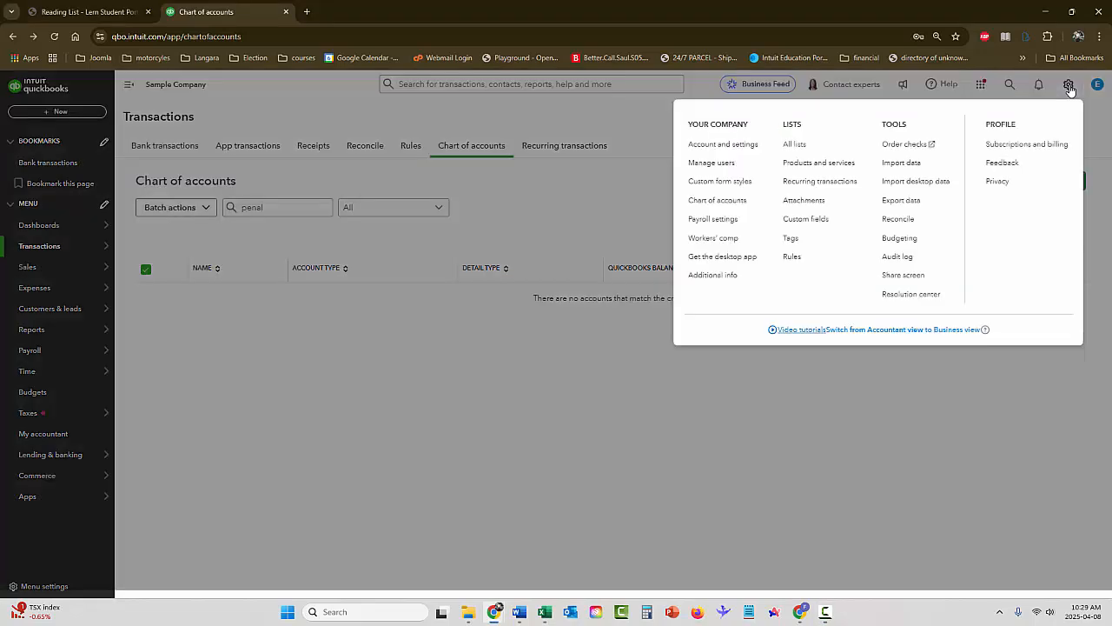
click(802, 181)
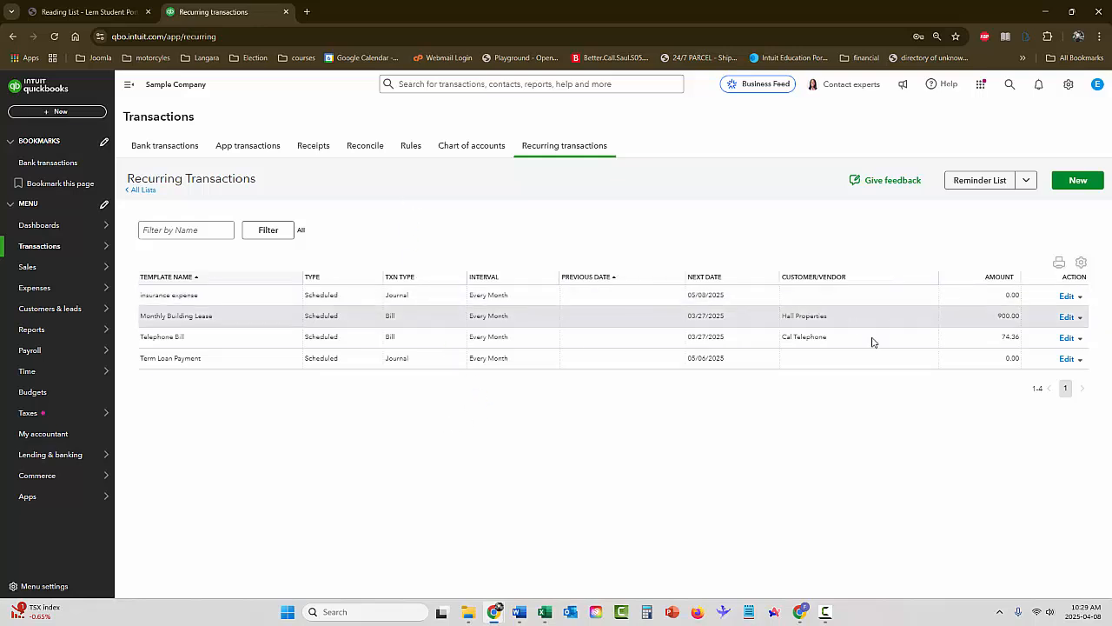
click(1081, 297)
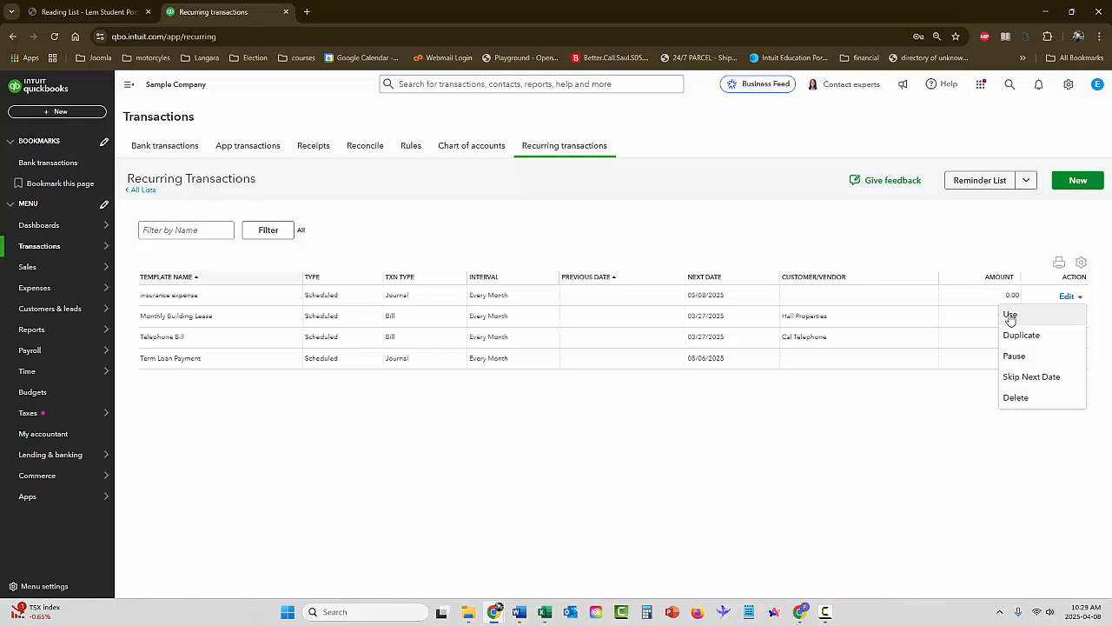
click(834, 424)
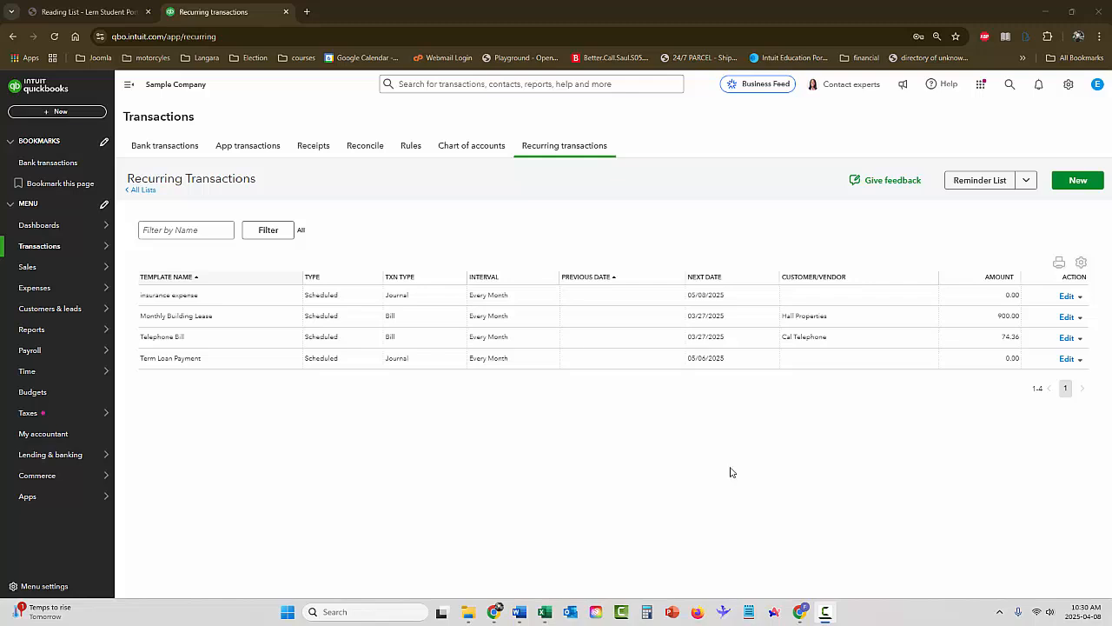
Open the advanced transactions search and filter the results to the Journal transaction type
click(1010, 87)
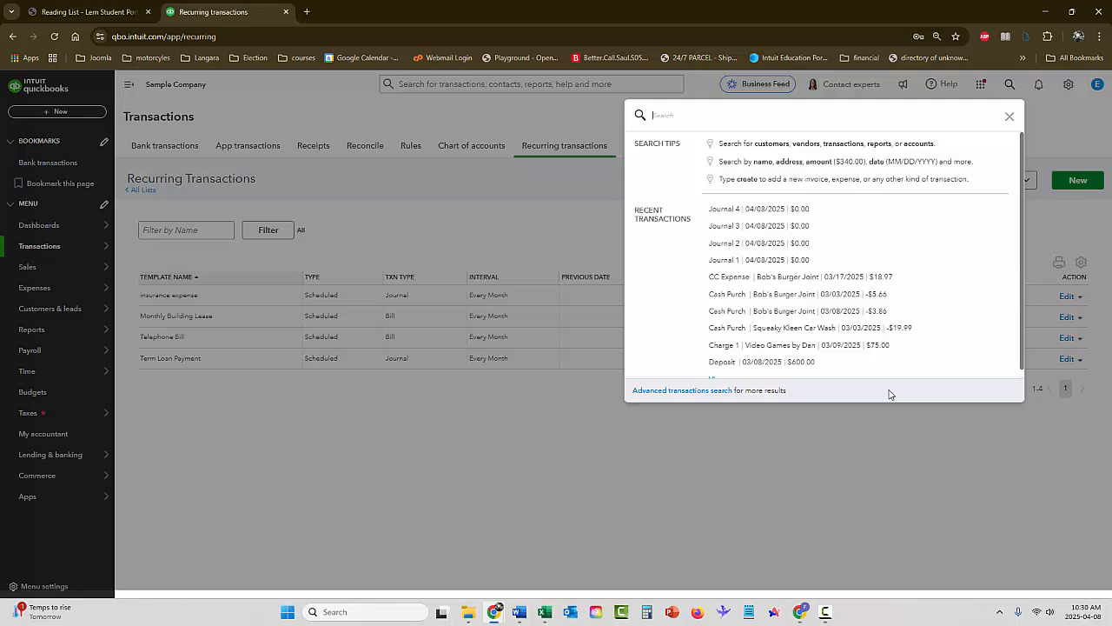
key(F10)
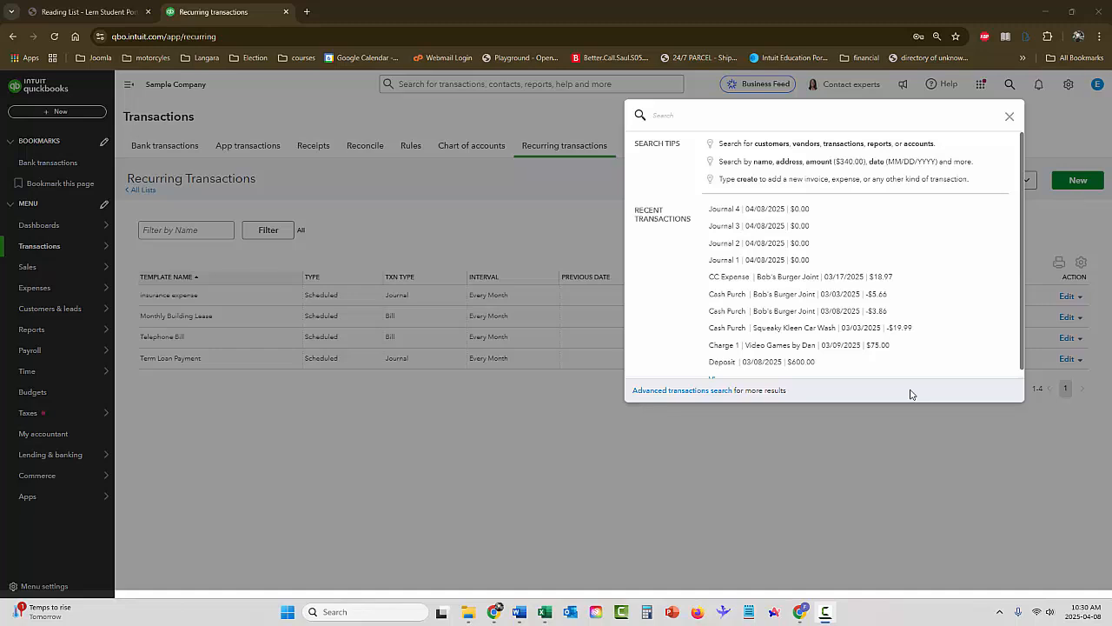
click(679, 393)
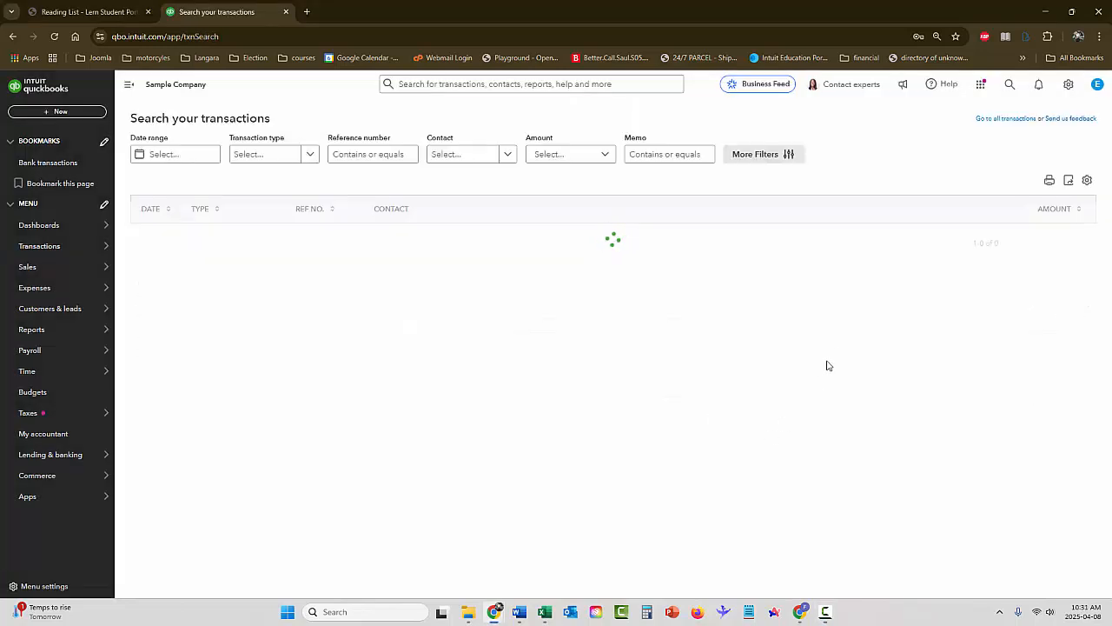
click(244, 156)
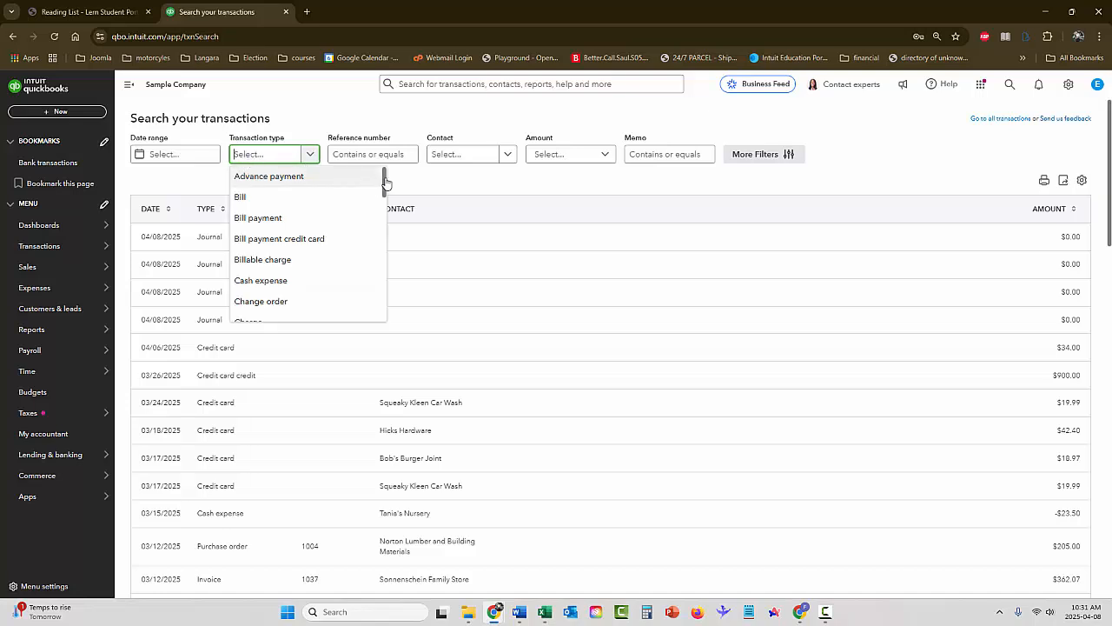
drag(385, 184, 383, 283)
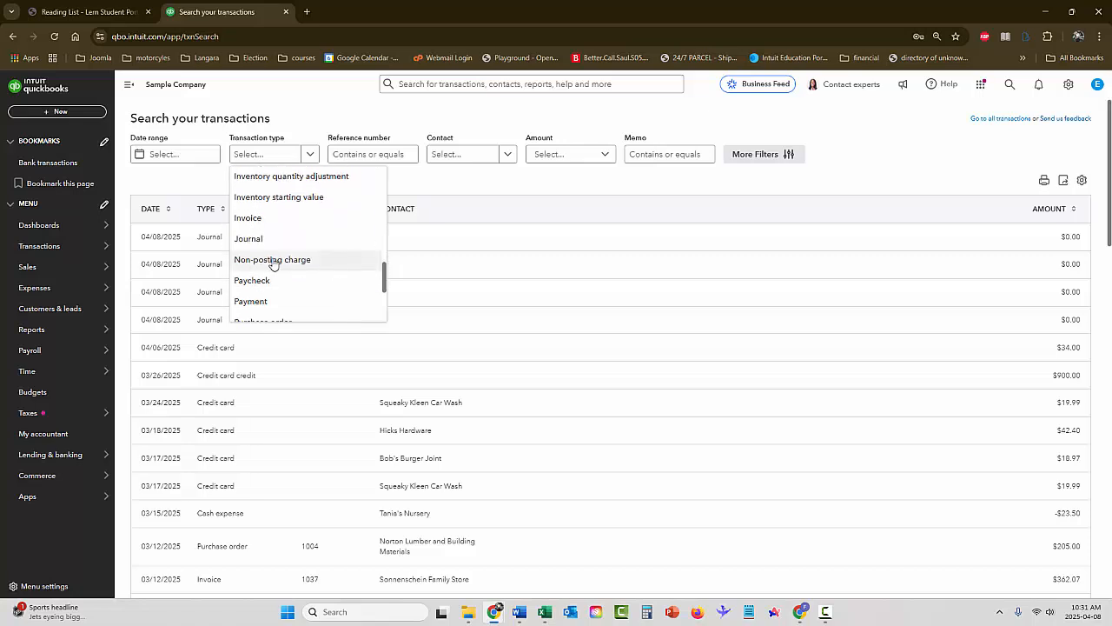
click(248, 240)
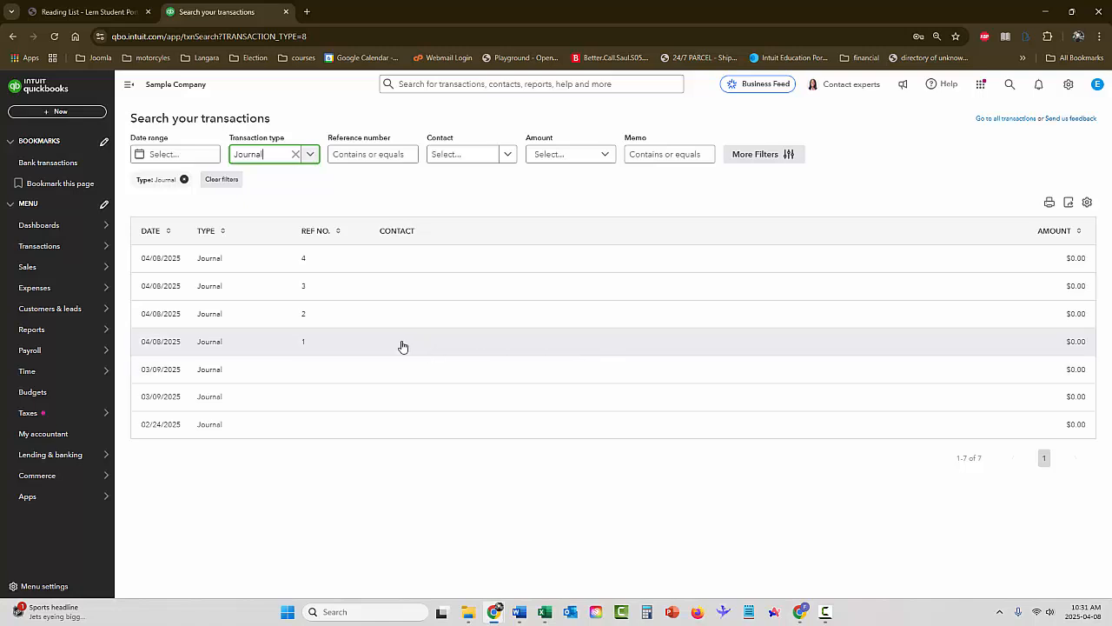
Open journal entry 2, change the second line's account to Checking, and save and close the entry
click(337, 319)
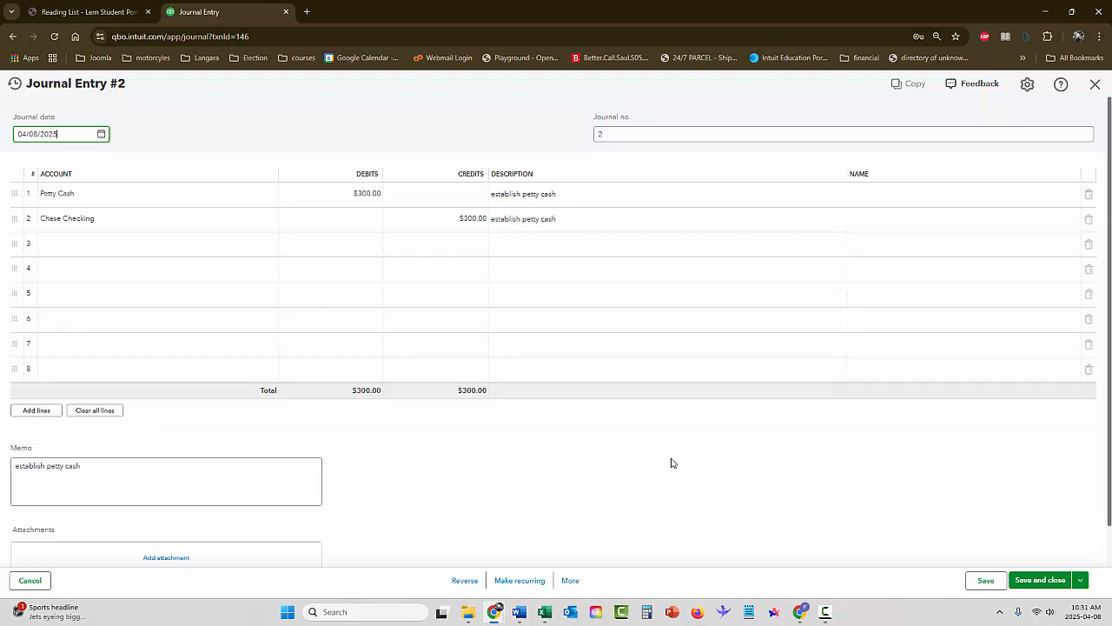
click(74, 219)
click(273, 222)
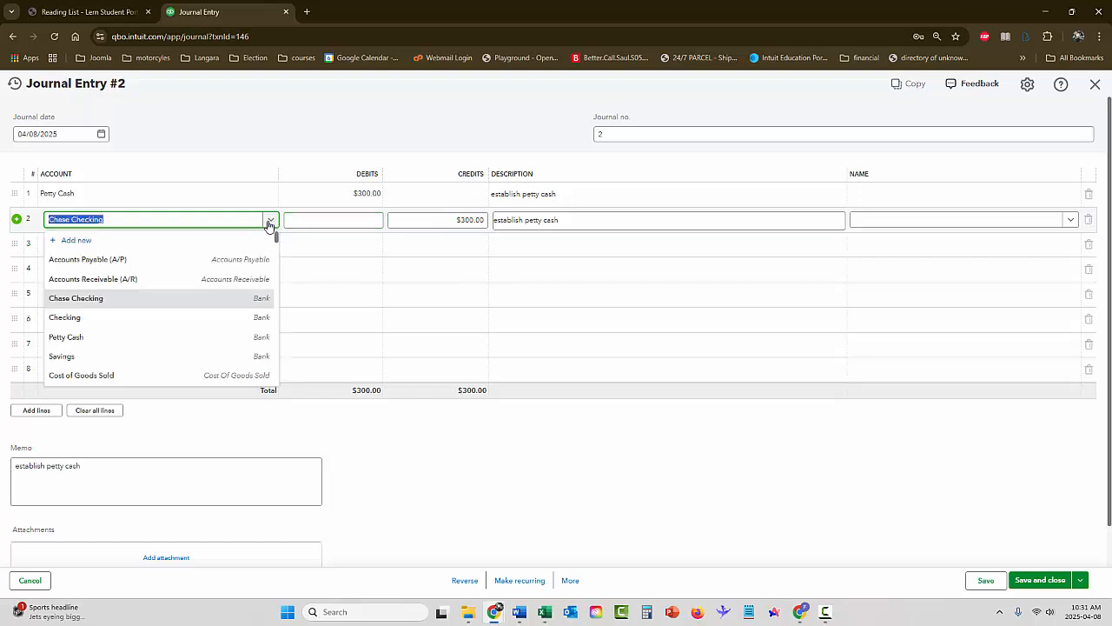
click(144, 317)
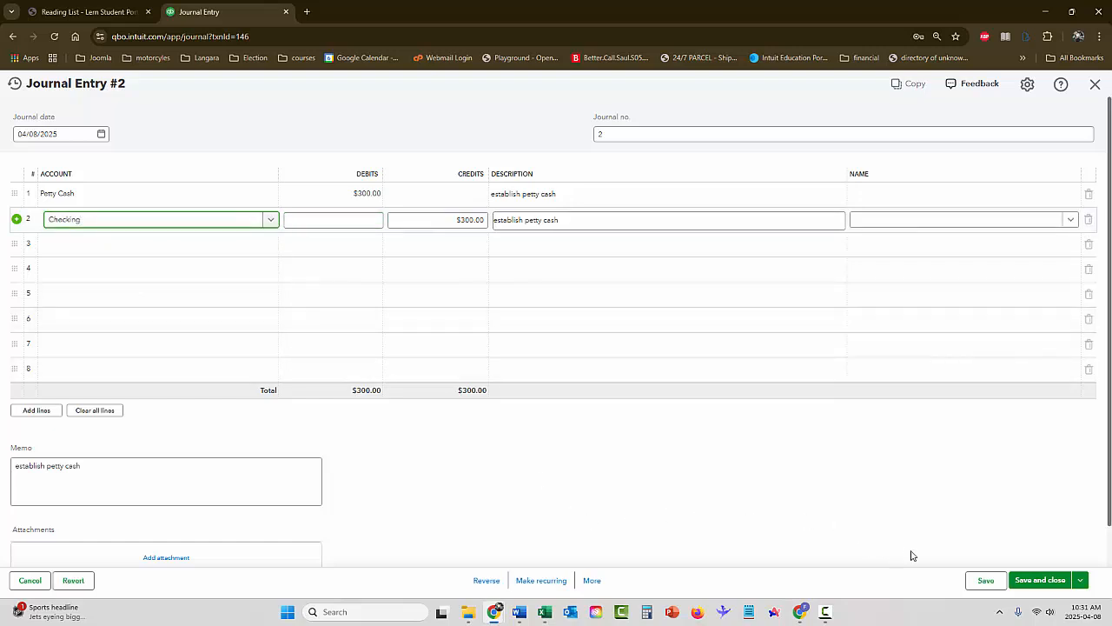
click(1052, 580)
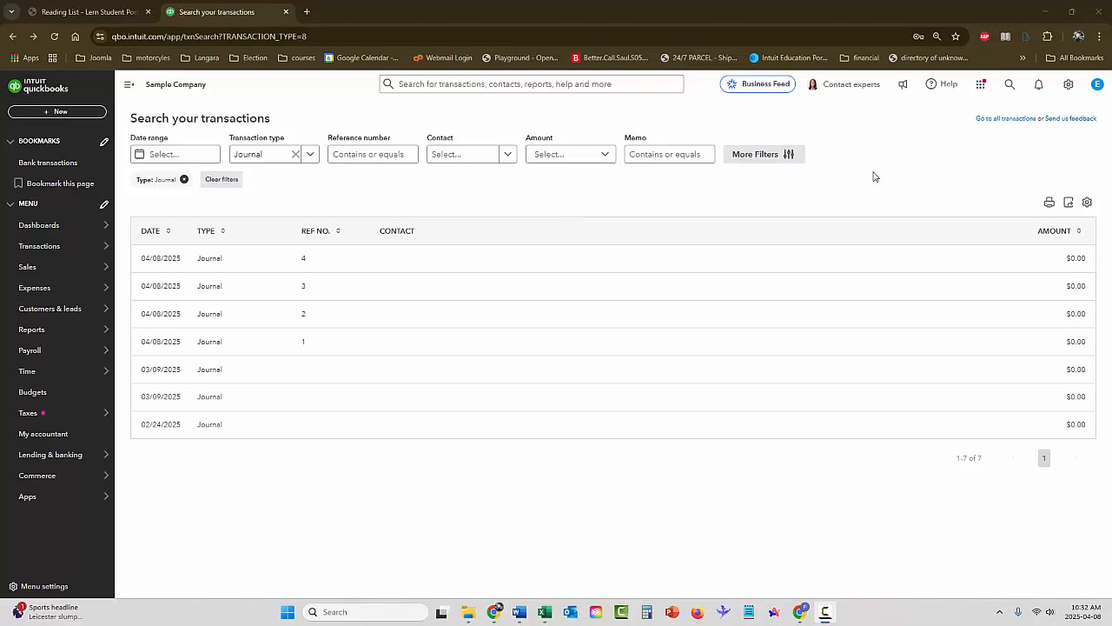
Start a new advanced transactions search and limit it to Journal transactions again
click(1012, 87)
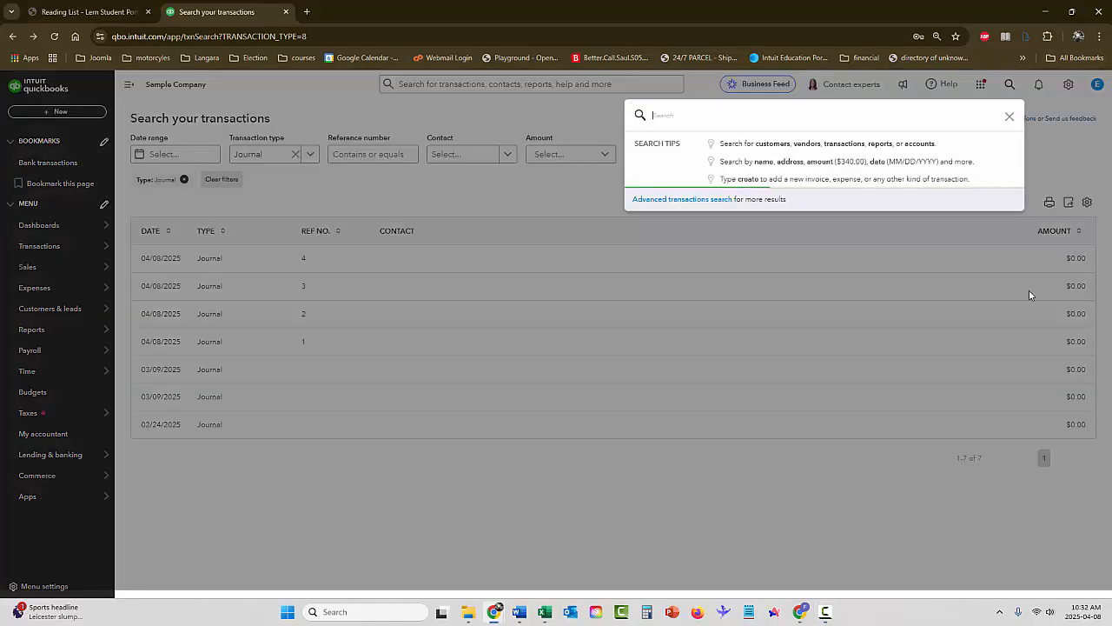
click(700, 390)
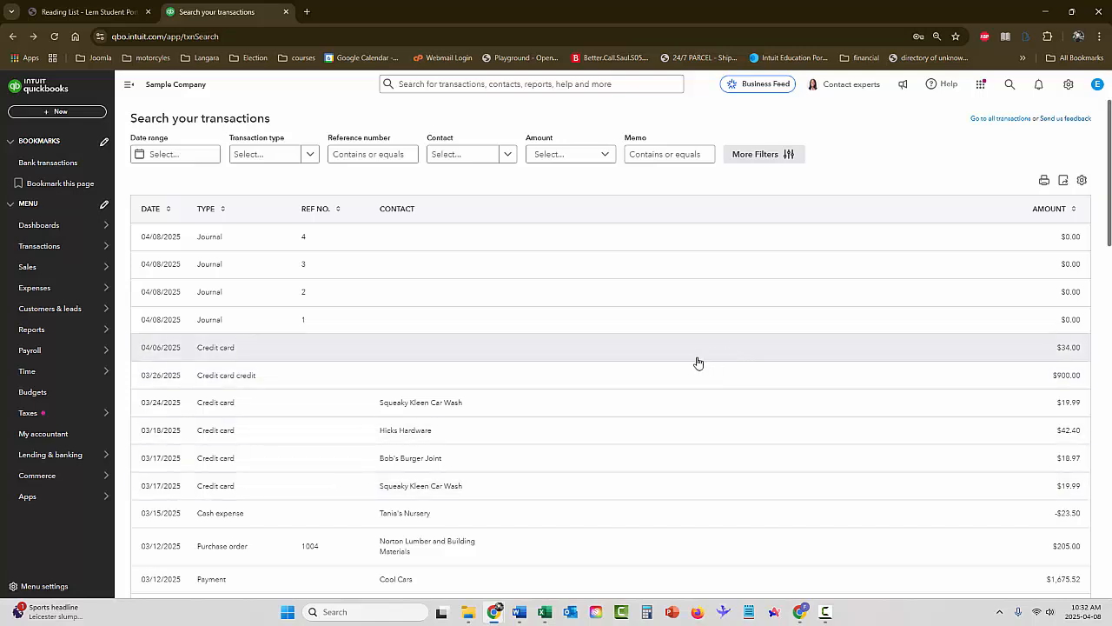
click(309, 156)
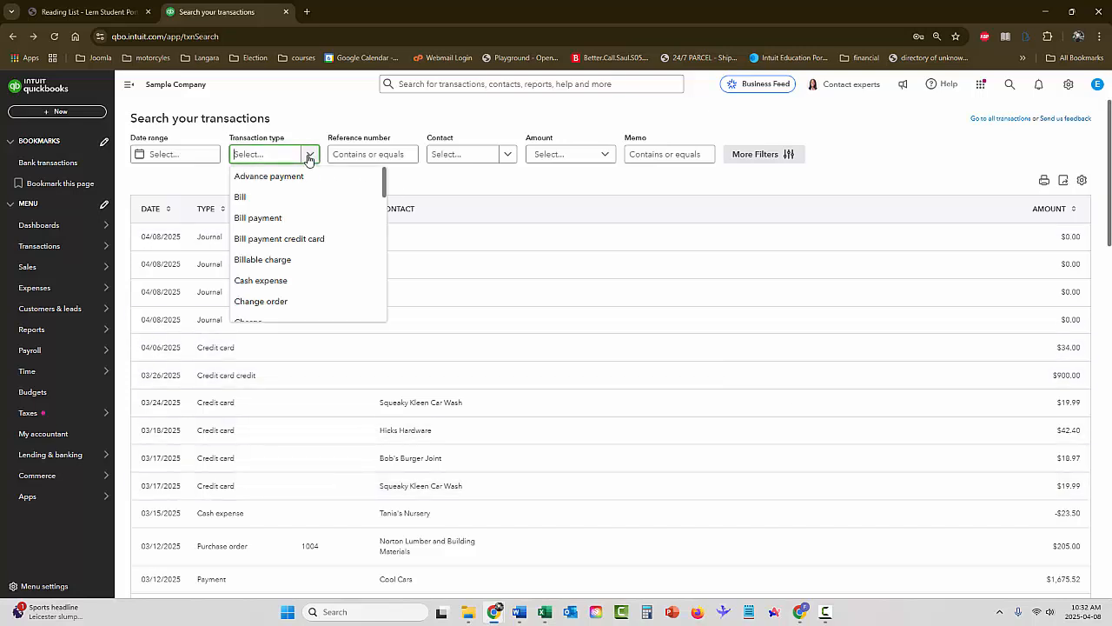
scroll(308, 210, down, 3)
scroll(308, 213, down, 3)
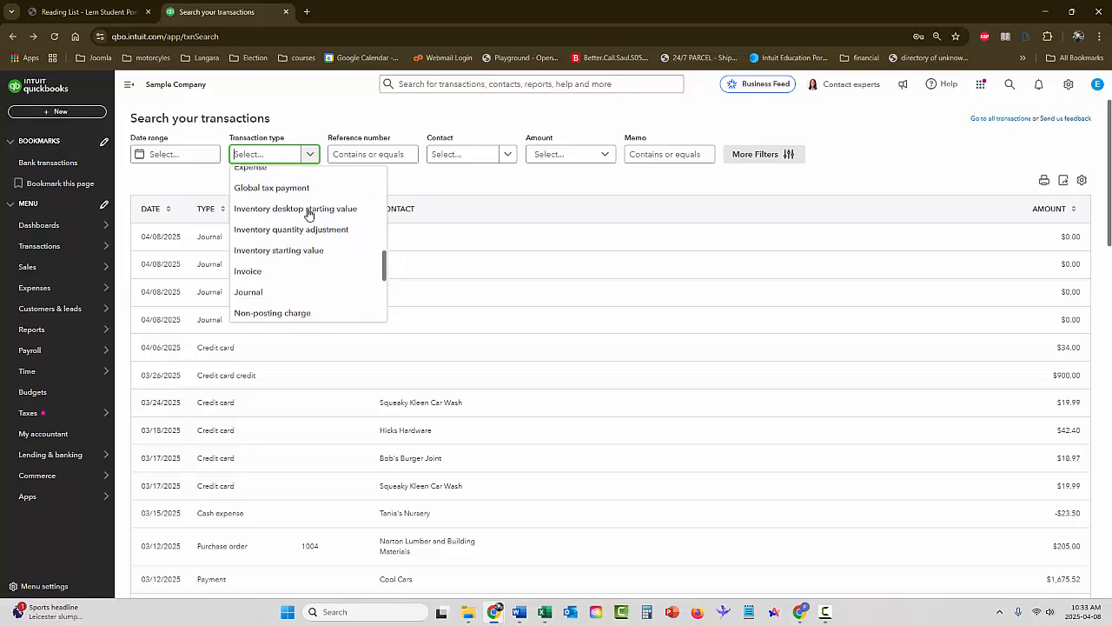
click(257, 235)
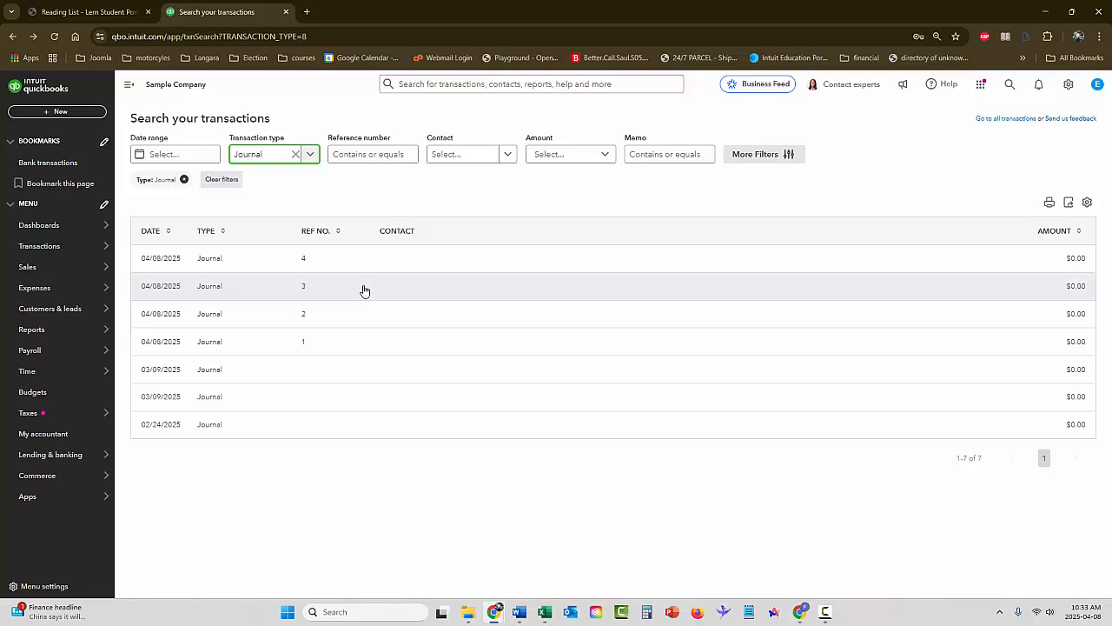
Open journal entry 3, the $500.00 term loan payment, and permanently delete it
click(309, 289)
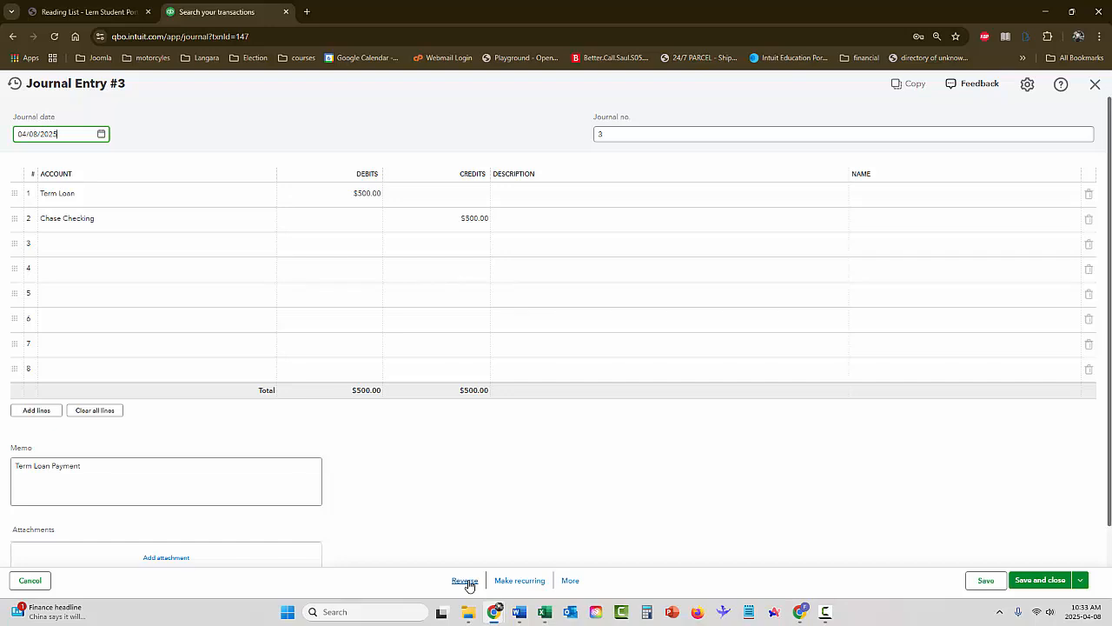
click(570, 581)
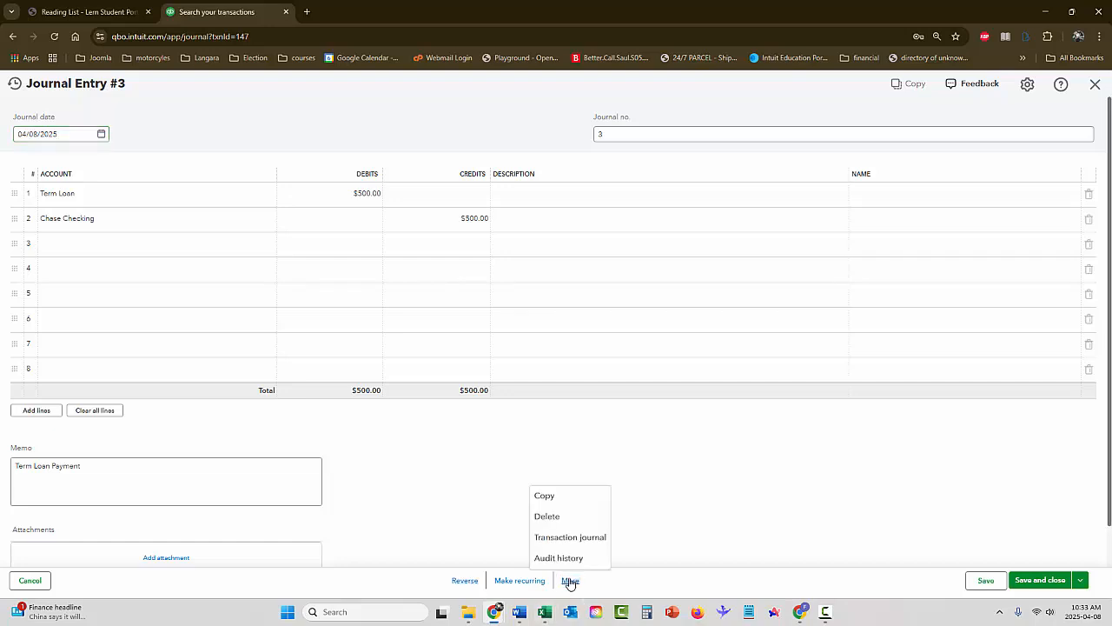
click(546, 519)
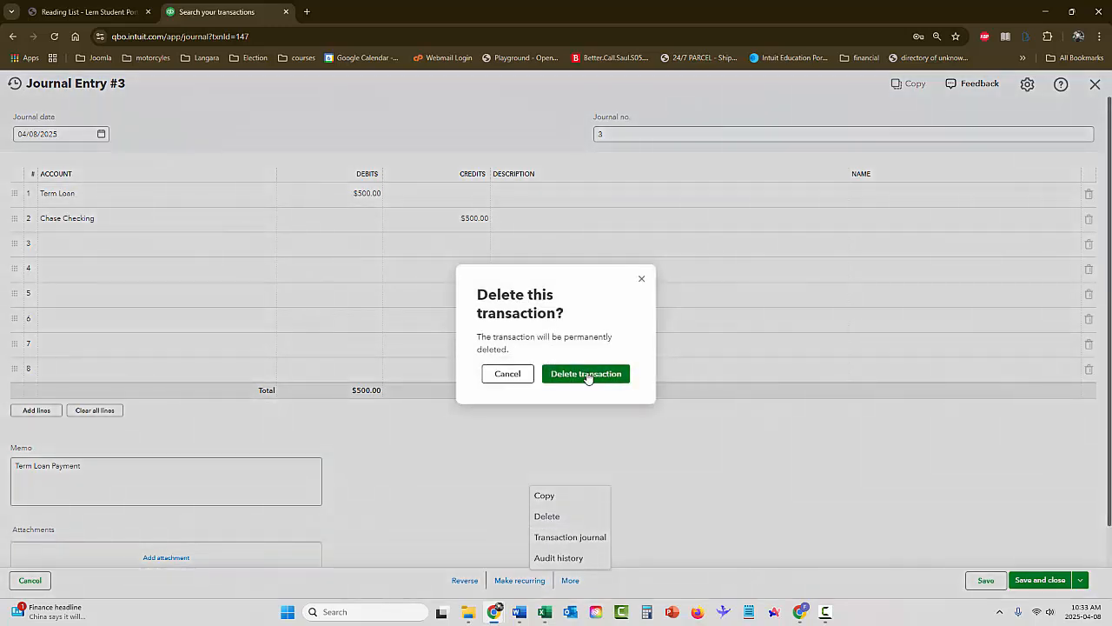
click(587, 374)
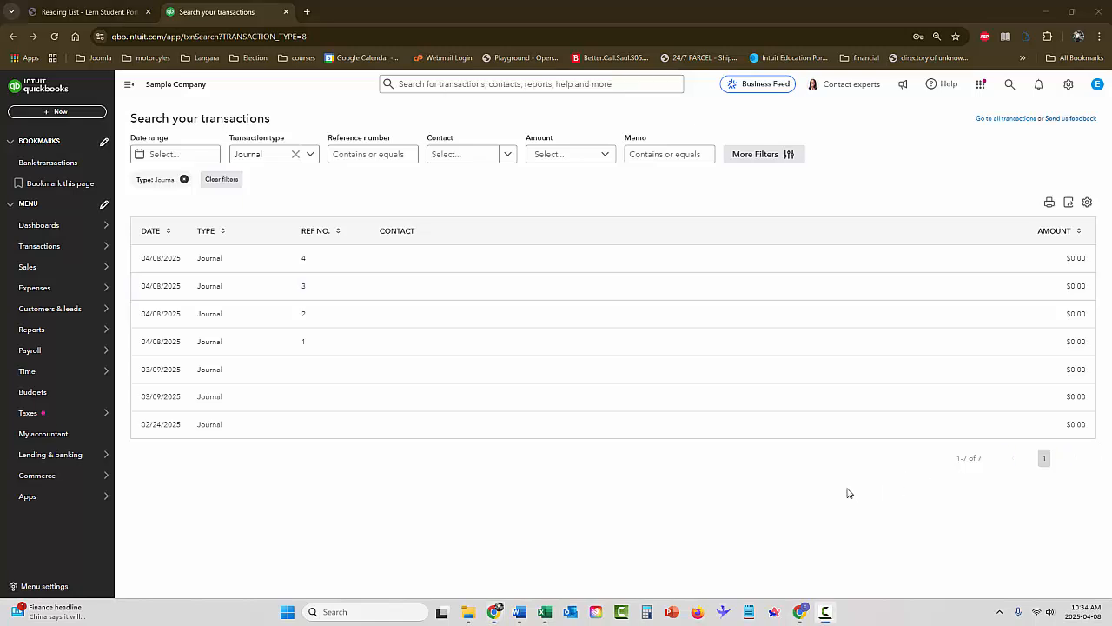
Open the standard reports and mark the Journal report in the For my accountant group as a favorite
mouse_move(84, 274)
mouse_move(43, 330)
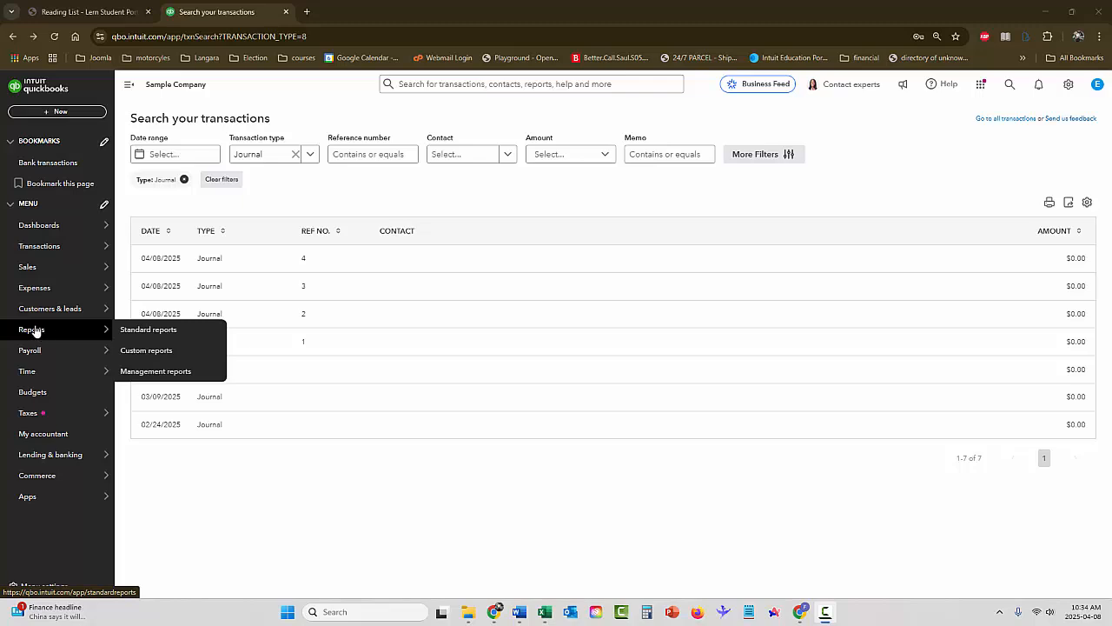
click(33, 330)
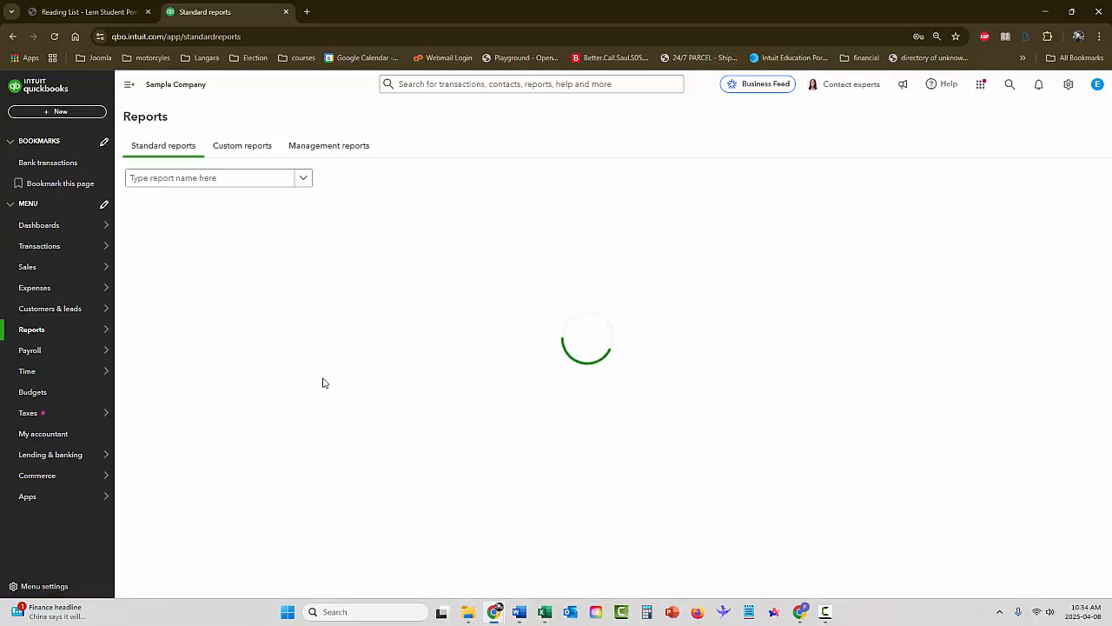
scroll(350, 271, down, 10)
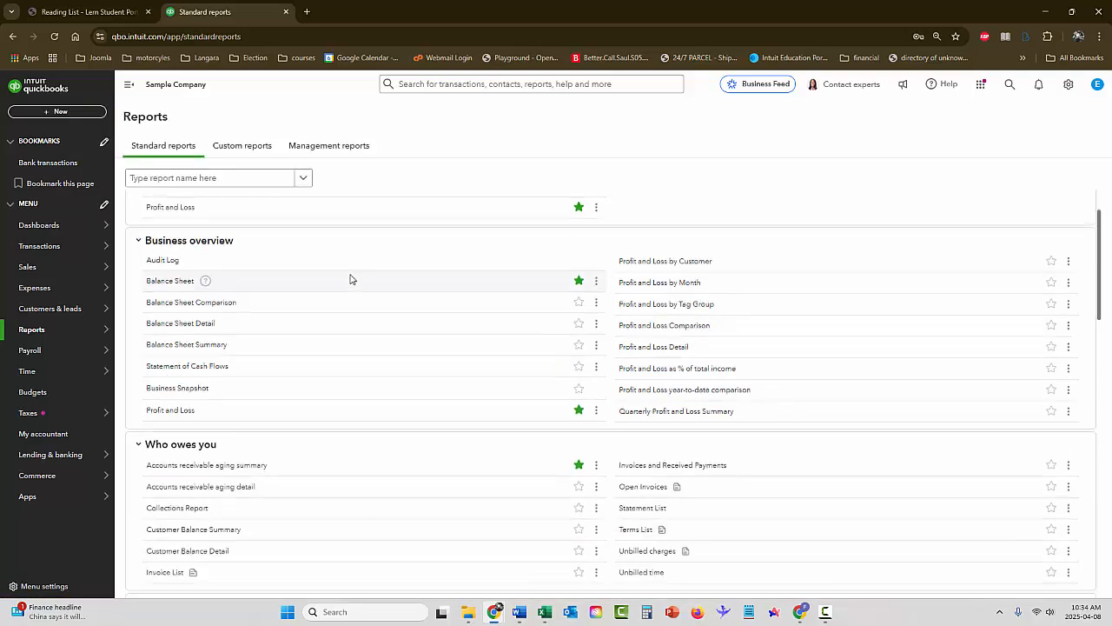
scroll(352, 291, down, 5)
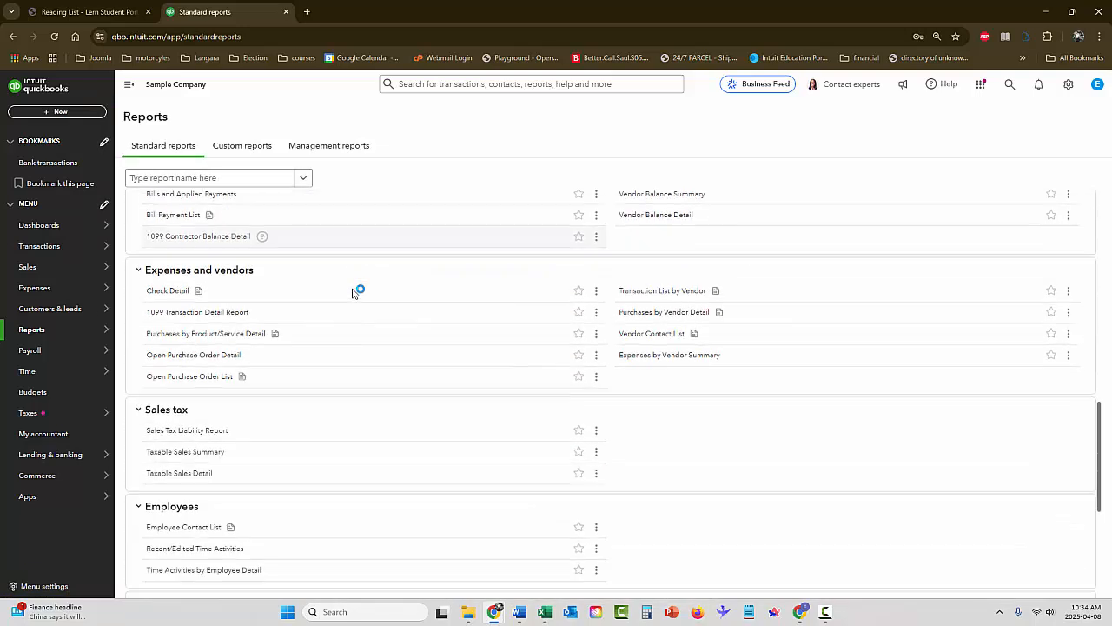
scroll(352, 294, down, 1)
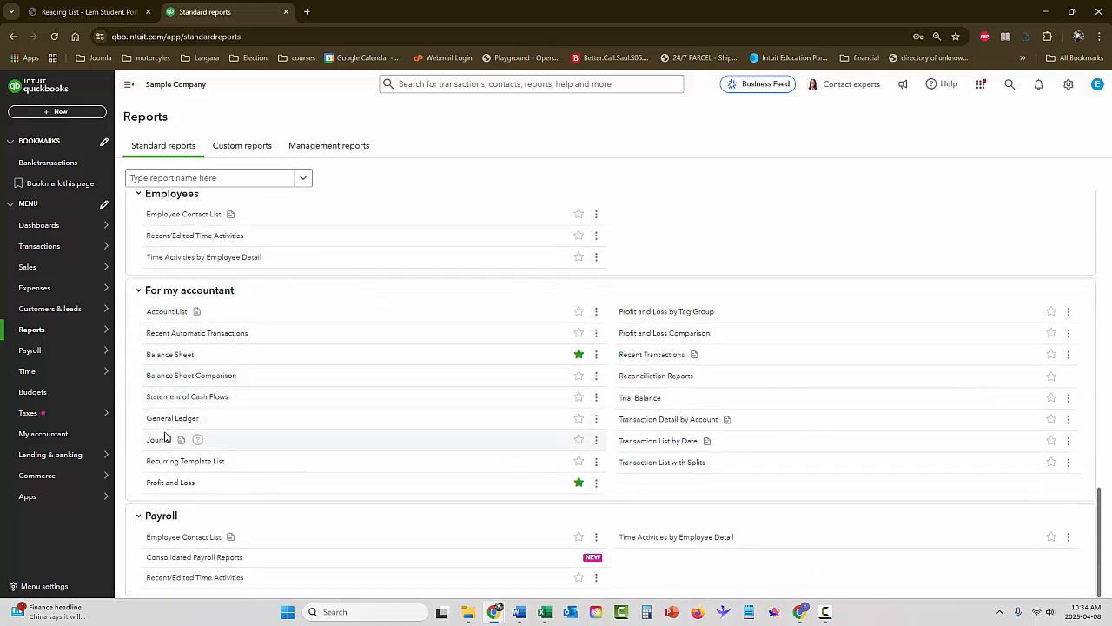
click(579, 439)
scroll(445, 372, up, 15)
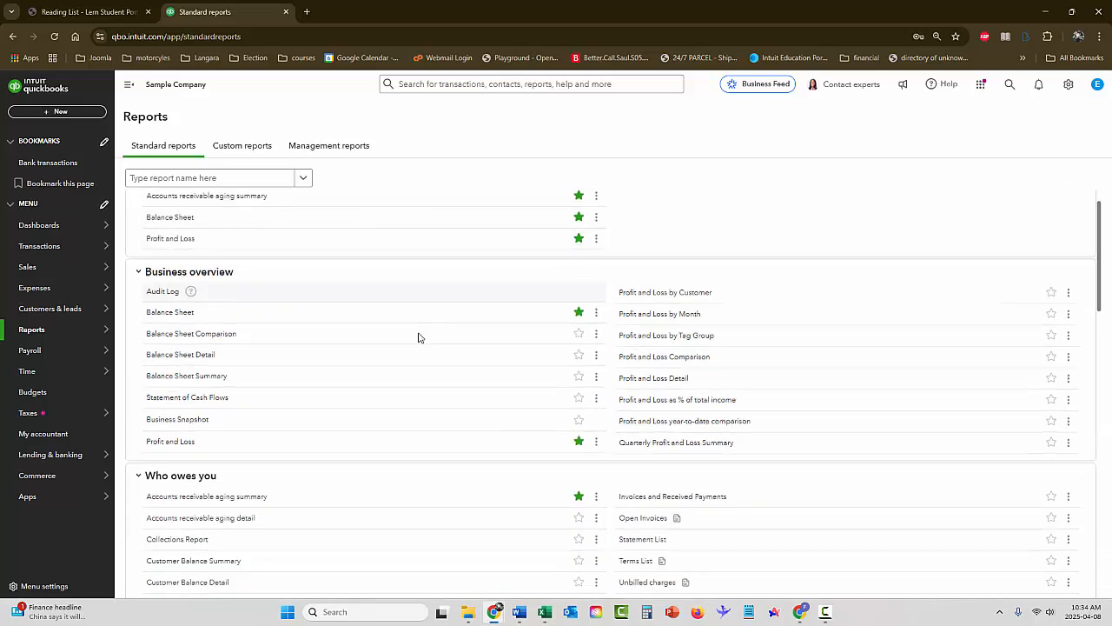
scroll(421, 338, down, 4)
scroll(426, 336, up, 4)
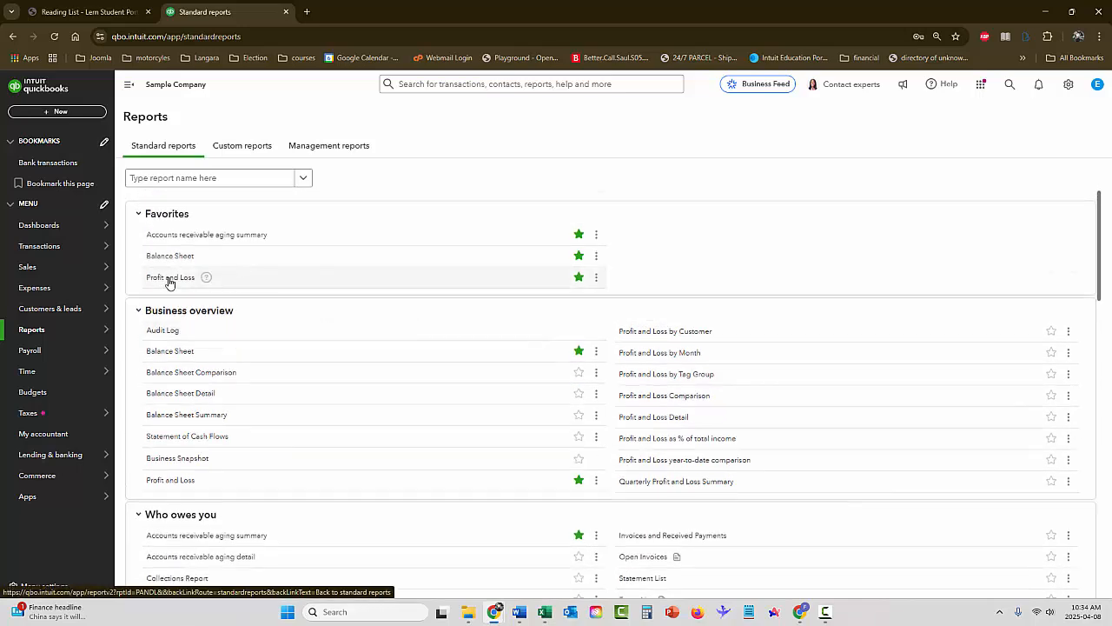
scroll(417, 369, down, 5)
scroll(421, 375, down, 5)
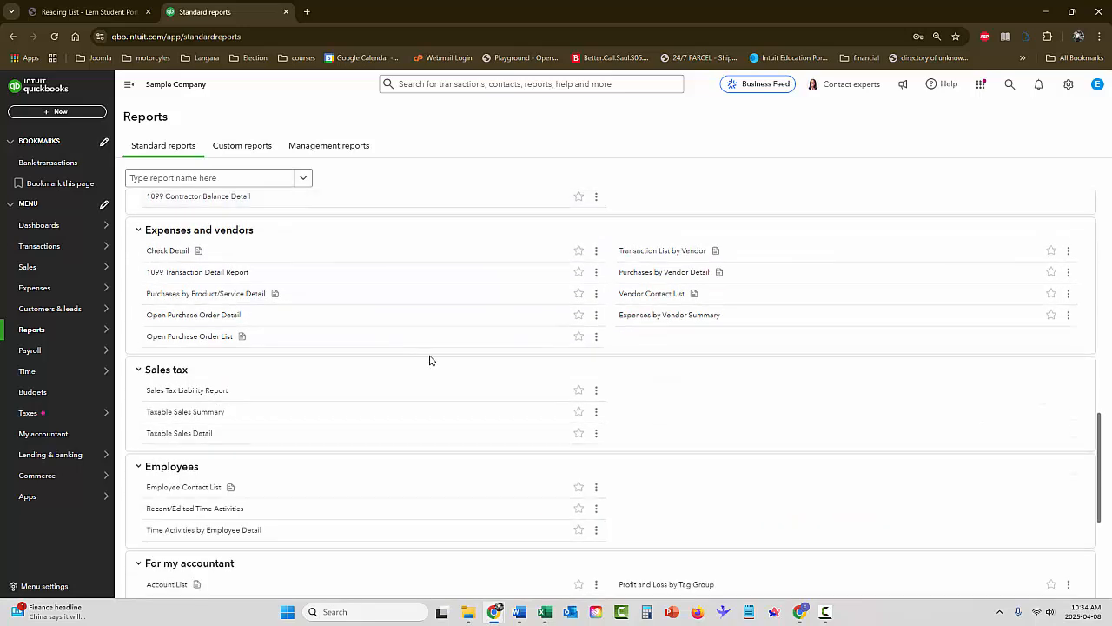
scroll(418, 343, down, 3)
click(579, 440)
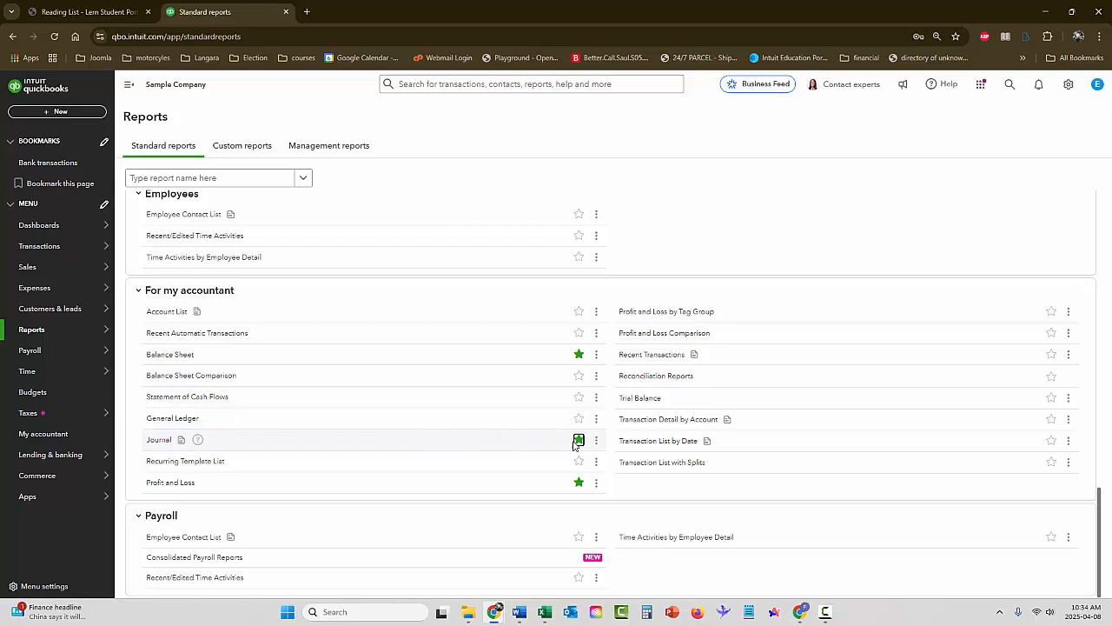
Run the Journal report for this month to date and save it as a PDF in portrait orientation
click(158, 441)
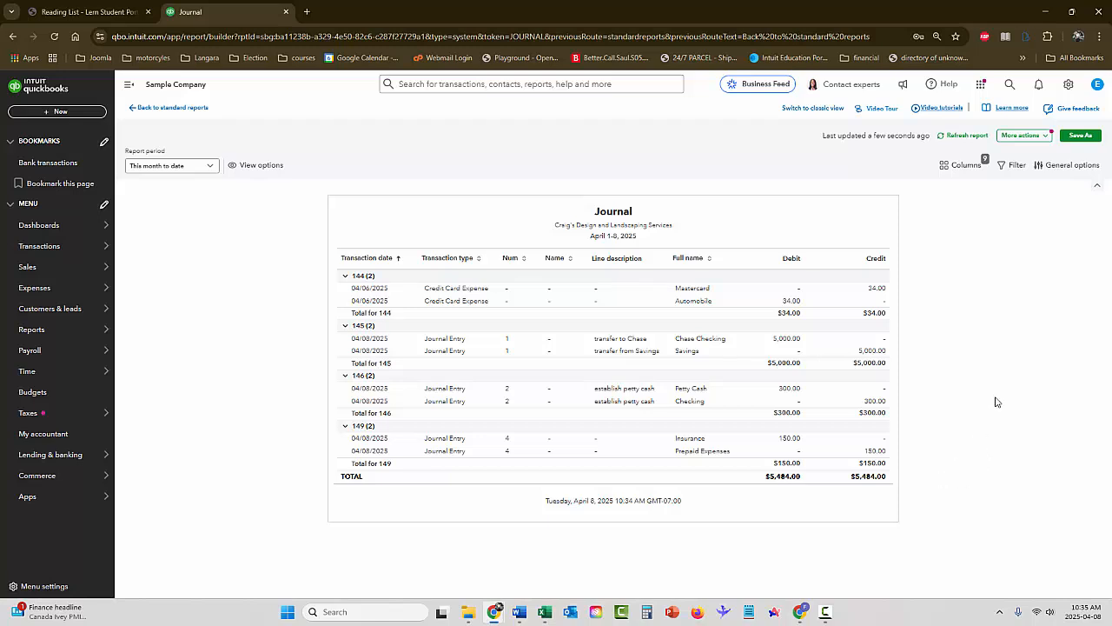
click(1021, 137)
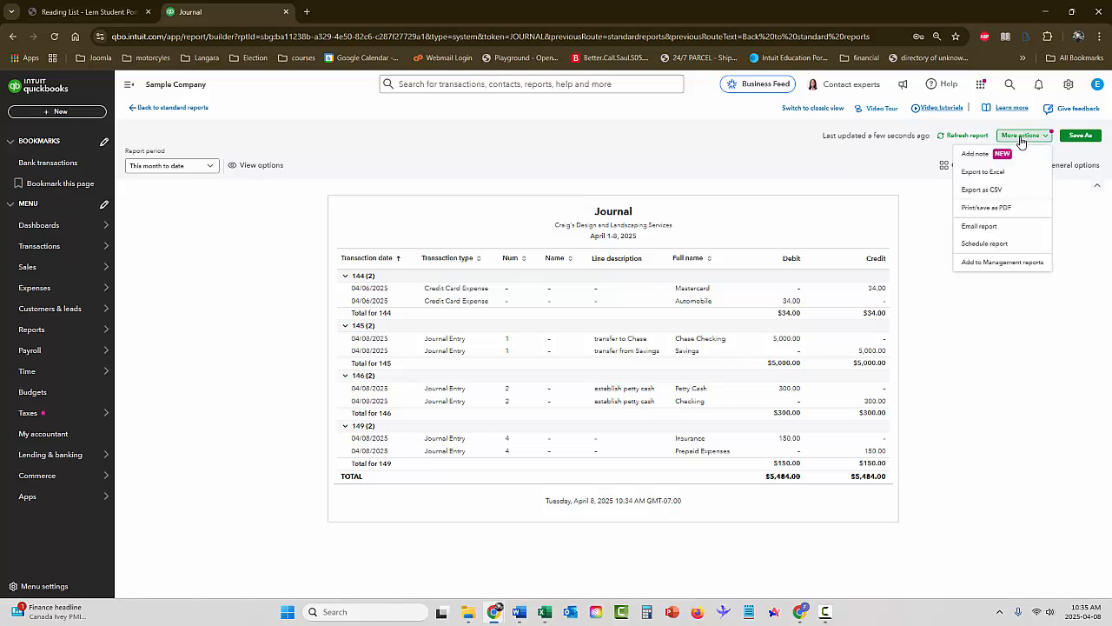
click(981, 209)
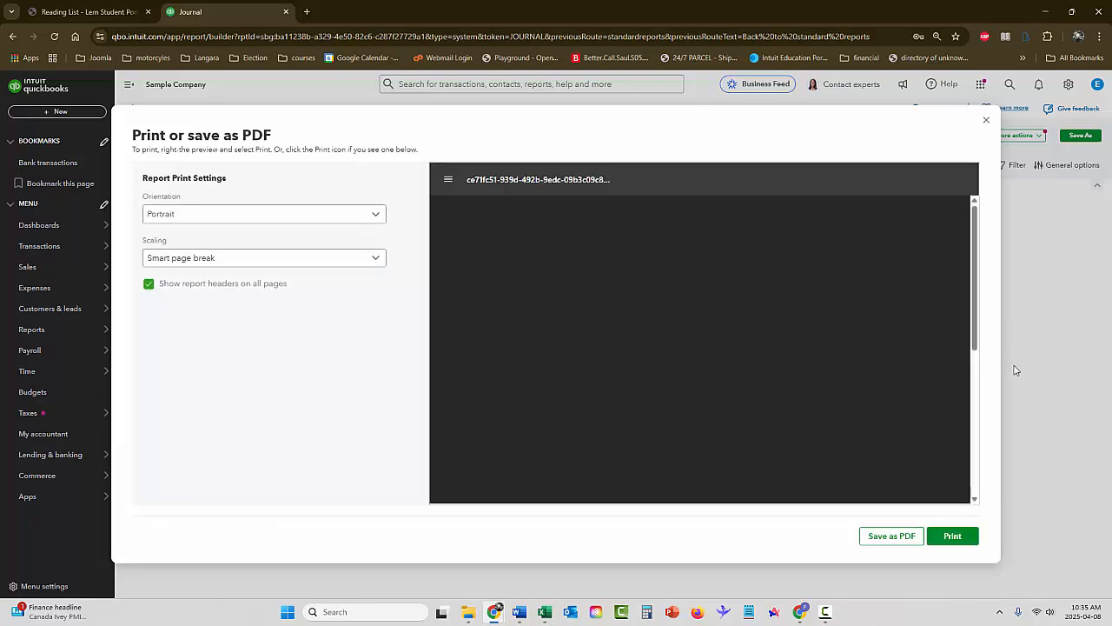
click(906, 536)
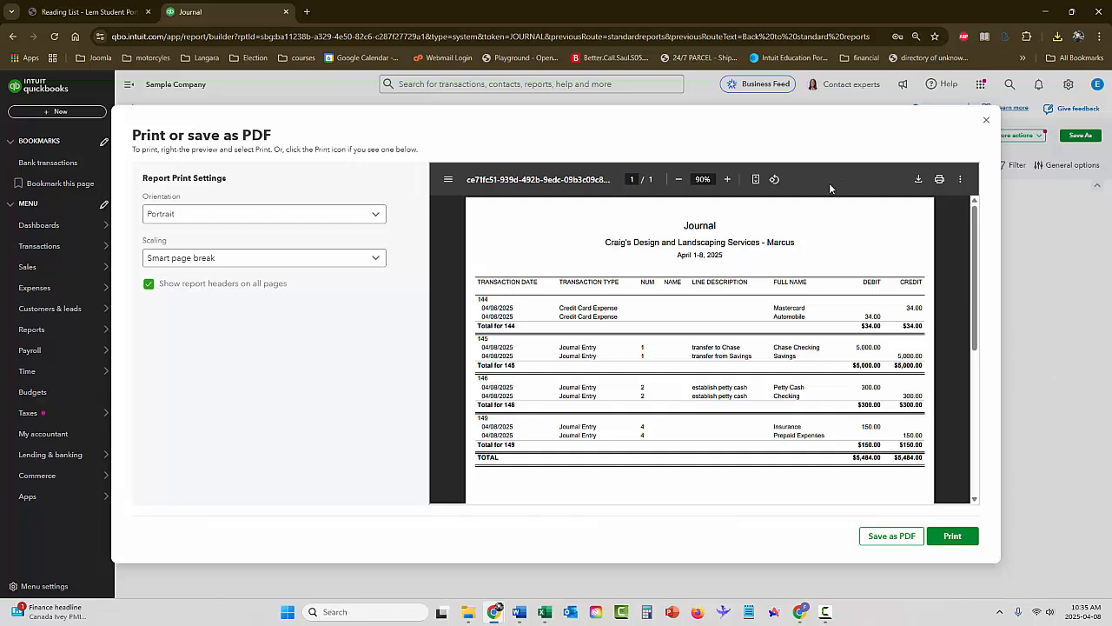
click(986, 122)
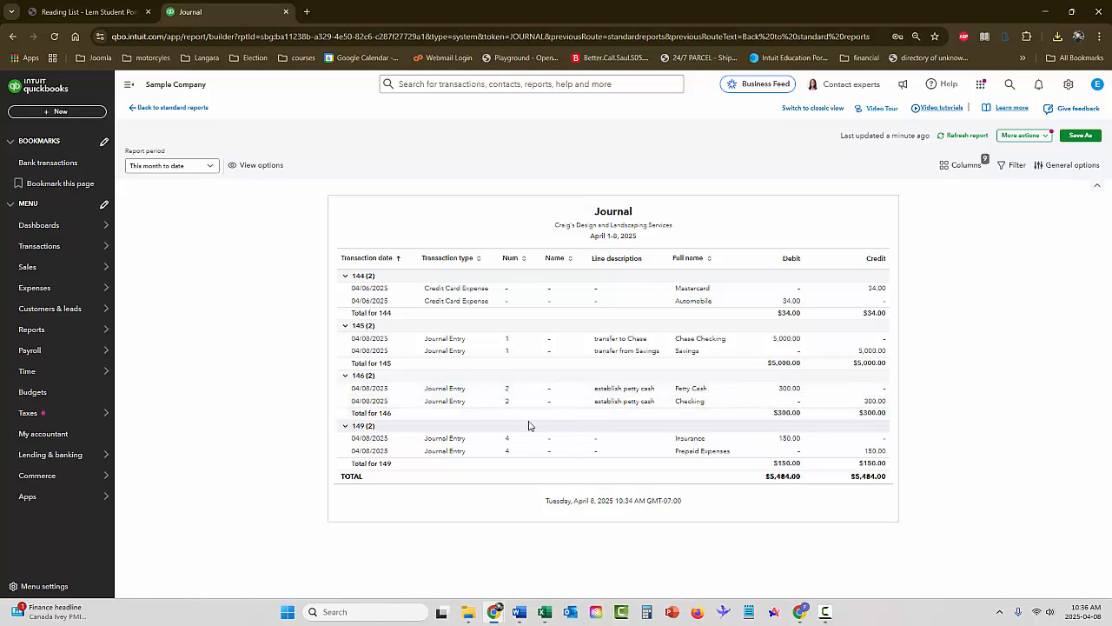
View the details of journal entry 1 from the Journal report, and return to the report
click(524, 345)
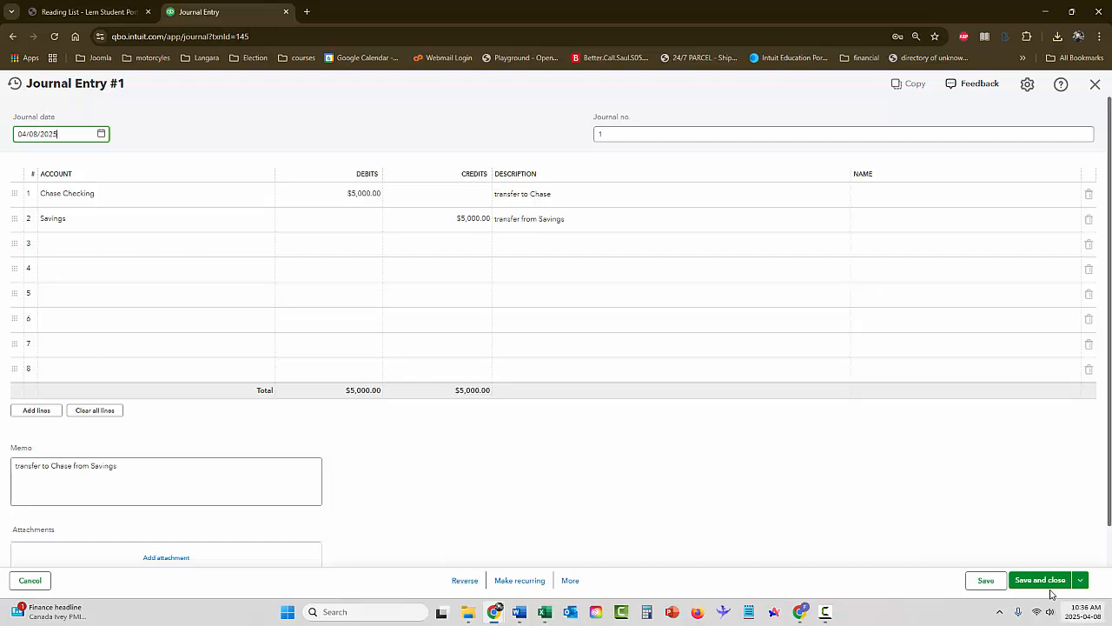
click(1095, 83)
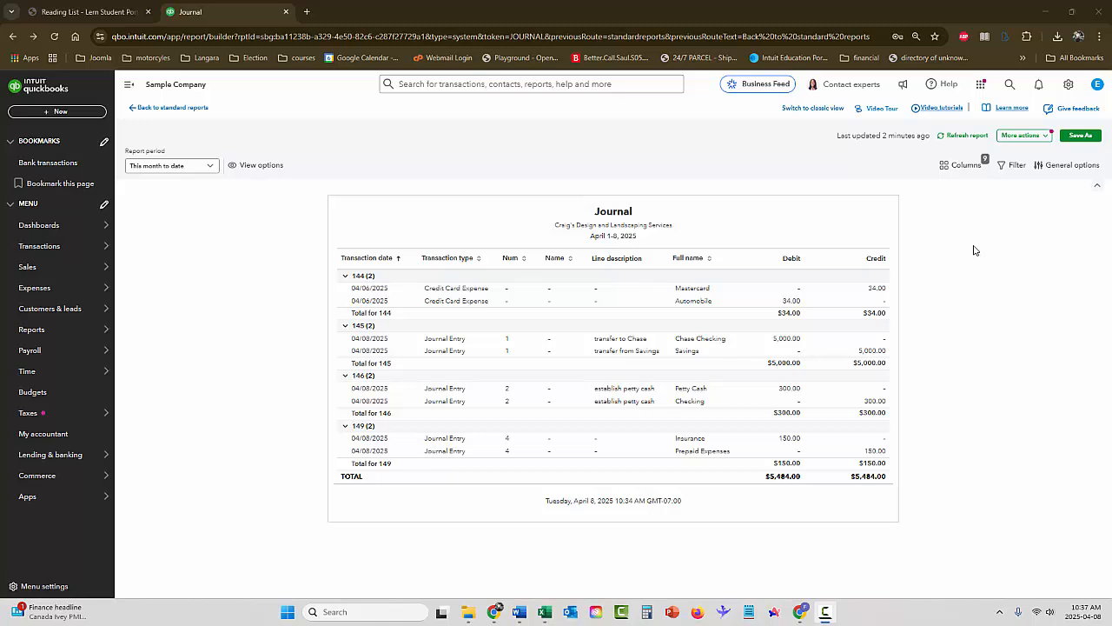
Open the chart of accounts and clear the "penal" name filter to list all accounts
click(1068, 84)
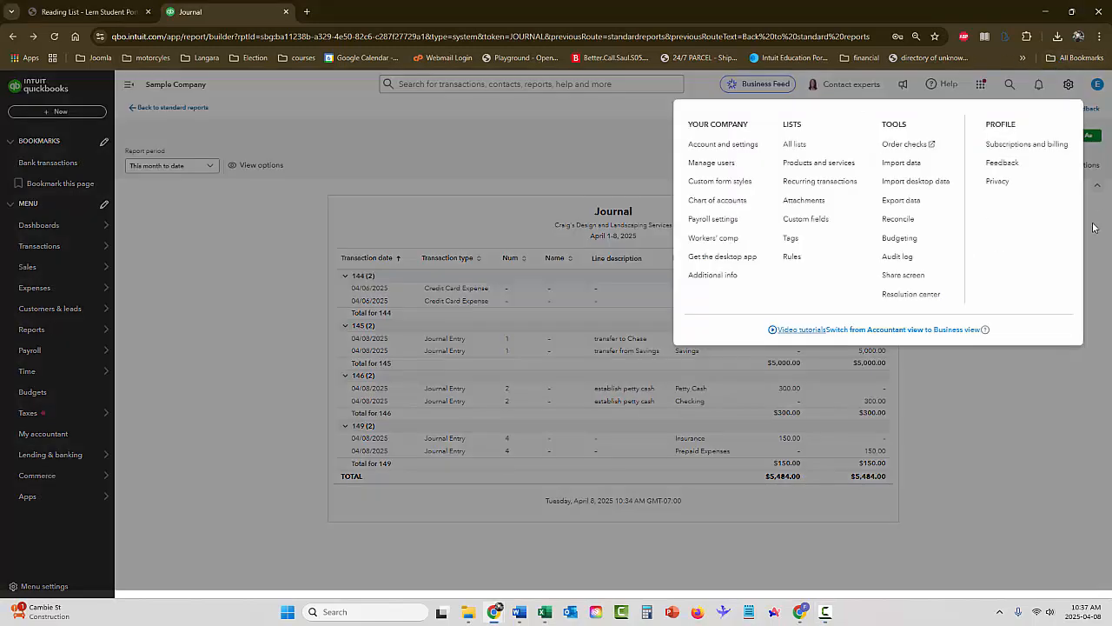
click(717, 201)
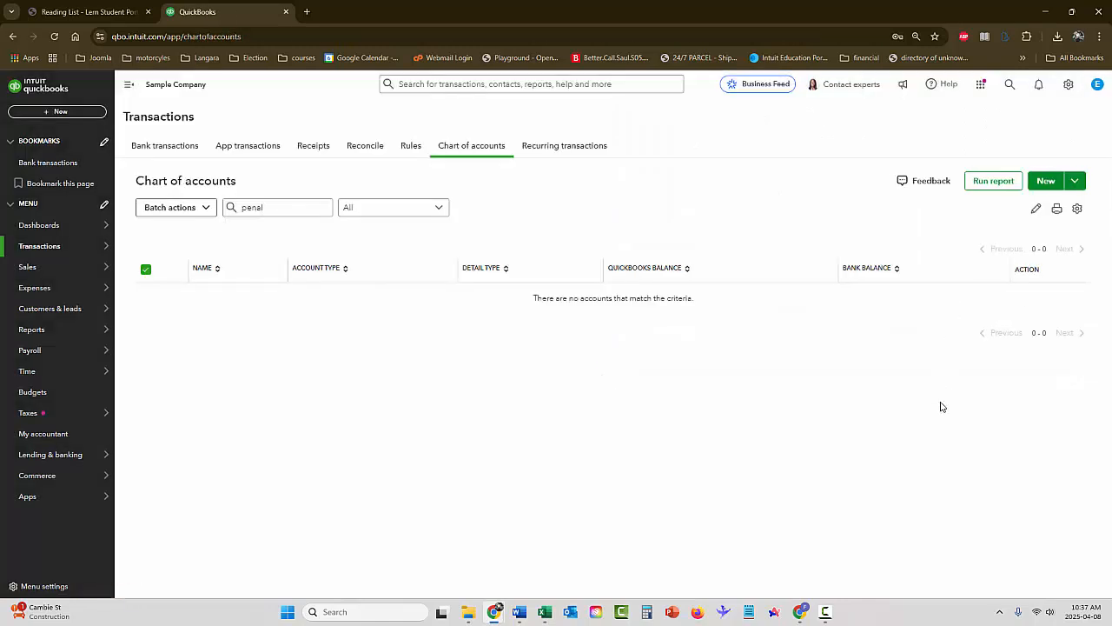
click(247, 206)
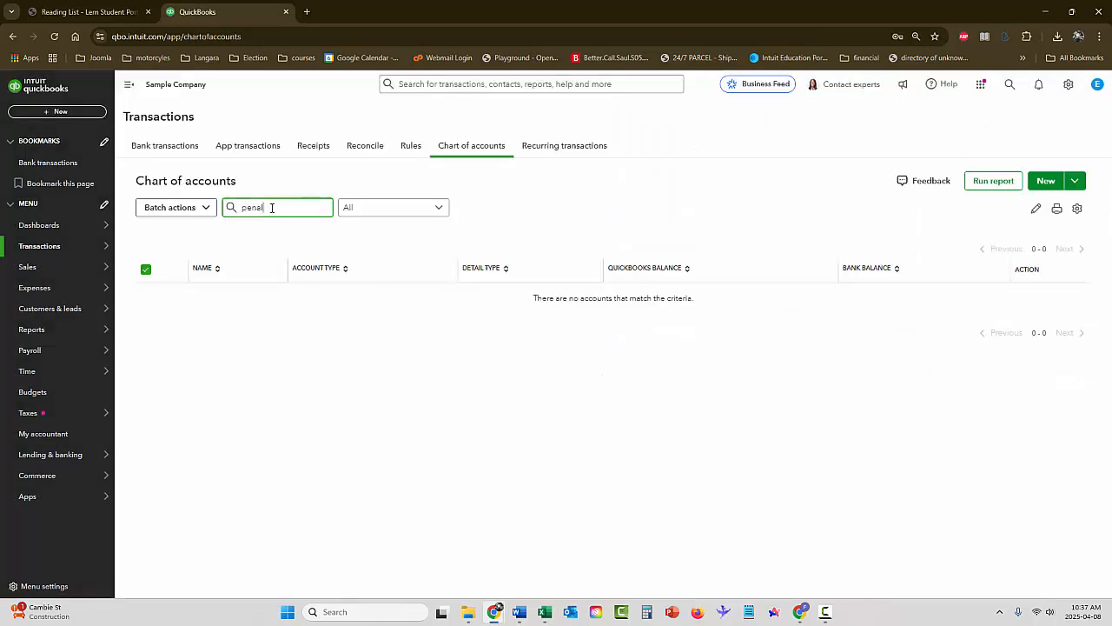
key(BackSpace)
key(BackSpace)
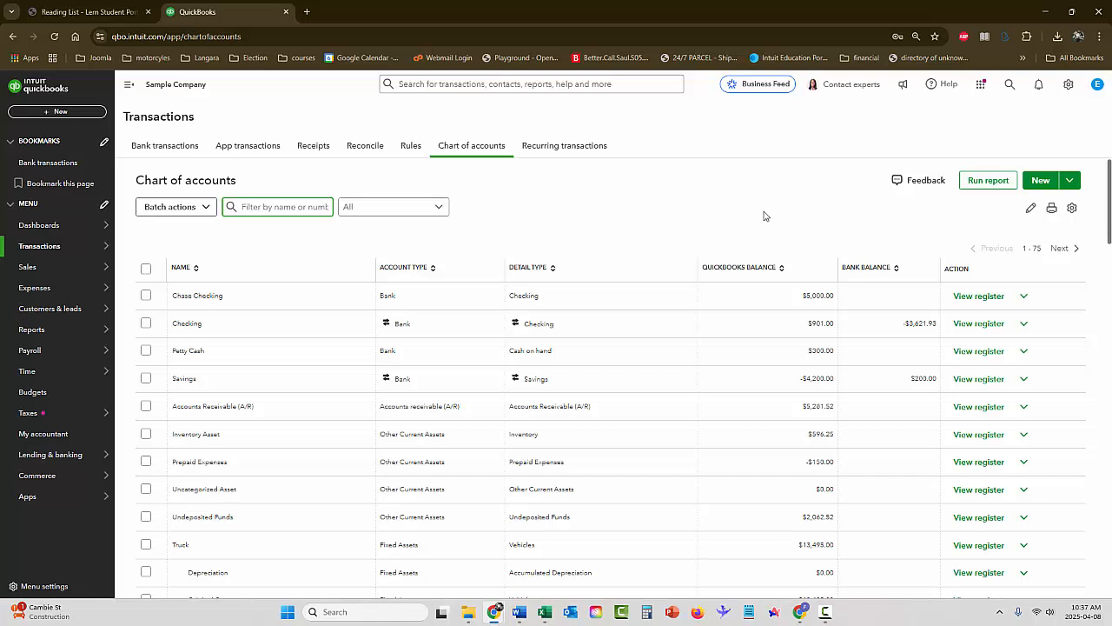
Run the Account List report from the chart of accounts, review its print preview, and save it as a PDF
click(985, 183)
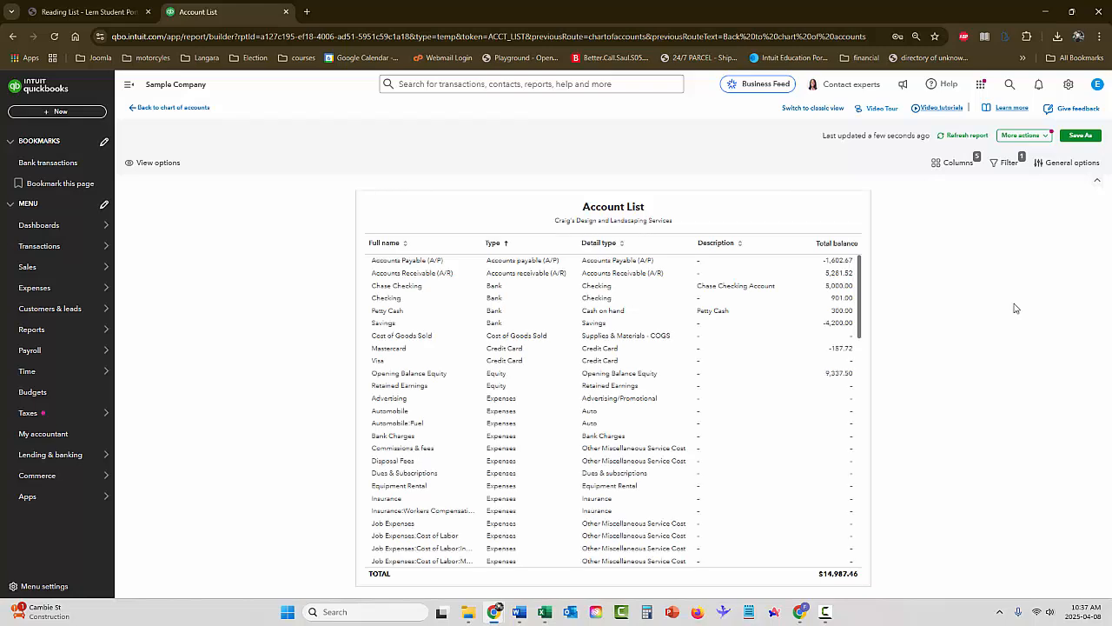
click(1018, 136)
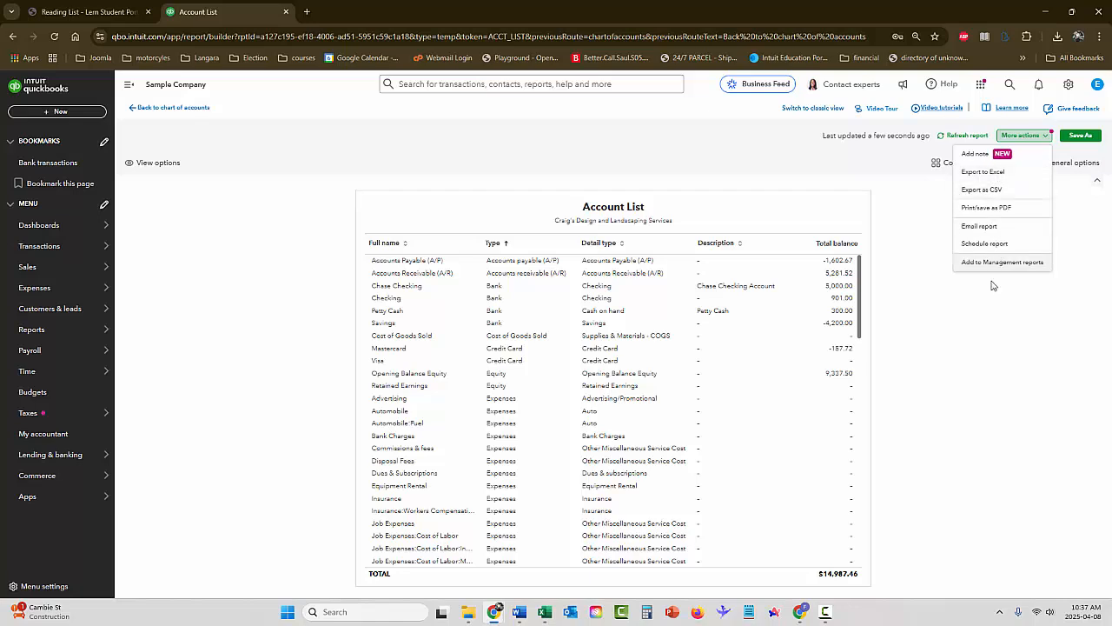
click(995, 212)
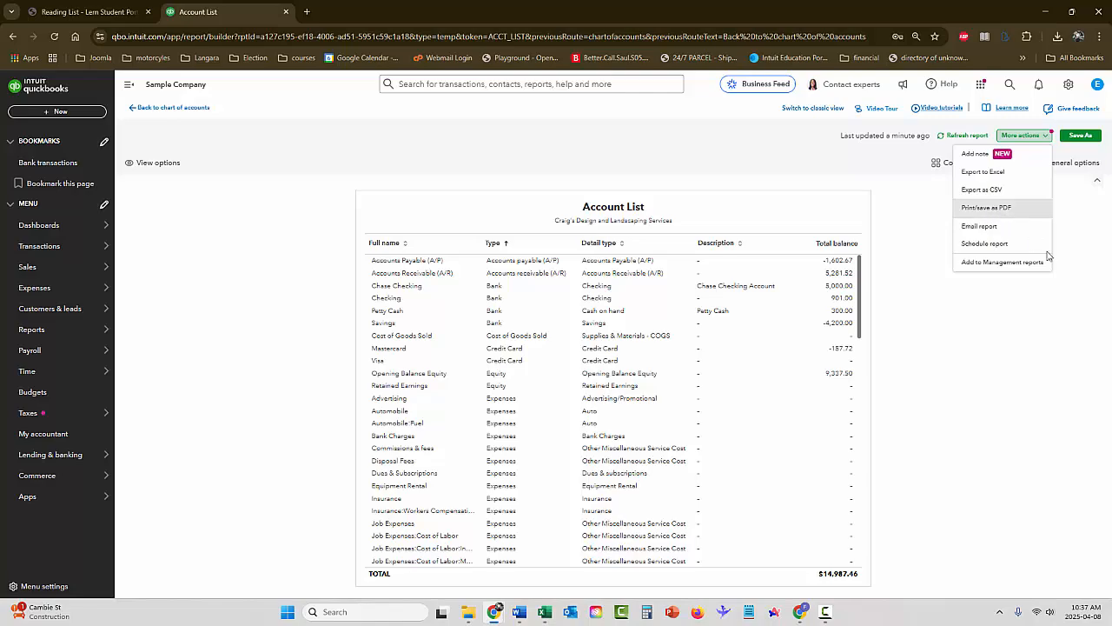
scroll(867, 330, down, 15)
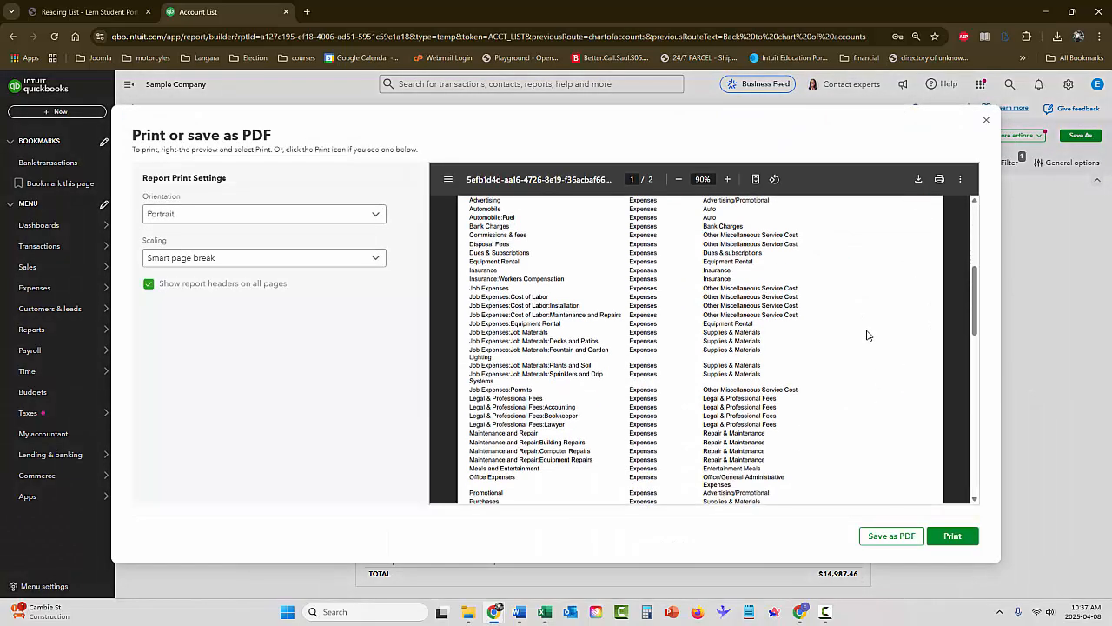
scroll(867, 337, up, 10)
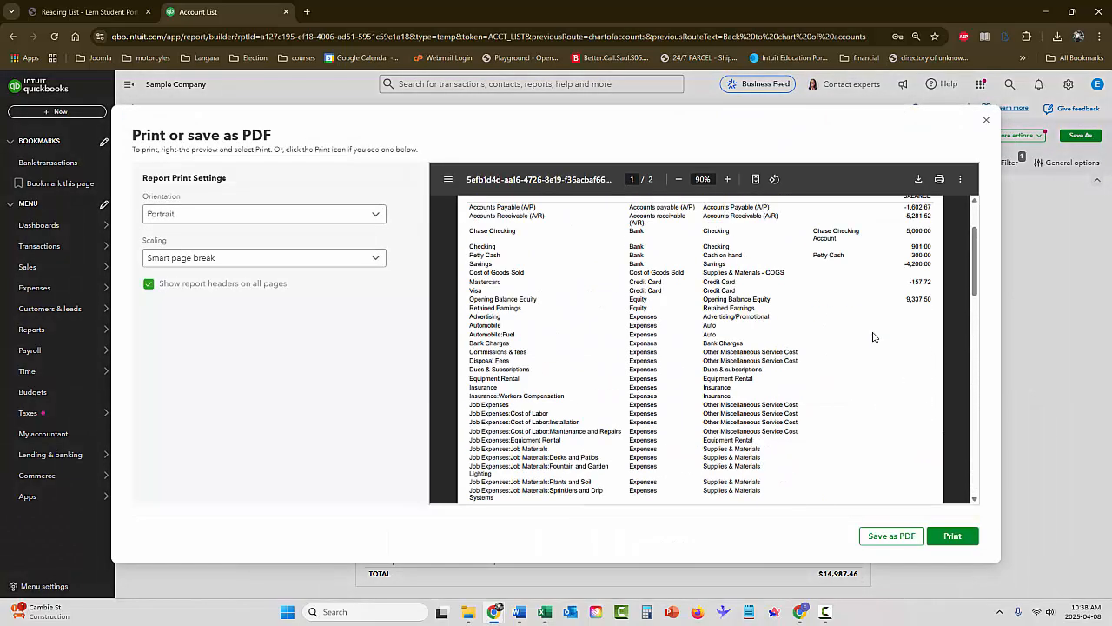
click(888, 535)
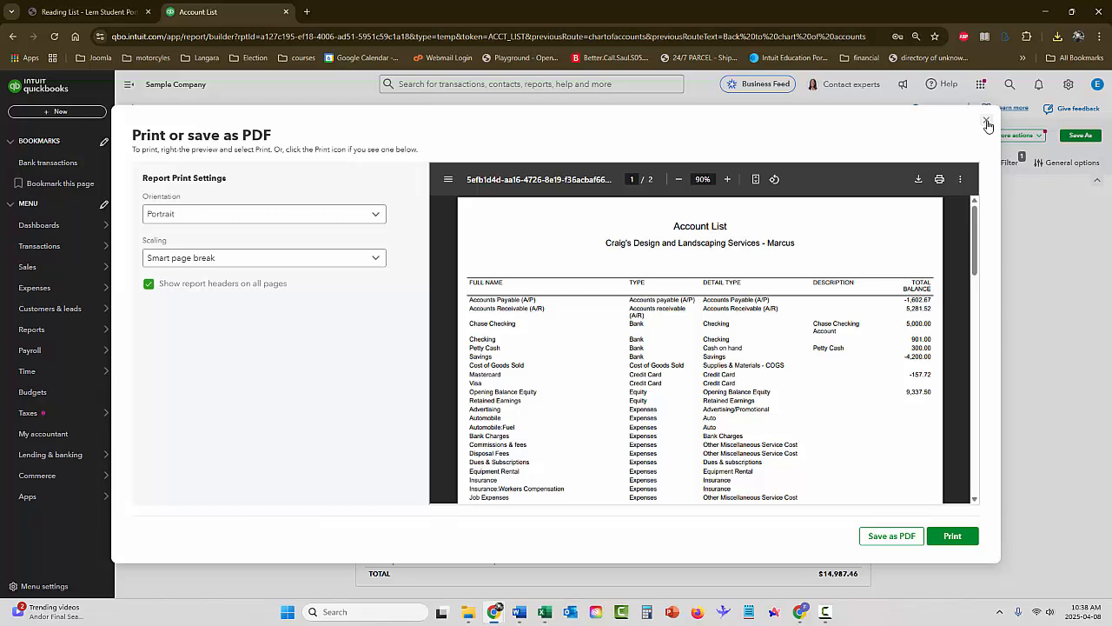
click(988, 122)
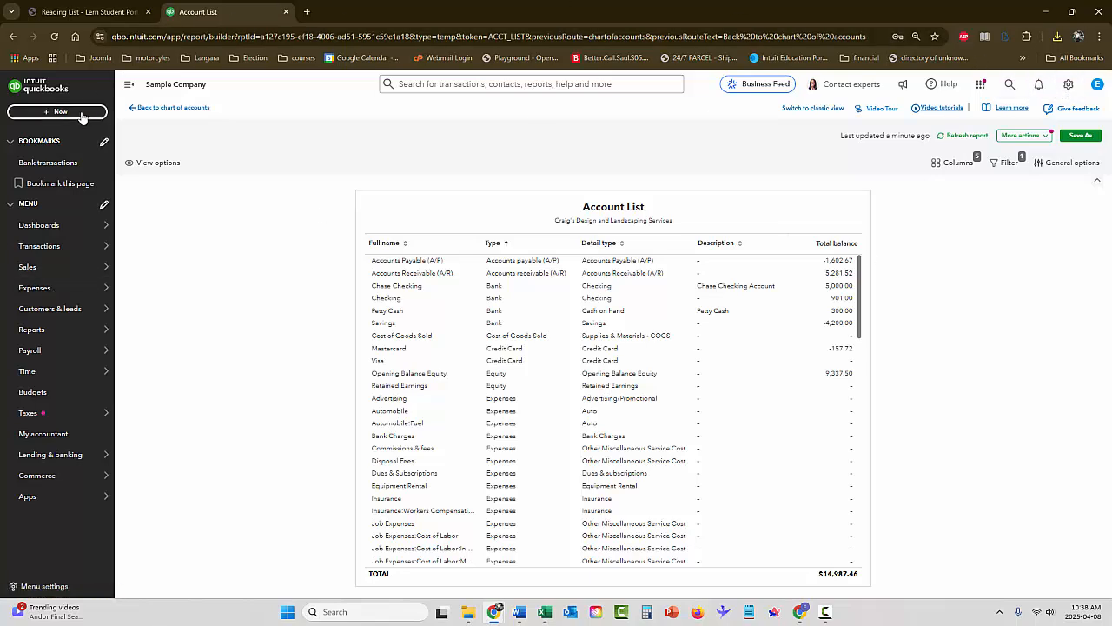
mouse_move(43, 226)
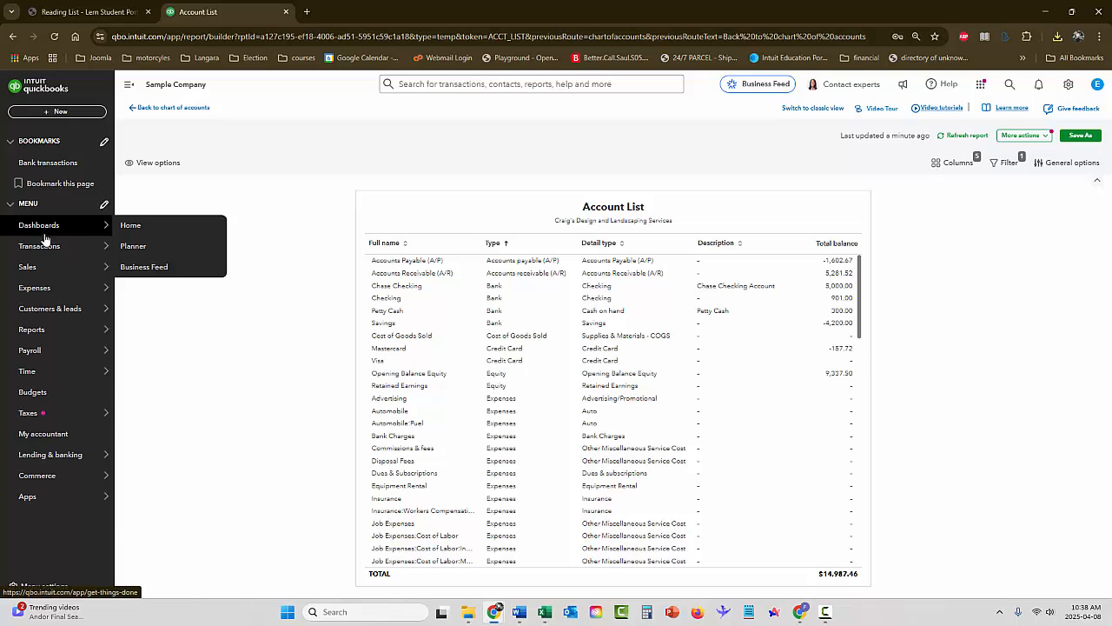